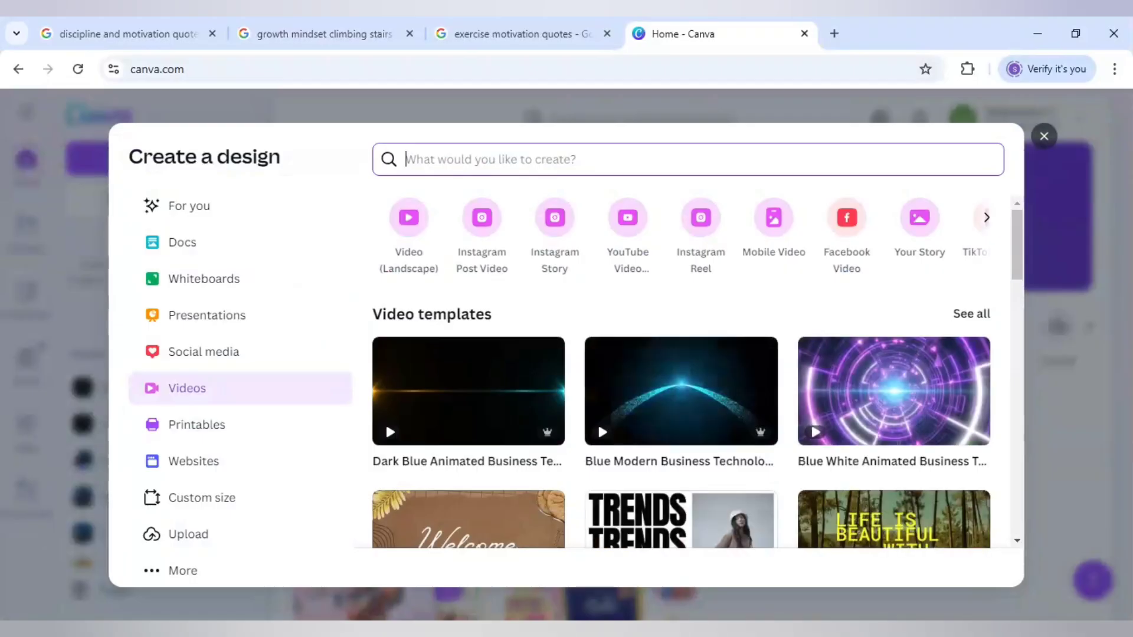
- Search the design types for "instagram post video" and create a new 1080 × 1080 px Instagram Post Video design
{"action": "type", "text": "ins"}
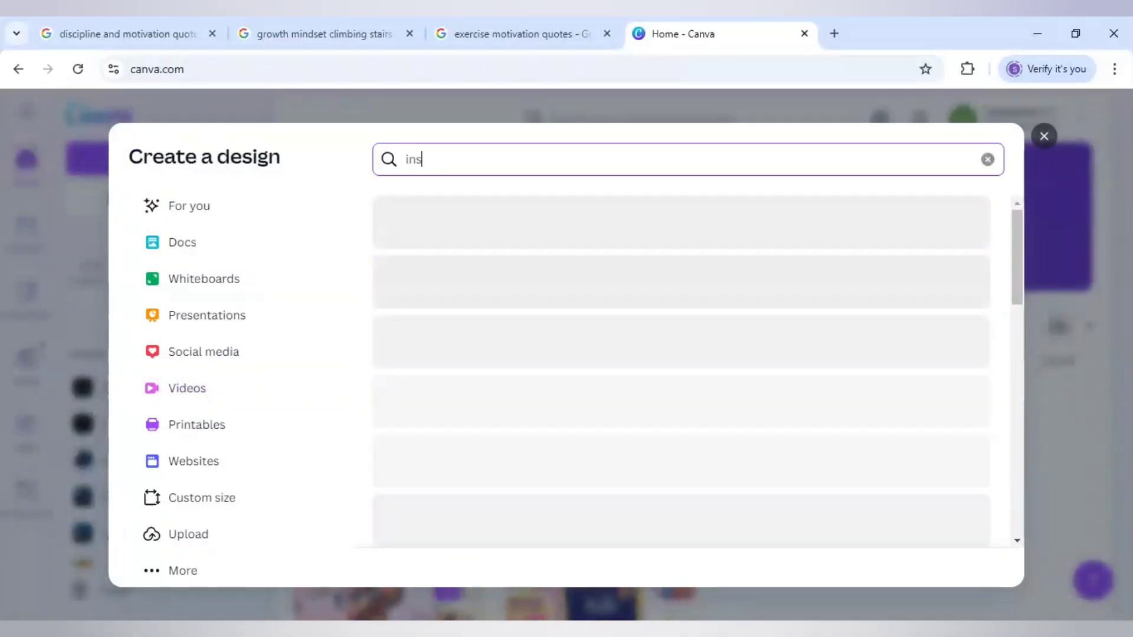
{"action": "type", "text": "tagram post"}
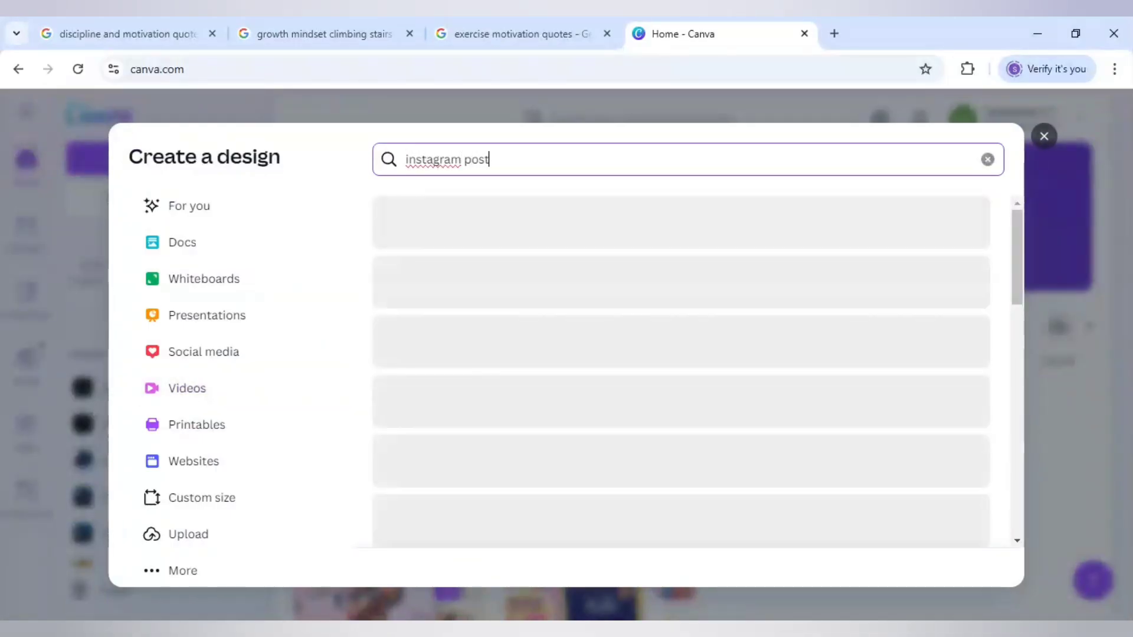
{"action": "type", "text": " video"}
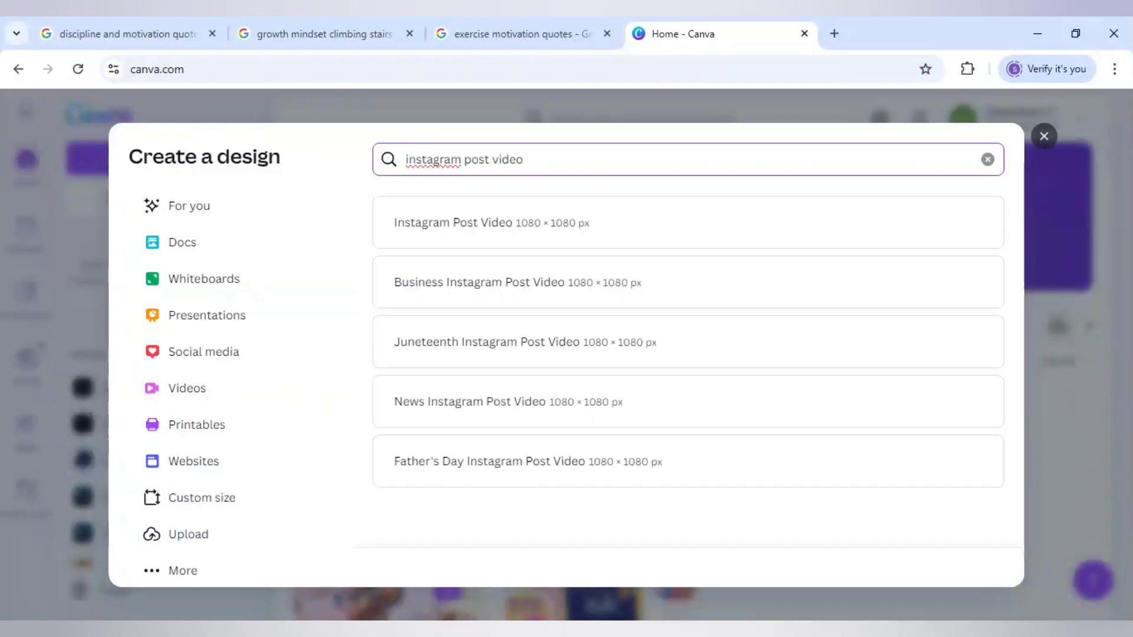
{"action": "left_click", "coordinate": [568, 228]}
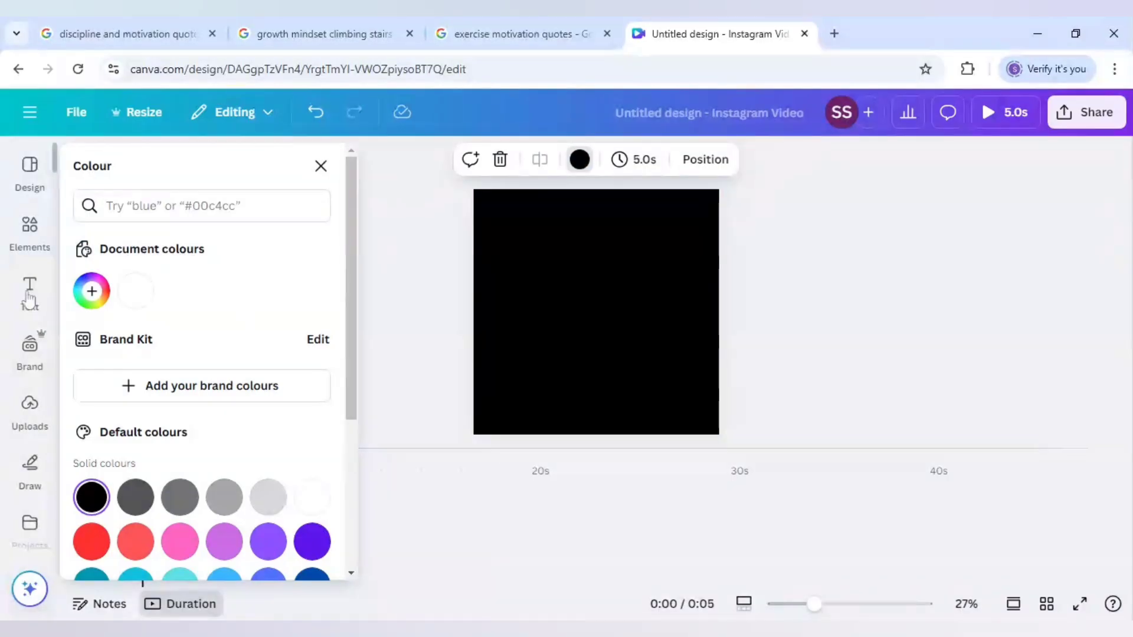
- Search the elements library for "bouncing ball"
{"action": "left_click", "coordinate": [31, 233]}
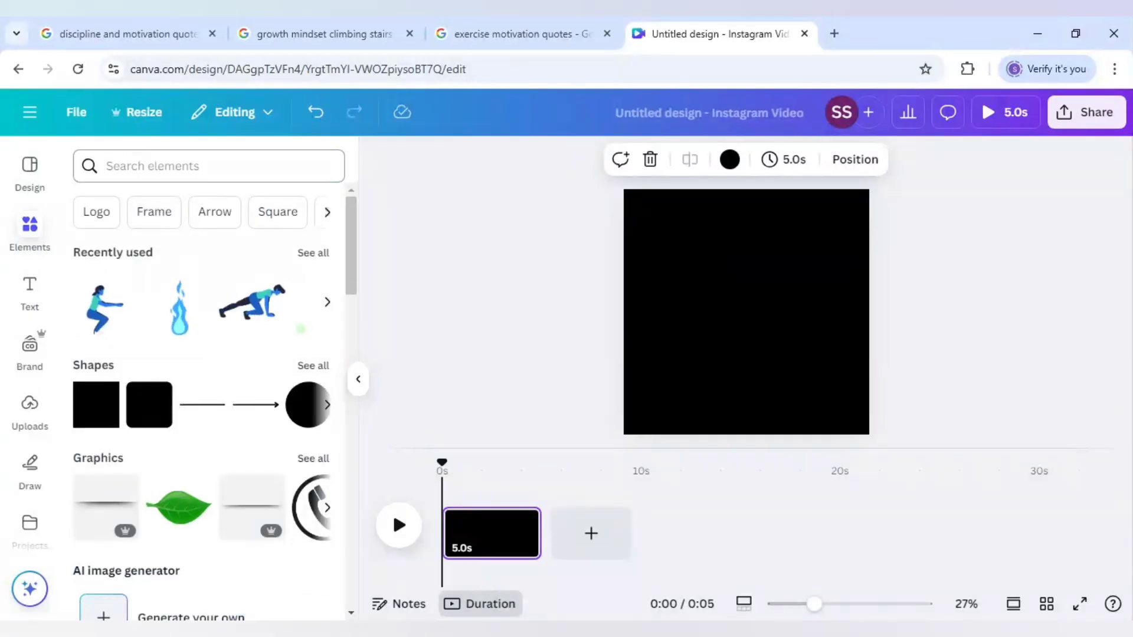
{"action": "left_click", "coordinate": [209, 166]}
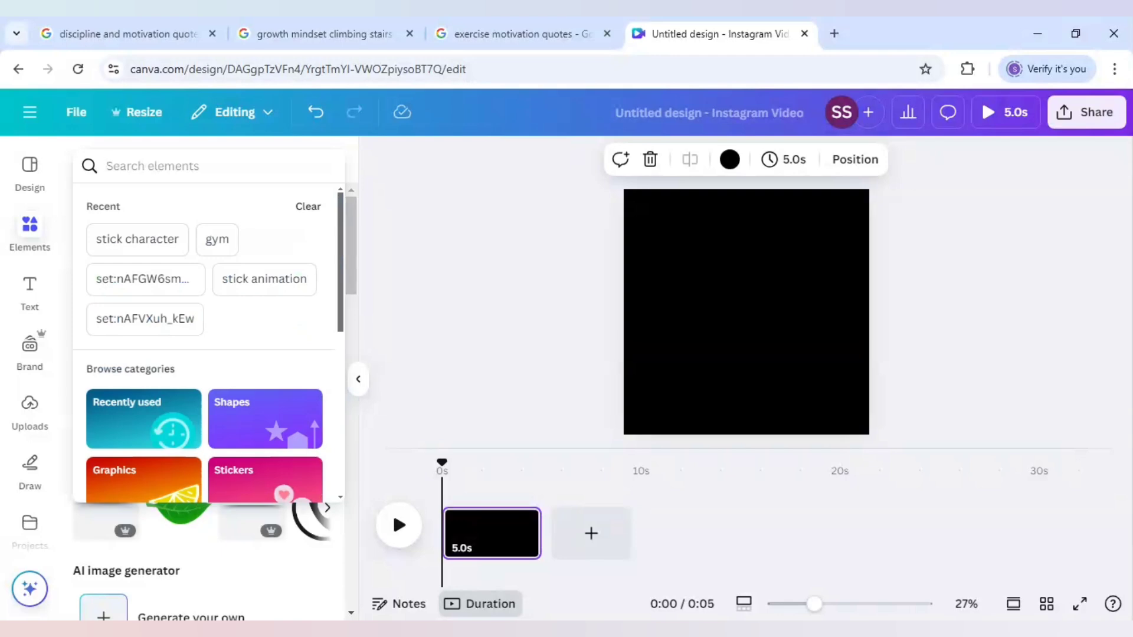
{"action": "type", "text": "bounci"}
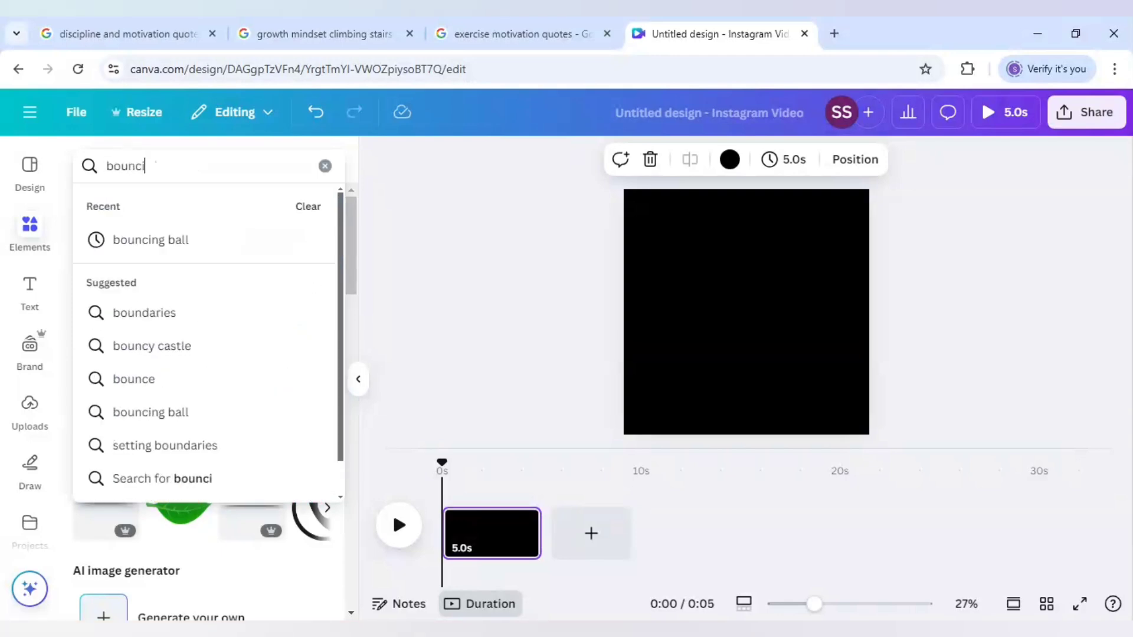
{"action": "type", "text": "ng ball"}
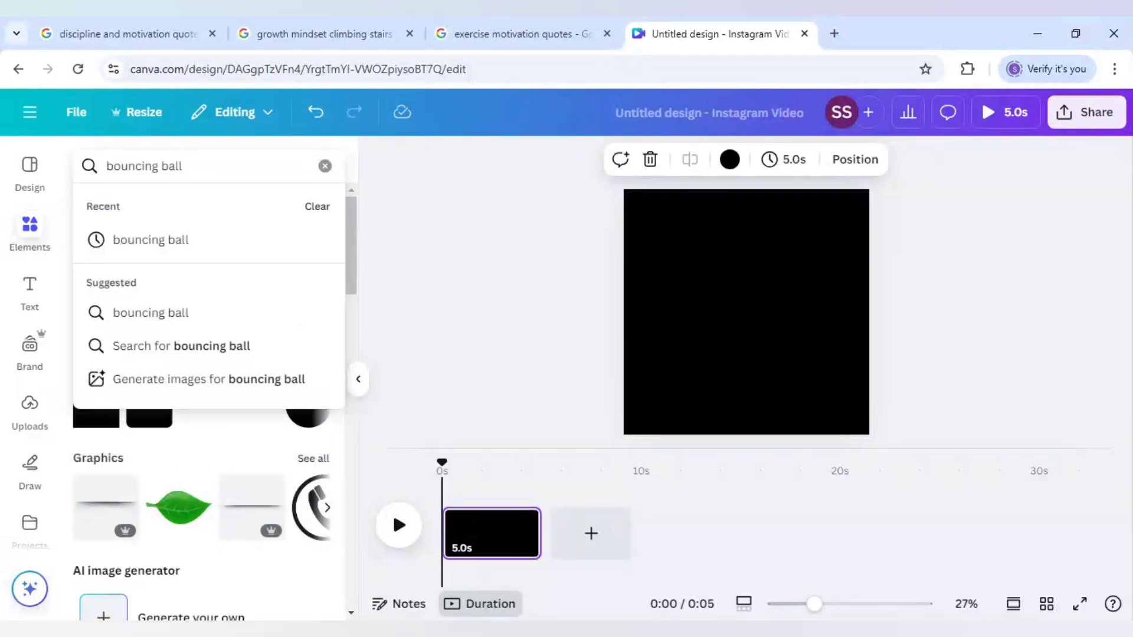
{"action": "key", "text": "Return"}
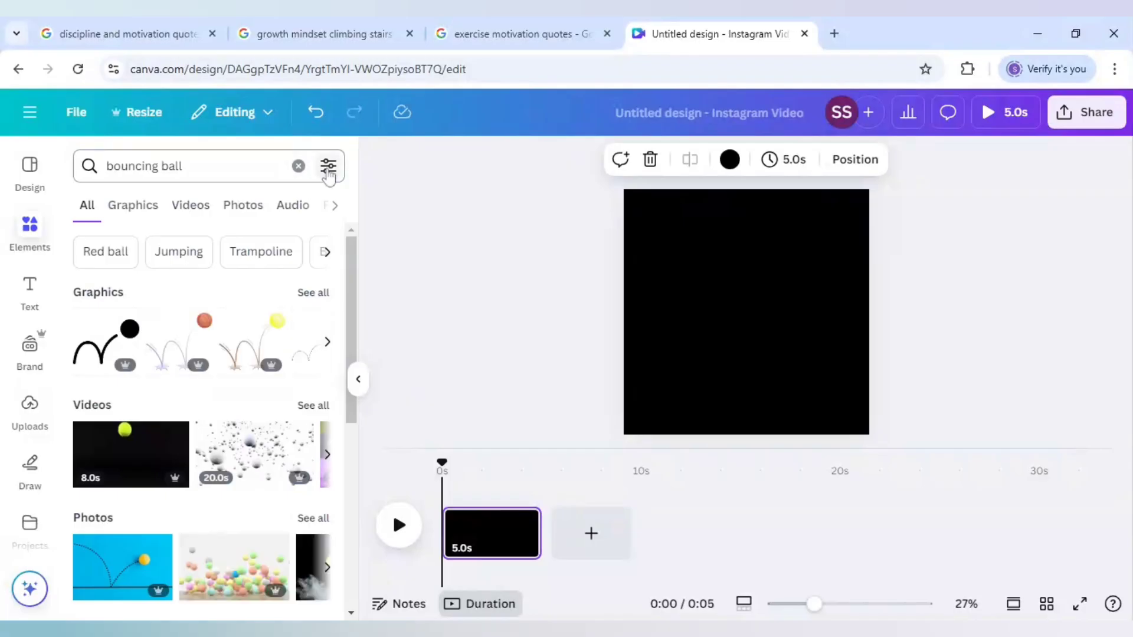
- Filter the bouncing ball results to animated elements and show only graphics
{"action": "left_click", "coordinate": [328, 167]}
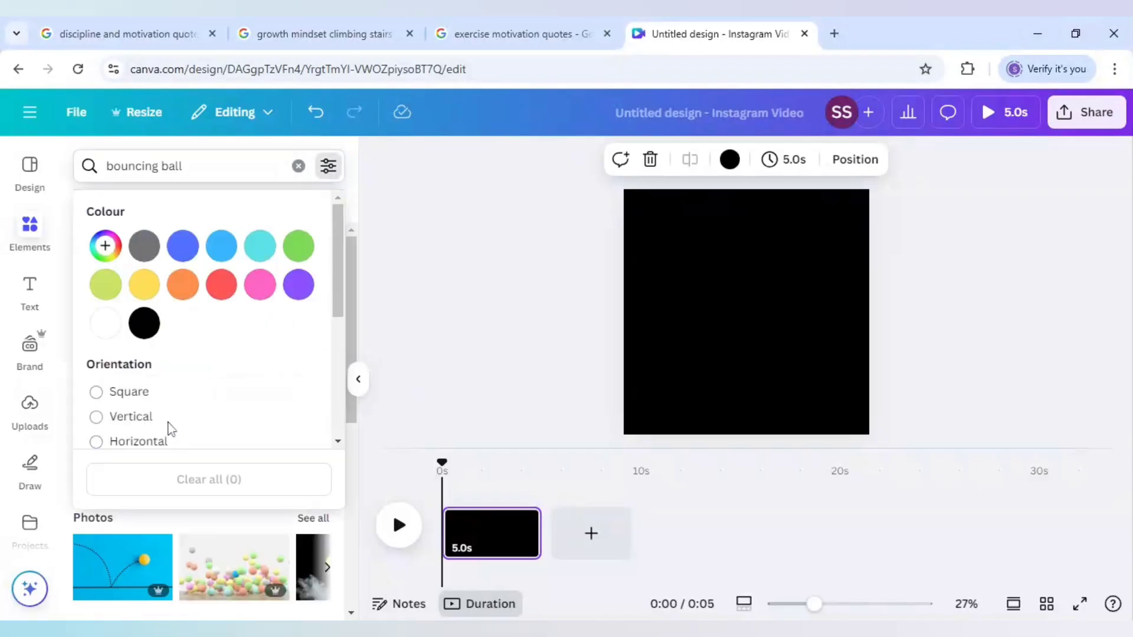
{"action": "scroll", "coordinate": [171, 428], "scroll_direction": "down", "scroll_amount": 2}
{"action": "scroll", "coordinate": [165, 413], "scroll_direction": "down", "scroll_amount": 2}
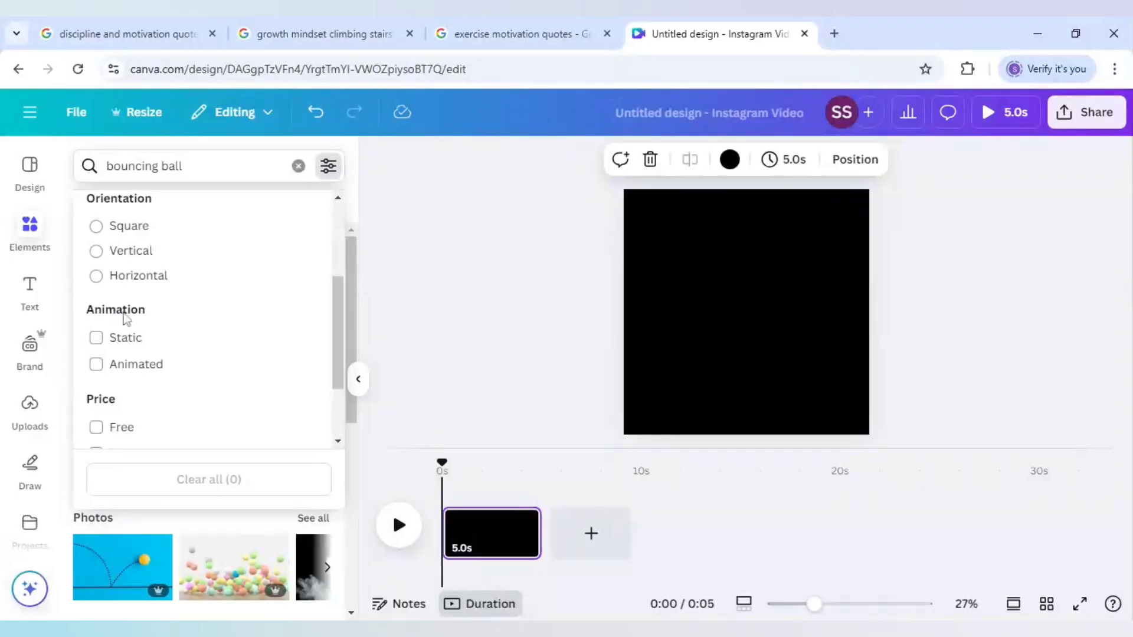
{"action": "left_click", "coordinate": [97, 366]}
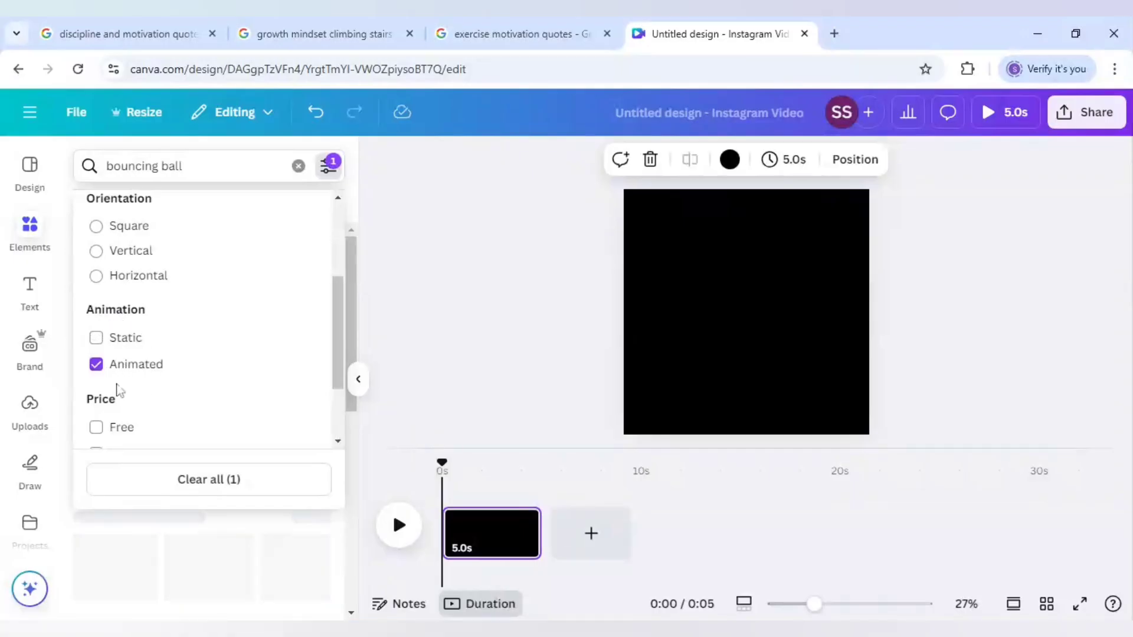
{"action": "left_click", "coordinate": [72, 353]}
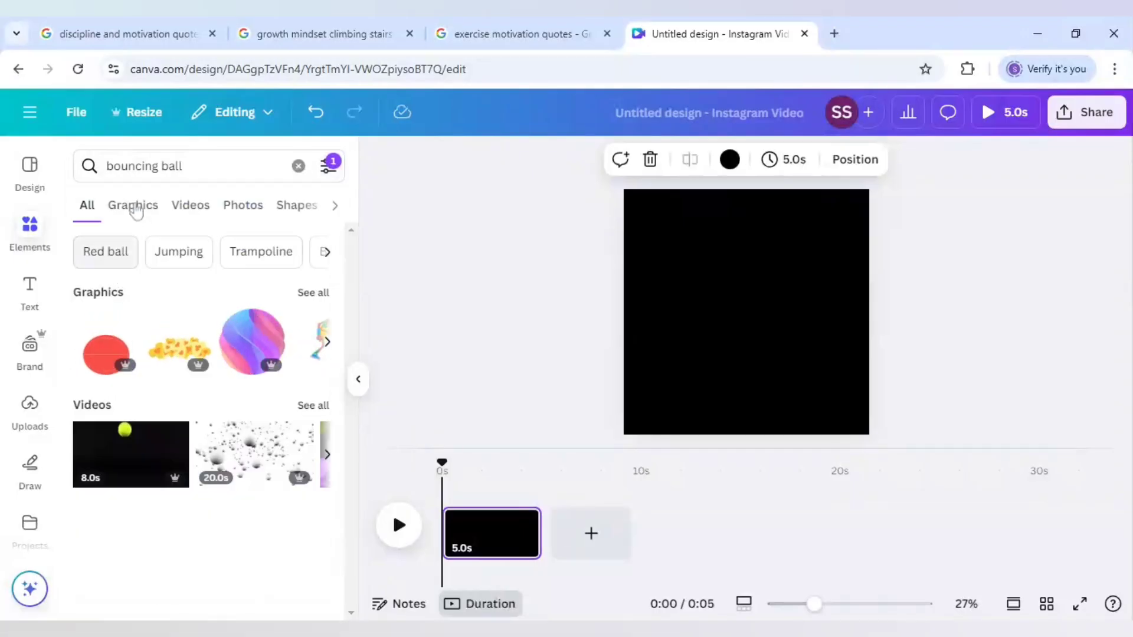
{"action": "left_click", "coordinate": [133, 204]}
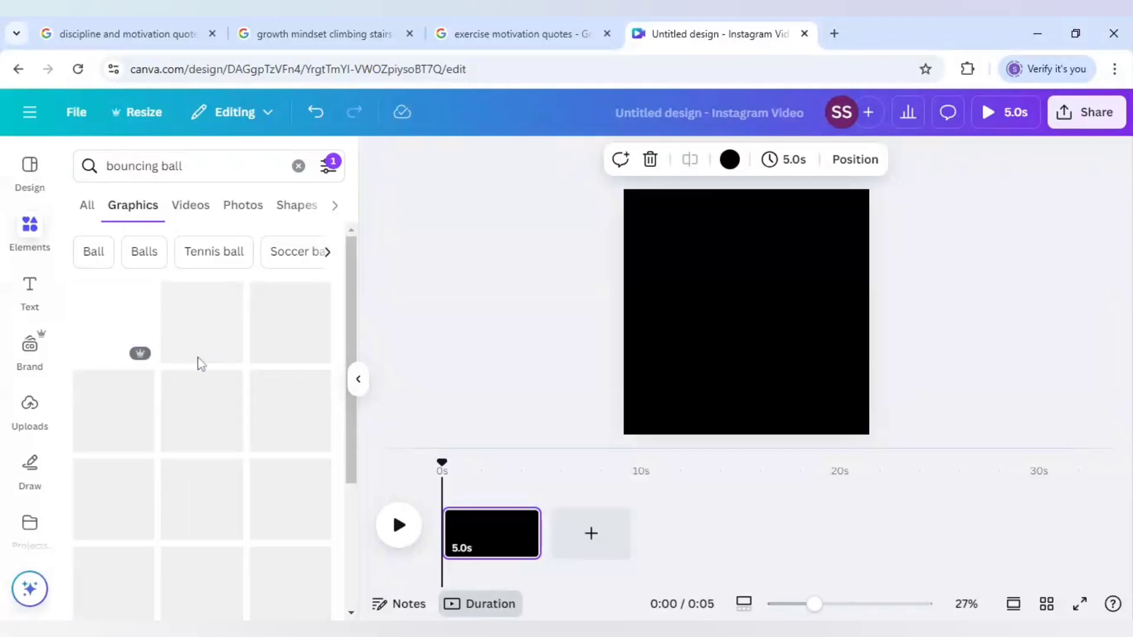
- Add the animated graphic of a ball climbing stairs, shrink it and place it horizontally centred in the lower part of the page
{"action": "scroll", "coordinate": [199, 363], "scroll_direction": "down", "scroll_amount": 2}
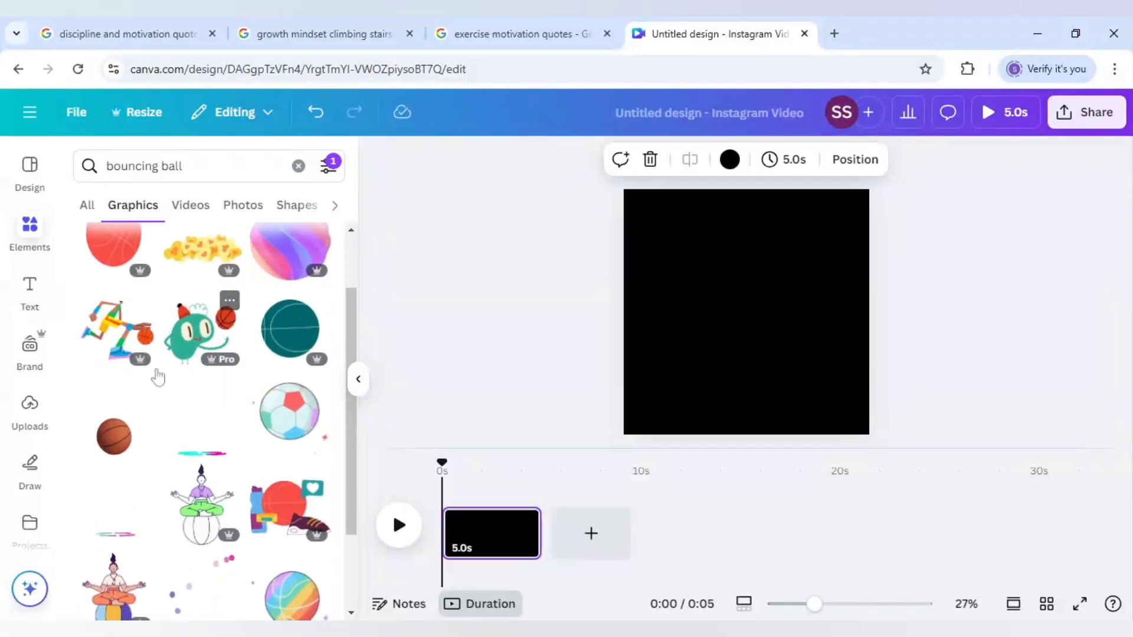
{"action": "scroll", "coordinate": [153, 401], "scroll_direction": "down", "scroll_amount": 6}
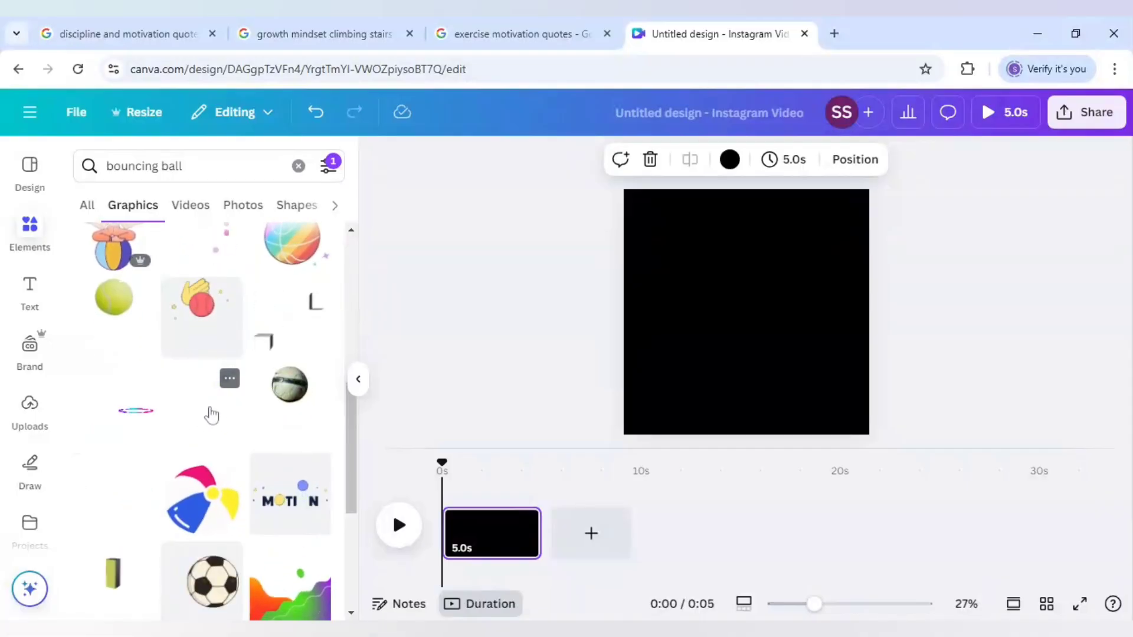
{"action": "left_click", "coordinate": [210, 414]}
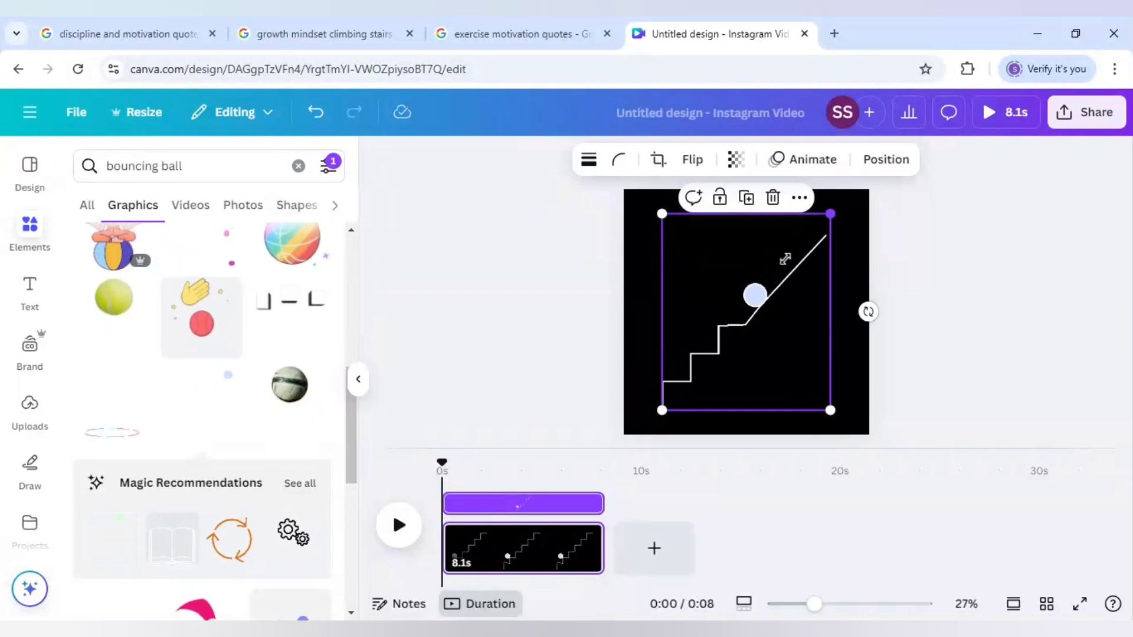
{"action": "left_click_drag", "start_coordinate": [832, 217], "coordinate": [758, 364]}
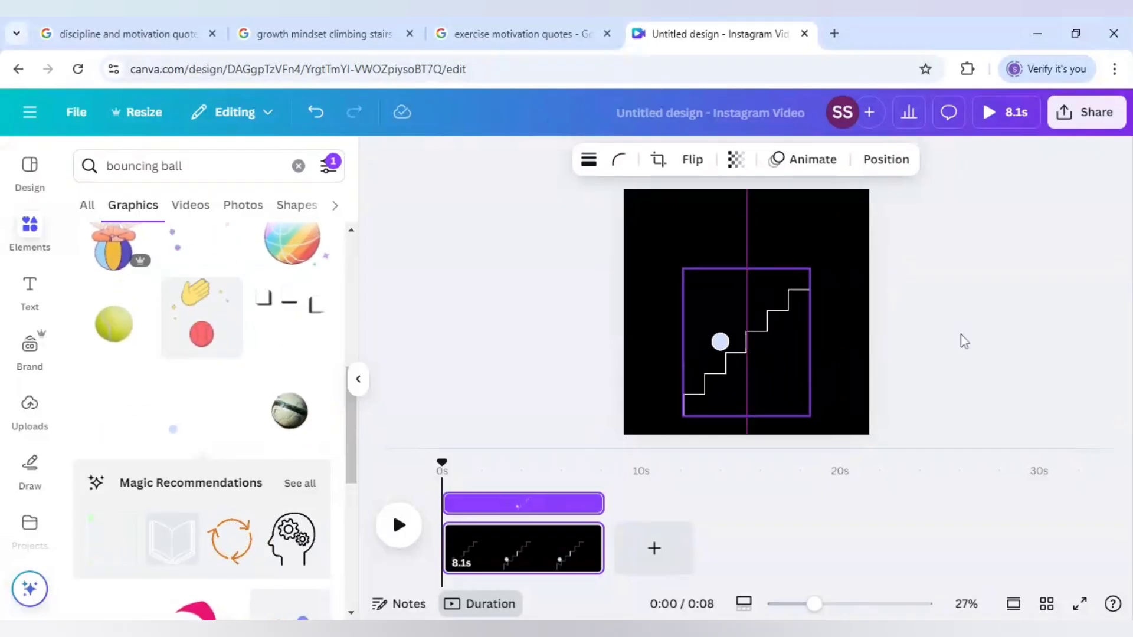
{"action": "left_click", "coordinate": [934, 311]}
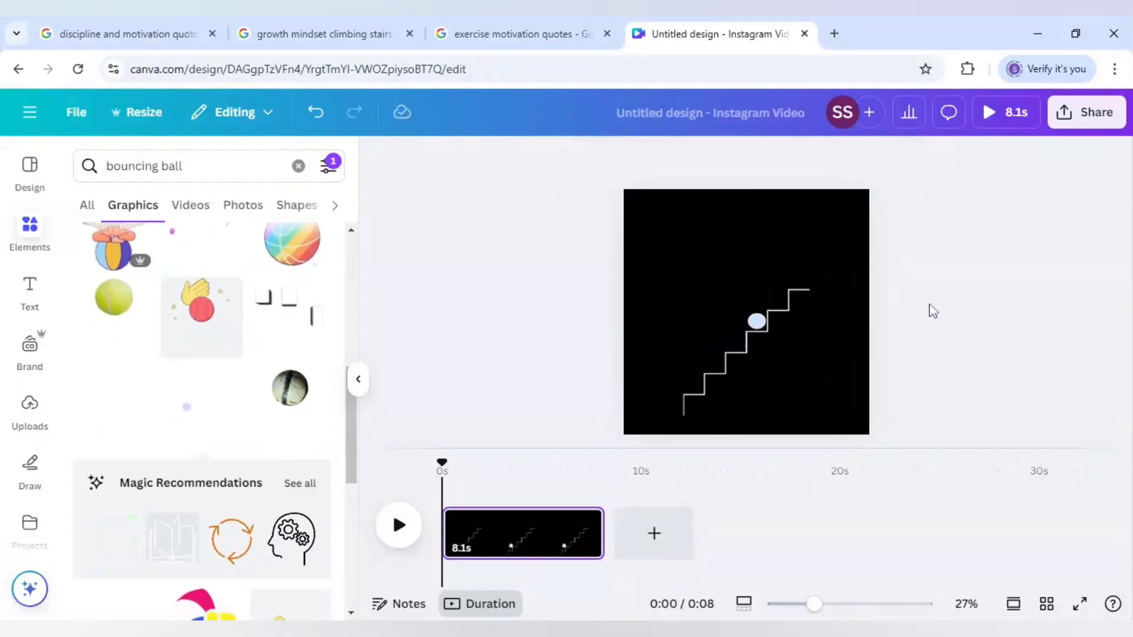
- Check the climbing stairs quote in the Google image results and add a subheading to the design reading "FAILURES ARE THE STAIRS"
{"action": "left_click", "coordinate": [280, 24]}
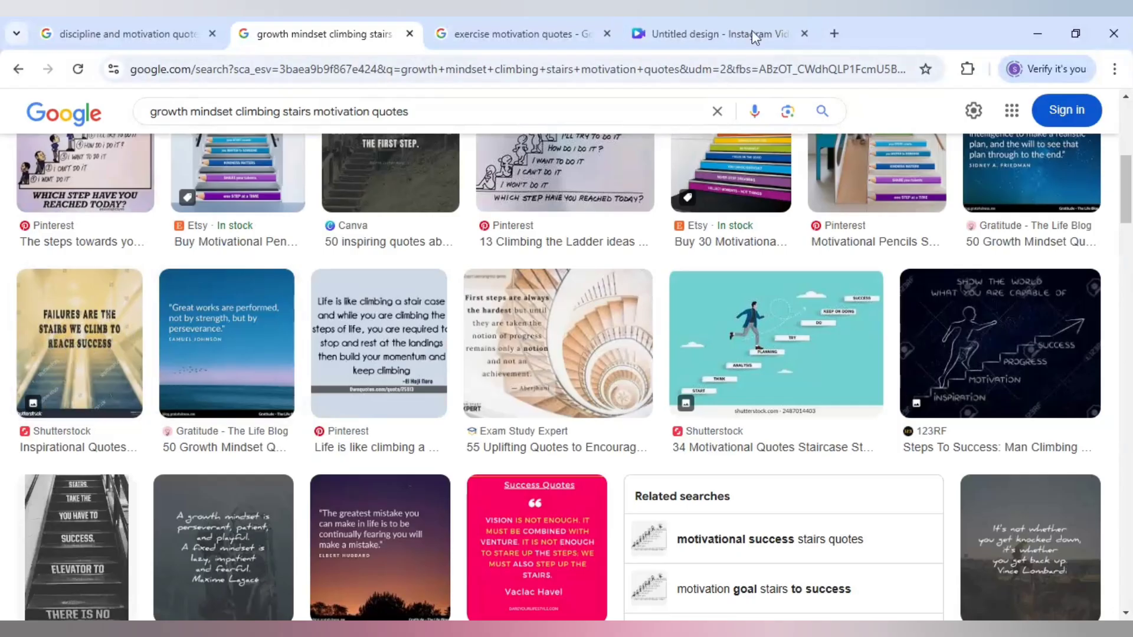
{"action": "left_click", "coordinate": [720, 33]}
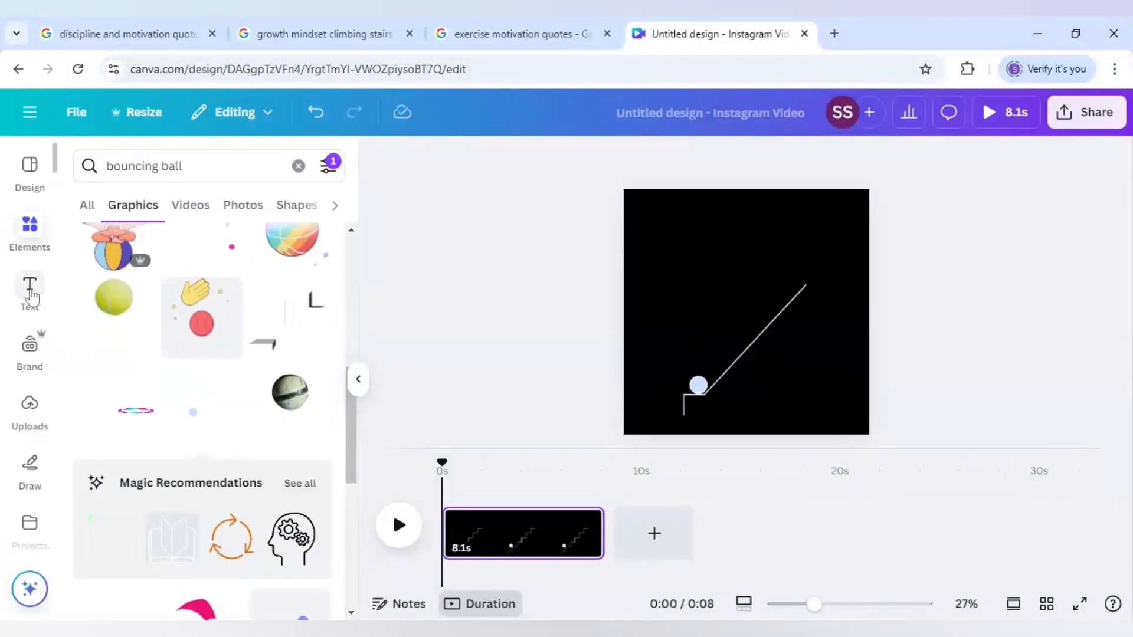
{"action": "left_click", "coordinate": [31, 292]}
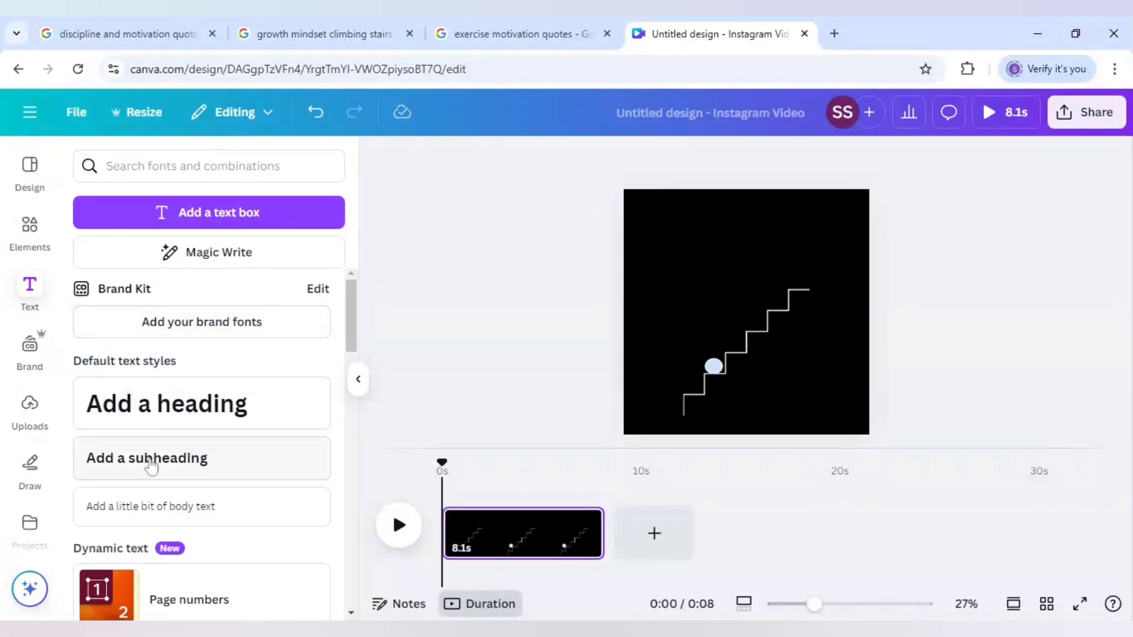
{"action": "left_click", "coordinate": [151, 466]}
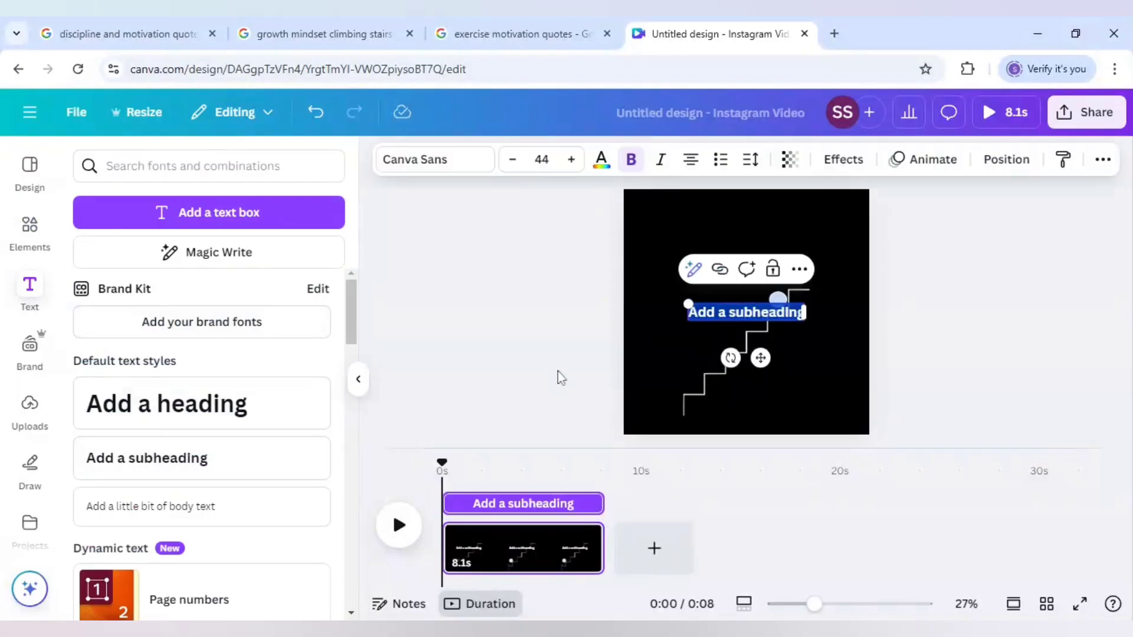
{"action": "type", "text": "FAIL"}
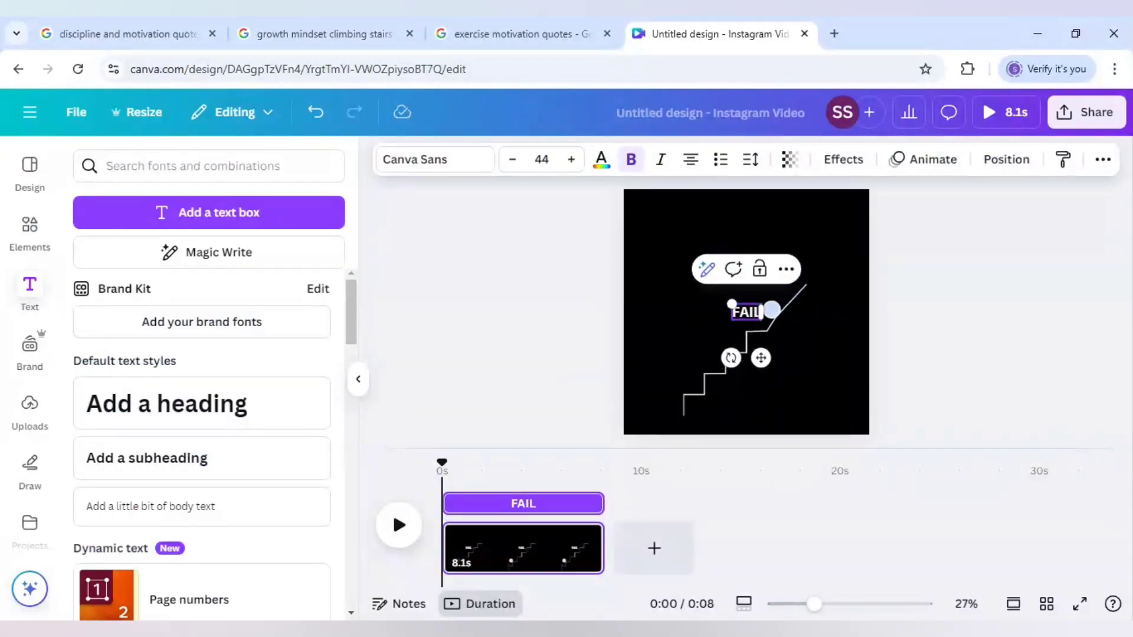
{"action": "type", "text": "URES ARE"}
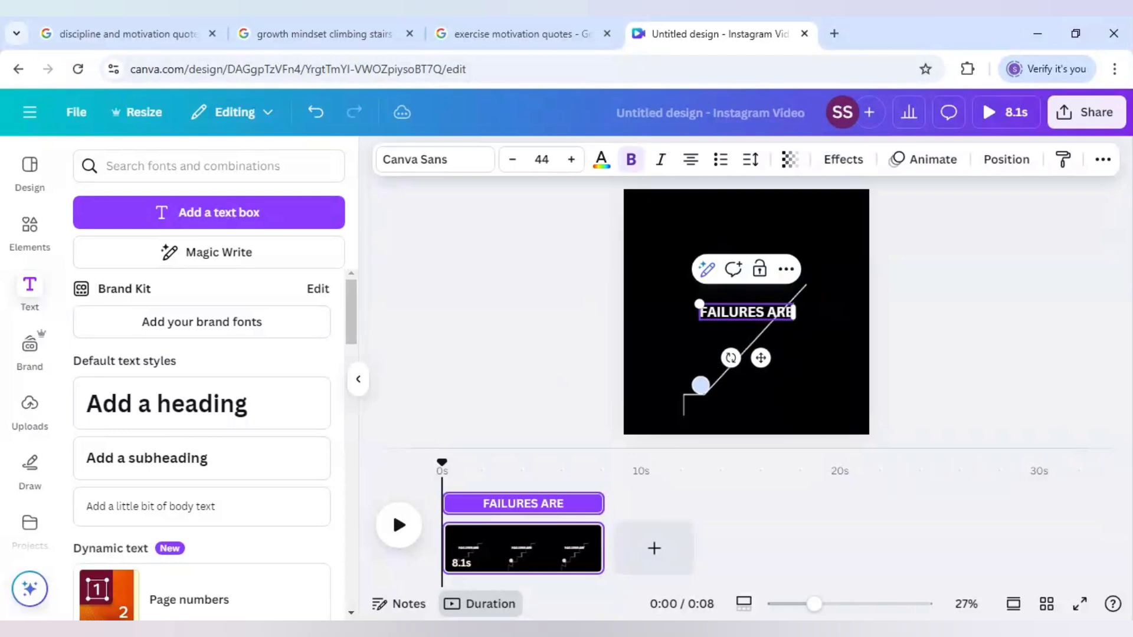
{"action": "type", "text": " THE"}
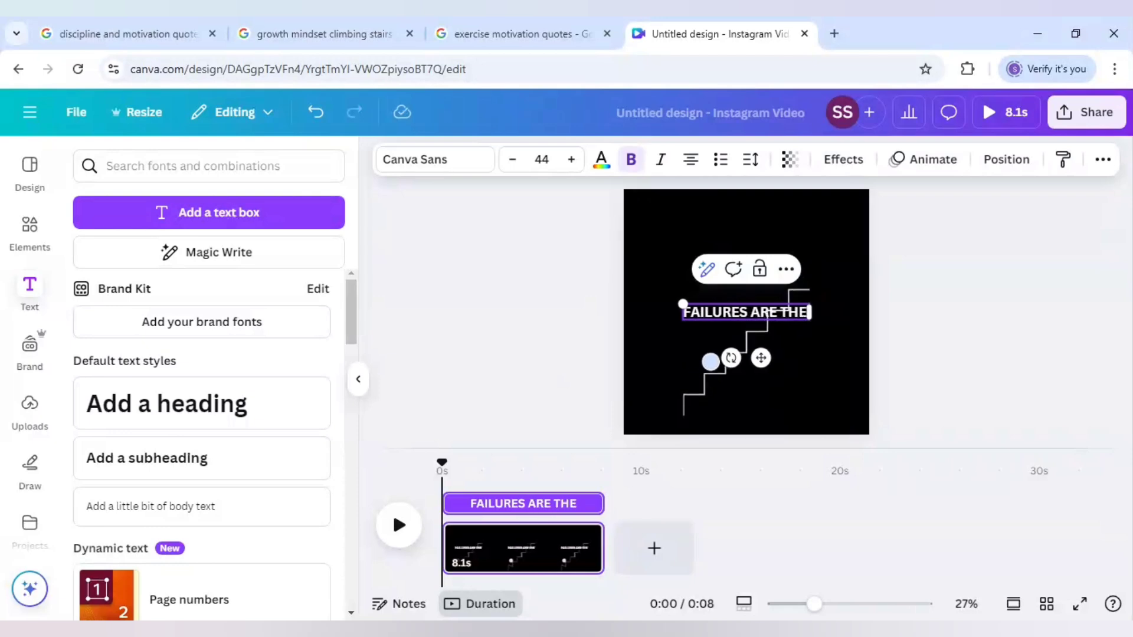
{"action": "type", "text": " STAIRS"}
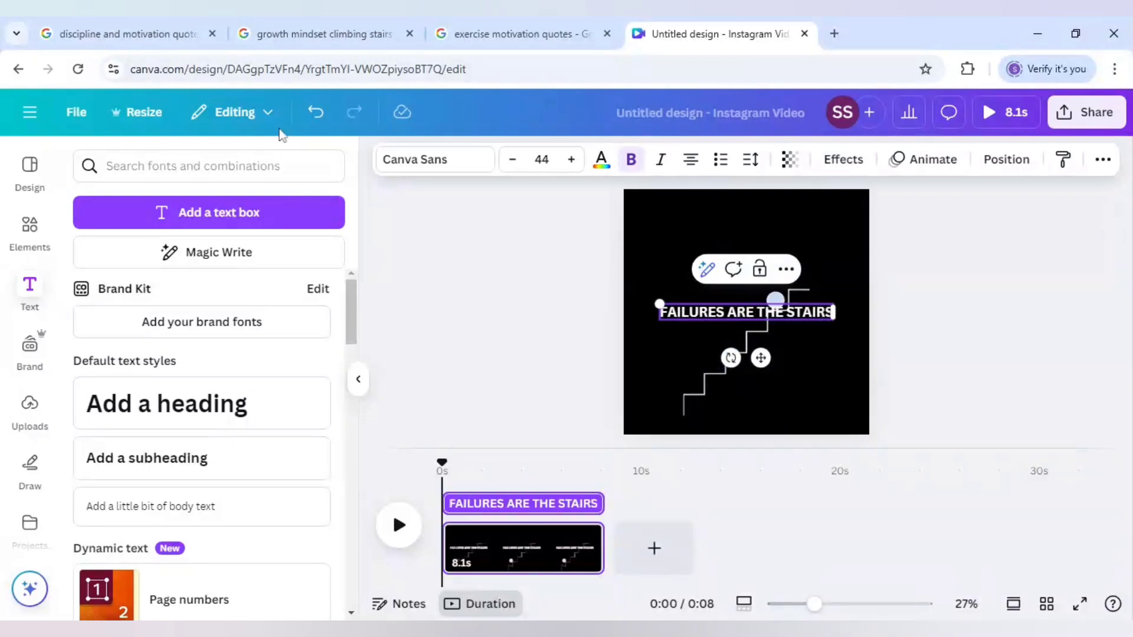
- Recheck the quote in the Google image results and add a second line "WE CLIMB TO REACH SUCCESS" to the subheading
{"action": "left_click", "coordinate": [322, 34]}
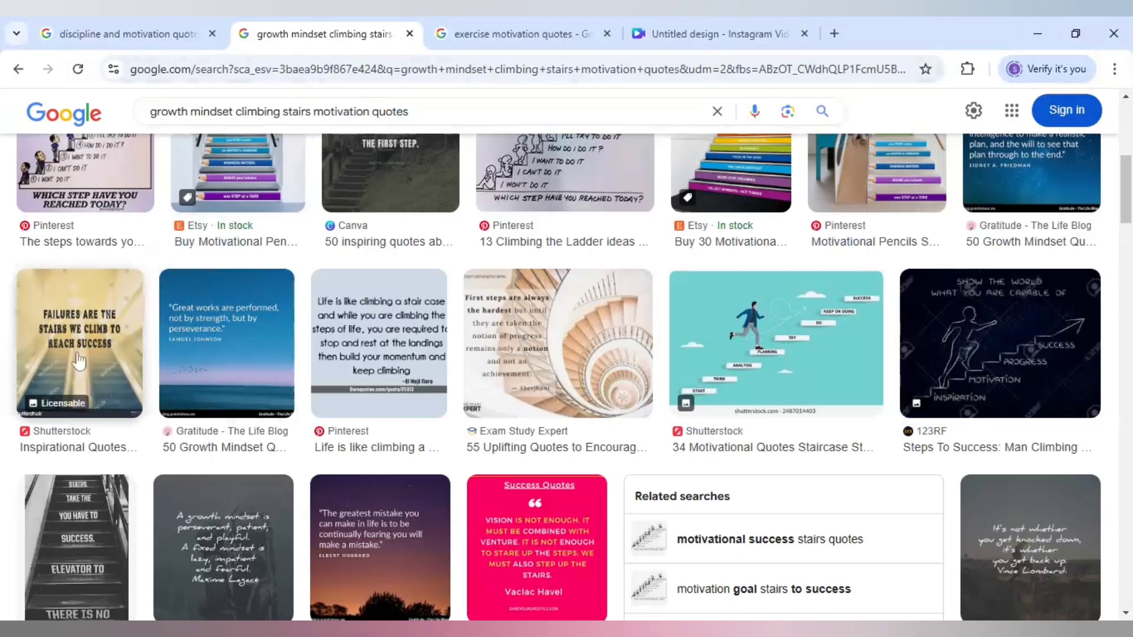
{"action": "left_click", "coordinate": [714, 34]}
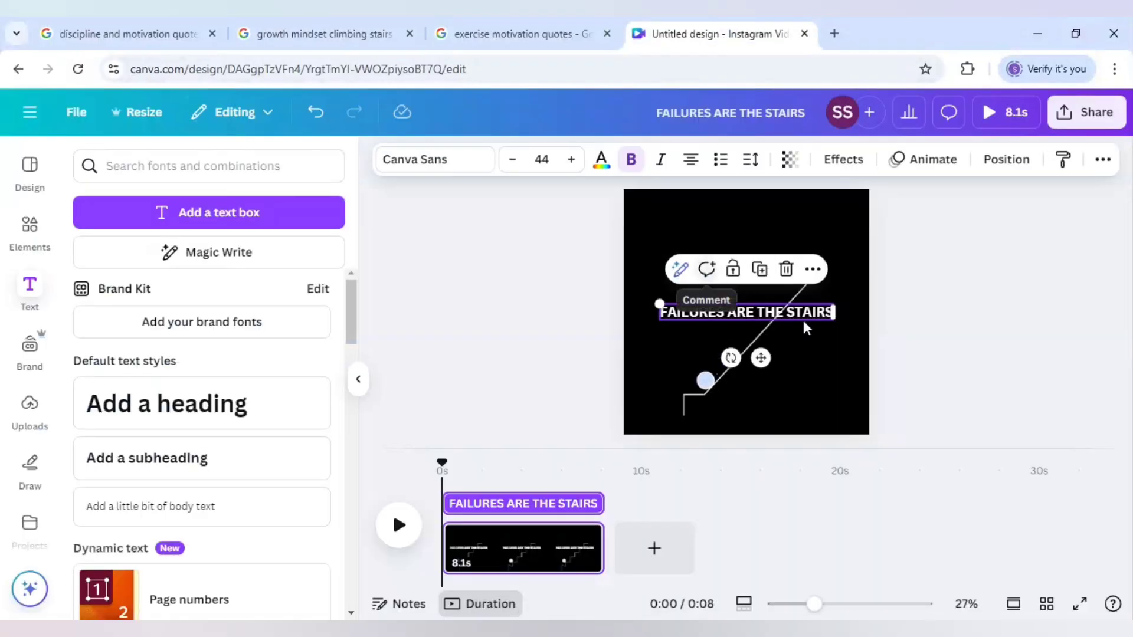
{"action": "left_click", "coordinate": [829, 313]}
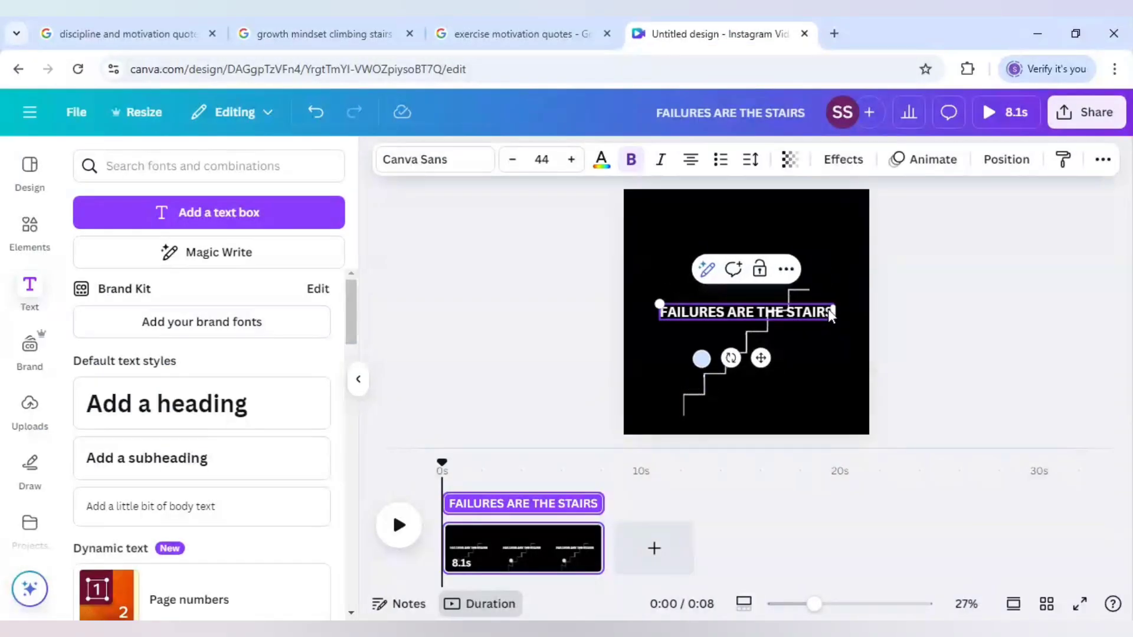
{"action": "key", "text": "Return"}
{"action": "type", "text": "W"}
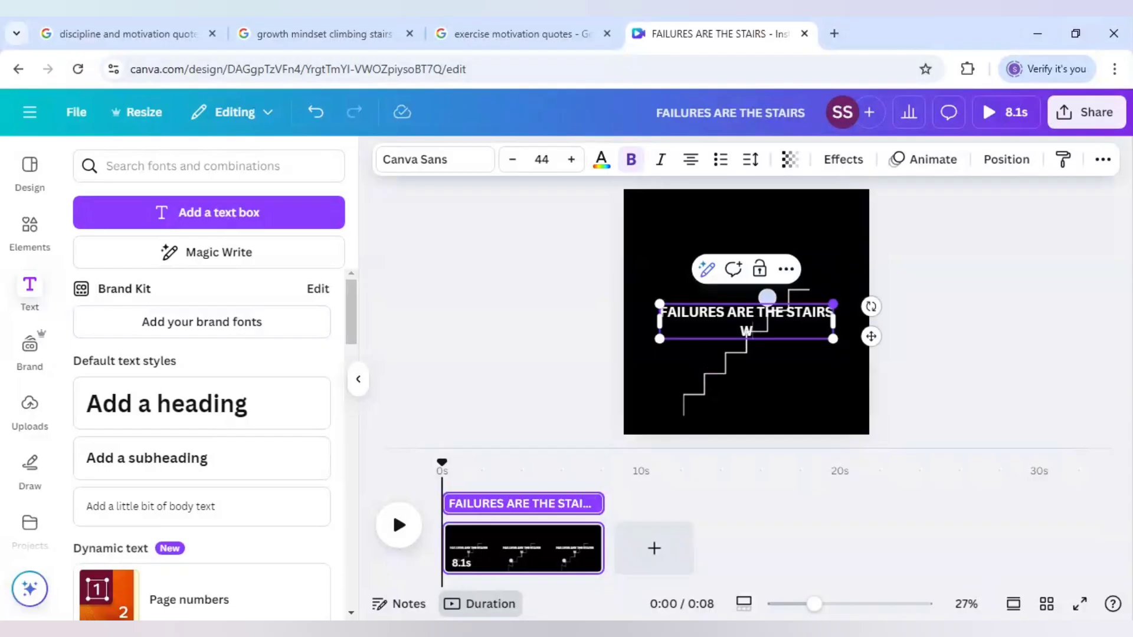
{"action": "type", "text": "E CLIMB"}
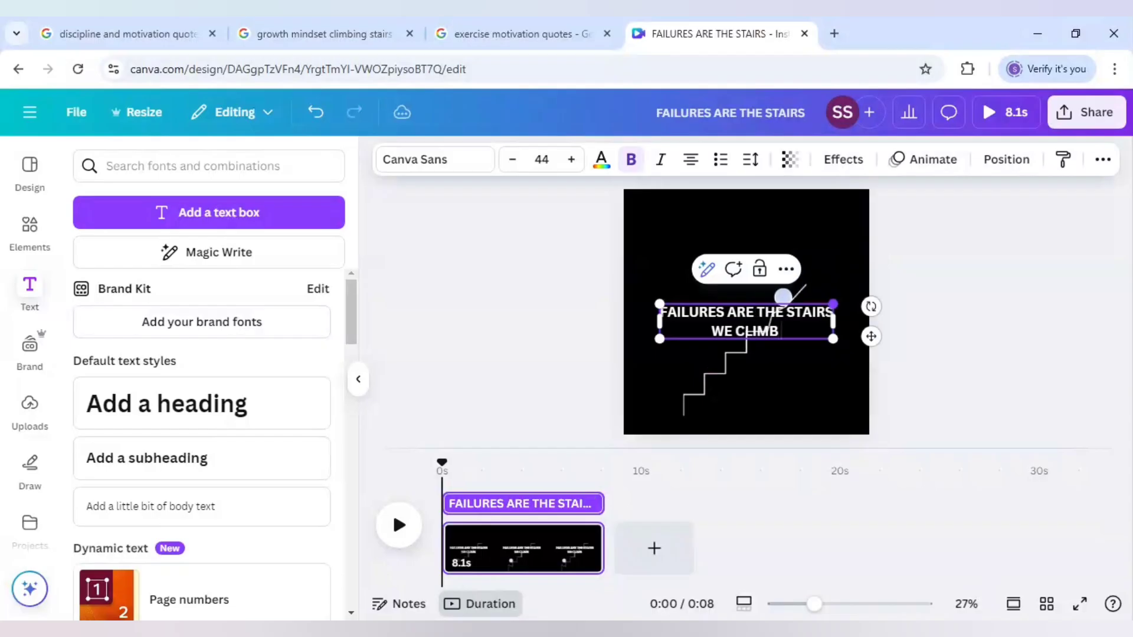
{"action": "type", "text": " TO REACH SU"}
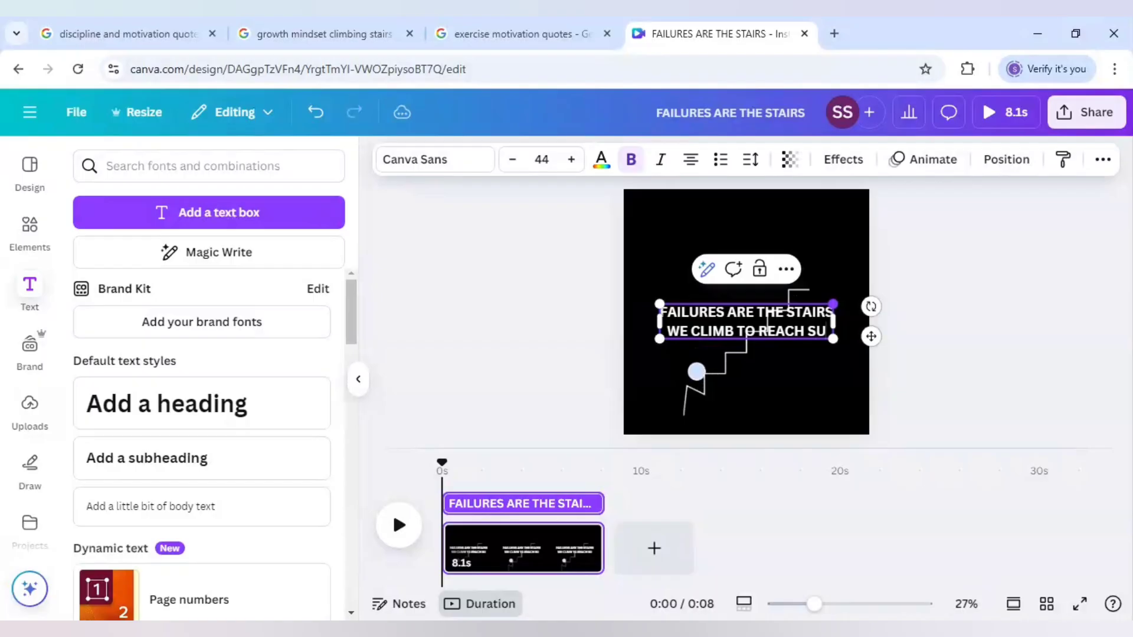
{"action": "type", "text": "CCESS"}
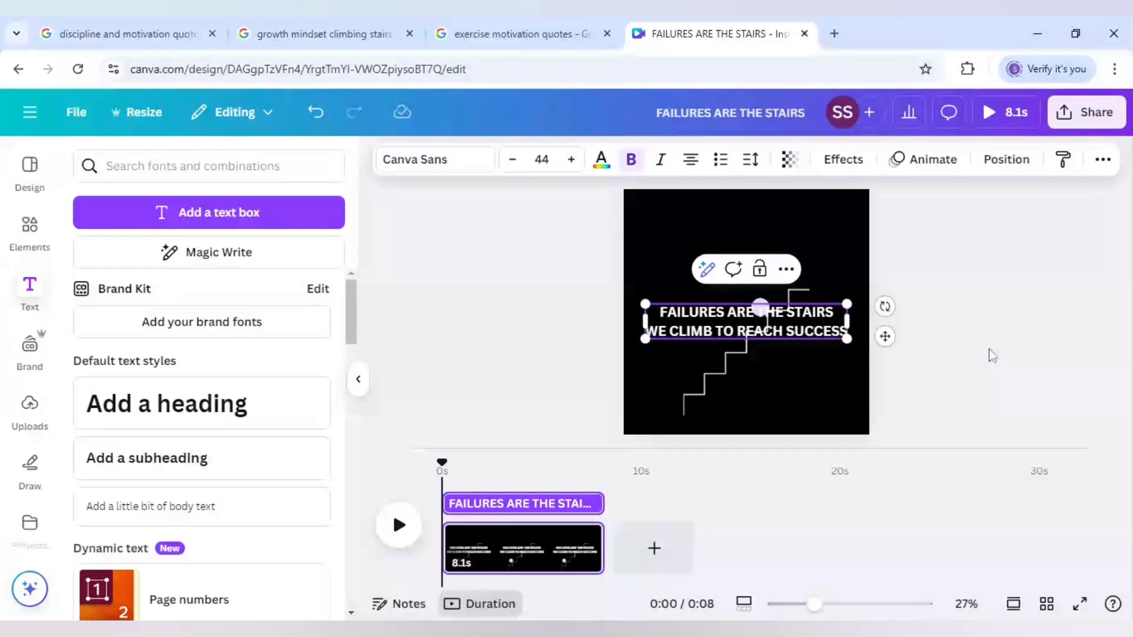
{"action": "left_click", "coordinate": [952, 371]}
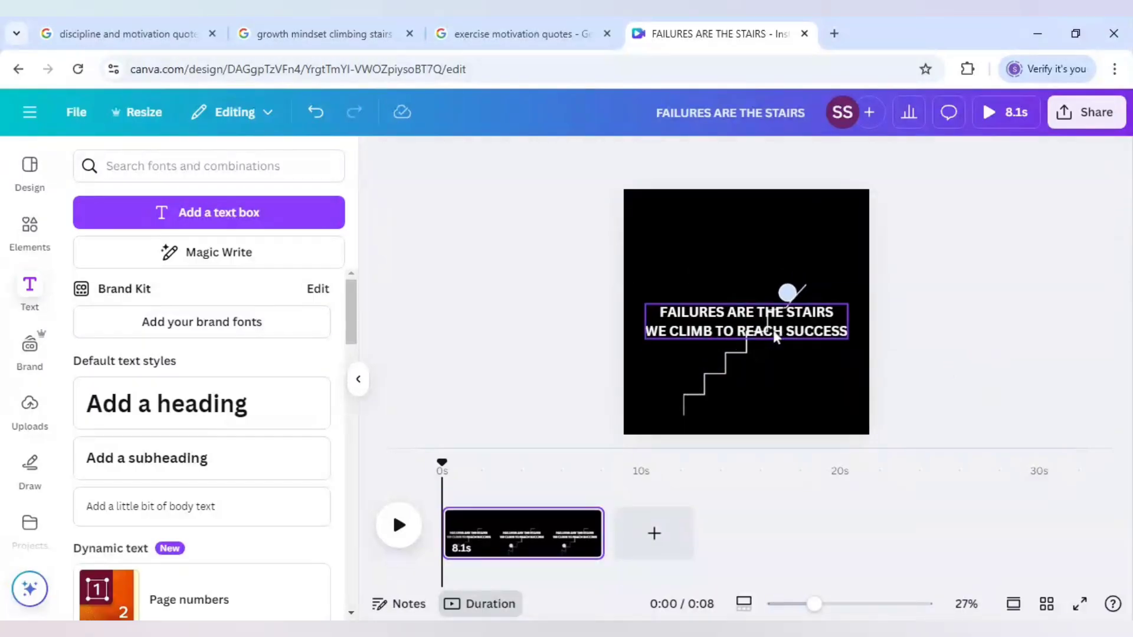
- Move the climbing stairs quote to the upper edge of the page and set its font size to 36
{"action": "left_click_drag", "start_coordinate": [774, 337], "coordinate": [775, 231]}
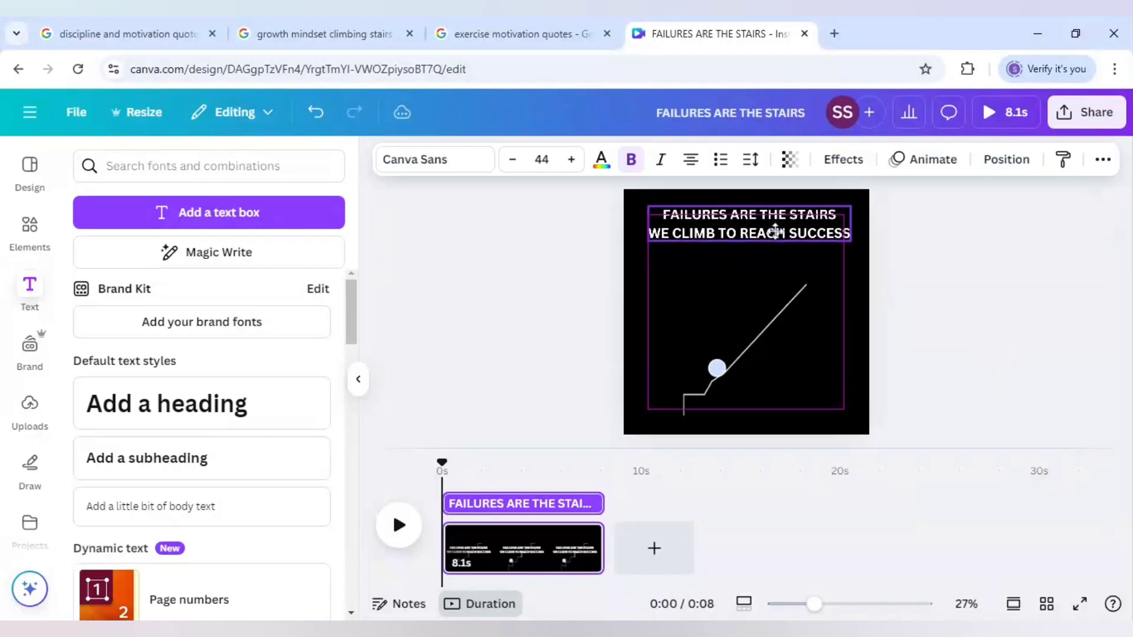
{"action": "left_click", "coordinate": [542, 159]}
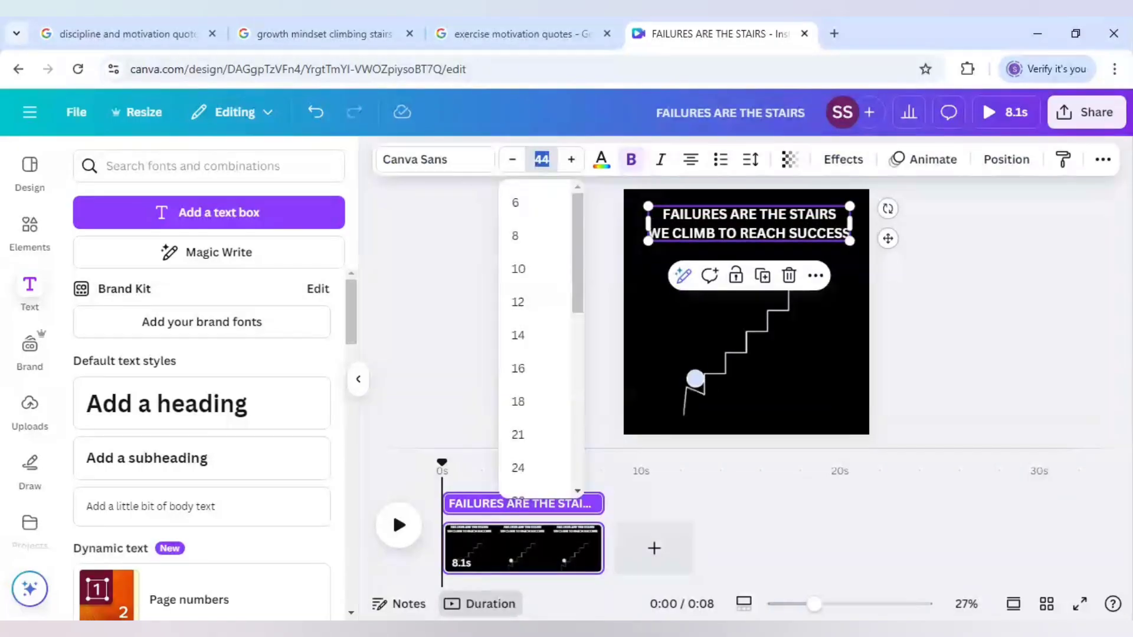
{"action": "scroll", "coordinate": [532, 337], "scroll_direction": "down", "scroll_amount": 2}
{"action": "scroll", "coordinate": [533, 338], "scroll_direction": "down", "scroll_amount": 3}
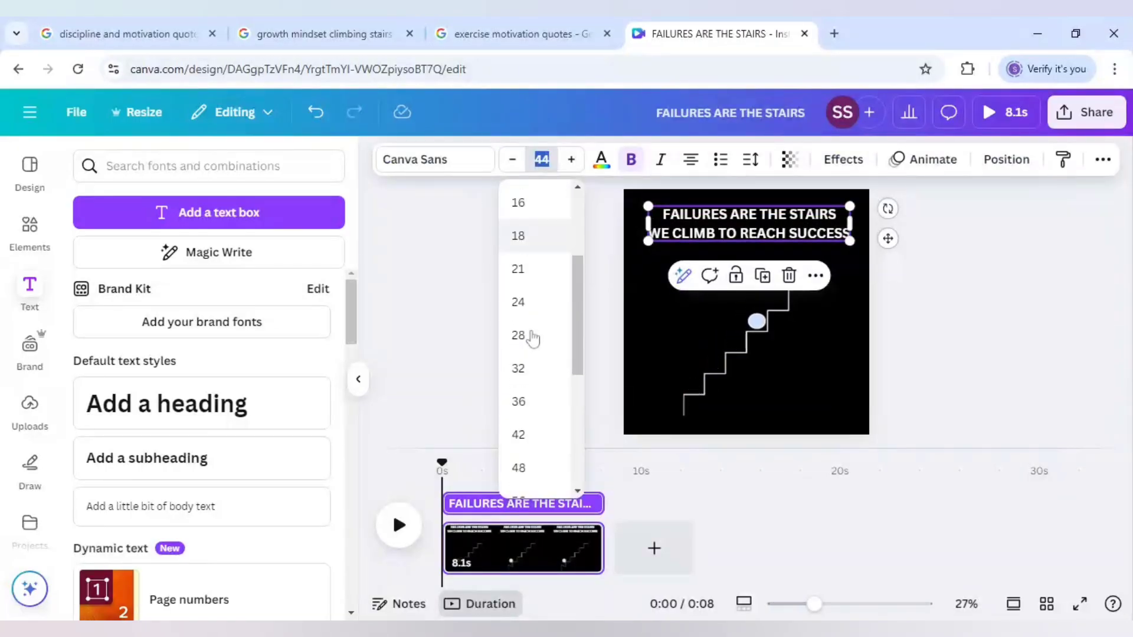
{"action": "left_click", "coordinate": [526, 399]}
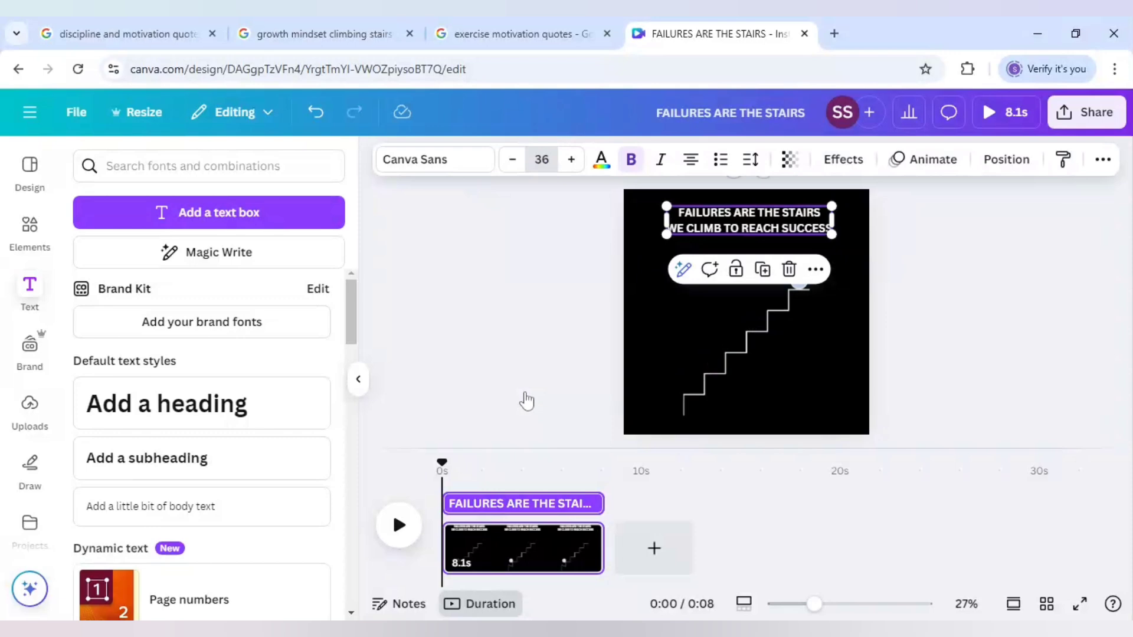
{"action": "left_click", "coordinate": [931, 307]}
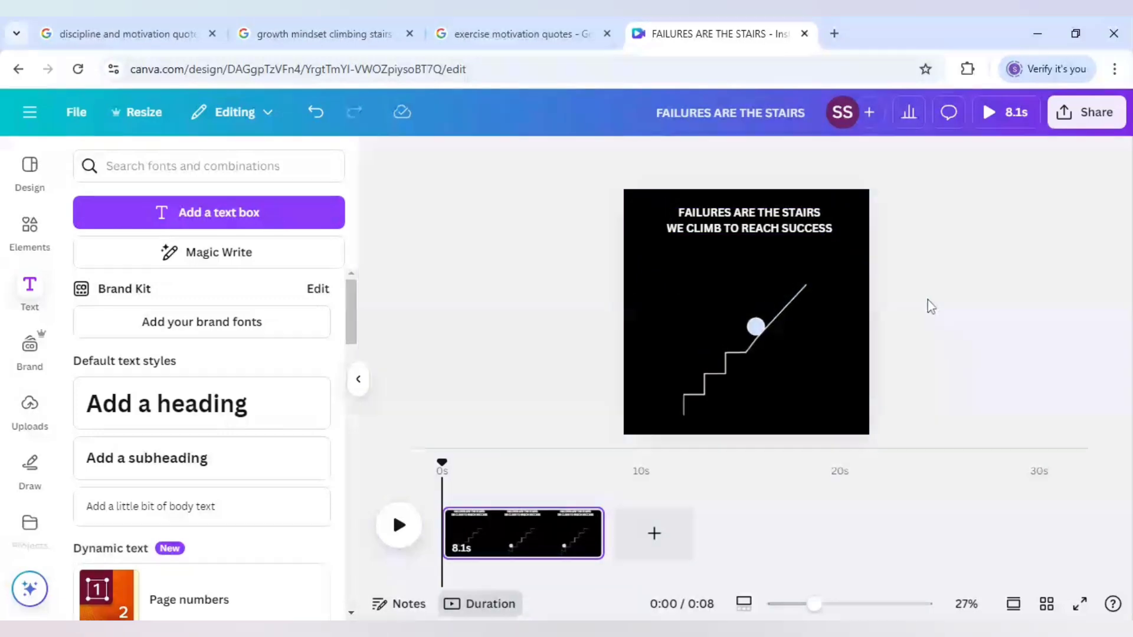
- Enlarge the animated stairs graphic and recentre it horizontally beneath the quote
{"action": "left_click", "coordinate": [764, 226]}
{"action": "left_click", "coordinate": [813, 307]}
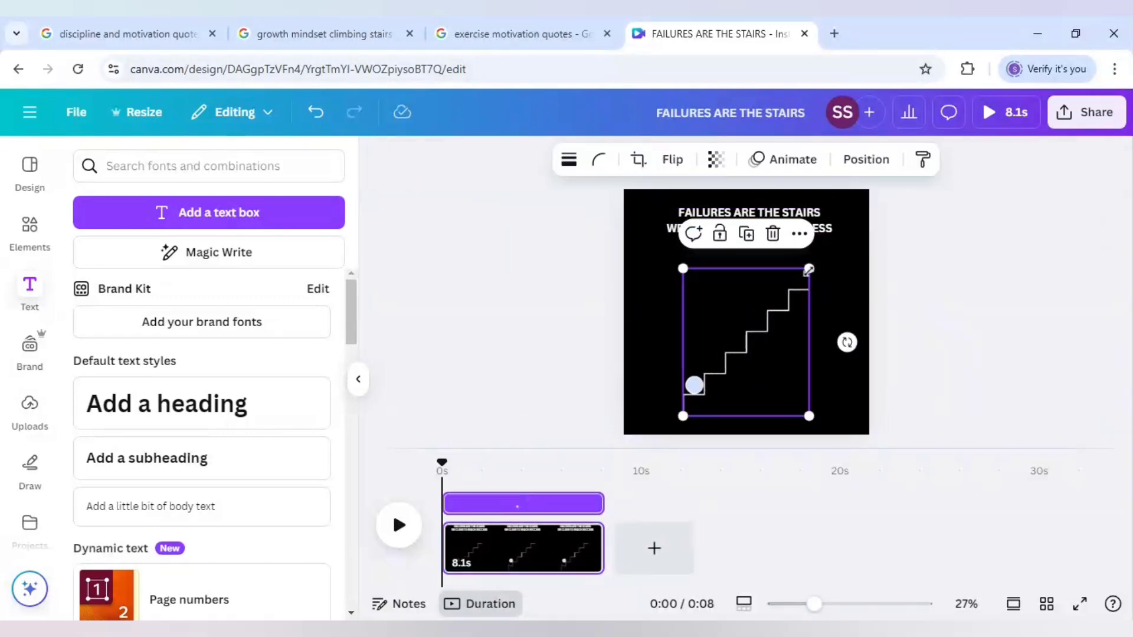
{"action": "left_click_drag", "start_coordinate": [809, 273], "coordinate": [843, 253]}
{"action": "left_click_drag", "start_coordinate": [759, 366], "coordinate": [750, 366]}
{"action": "left_click", "coordinate": [974, 332]}
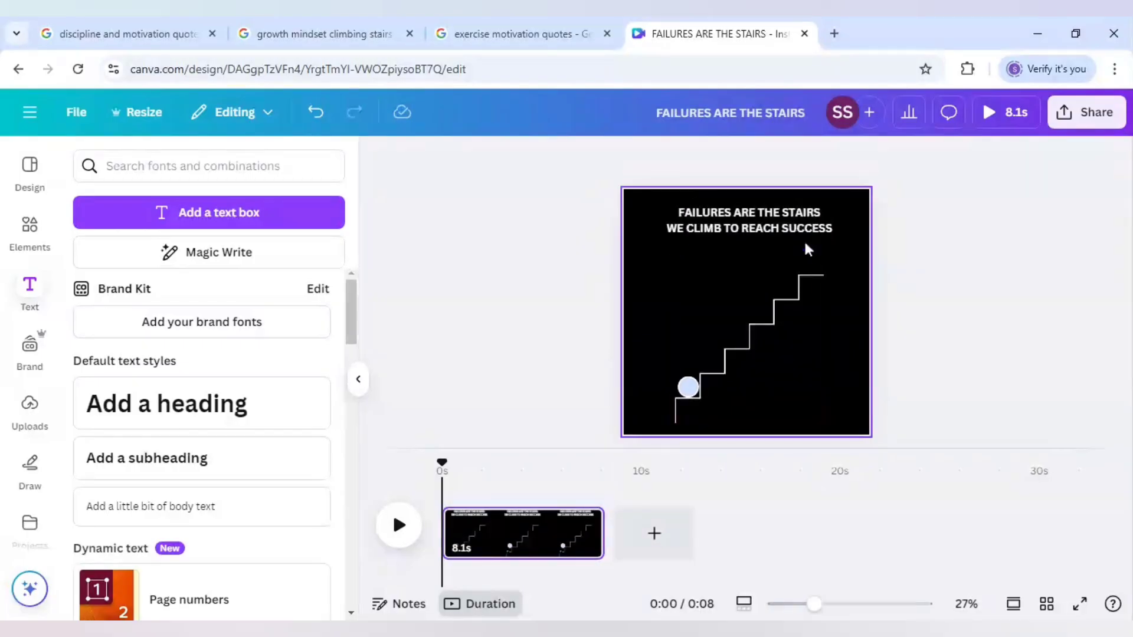
- Colour the words "FAILURES" and "SUCCESS" in the quote yellow (#ffde59)
{"action": "left_click", "coordinate": [719, 227]}
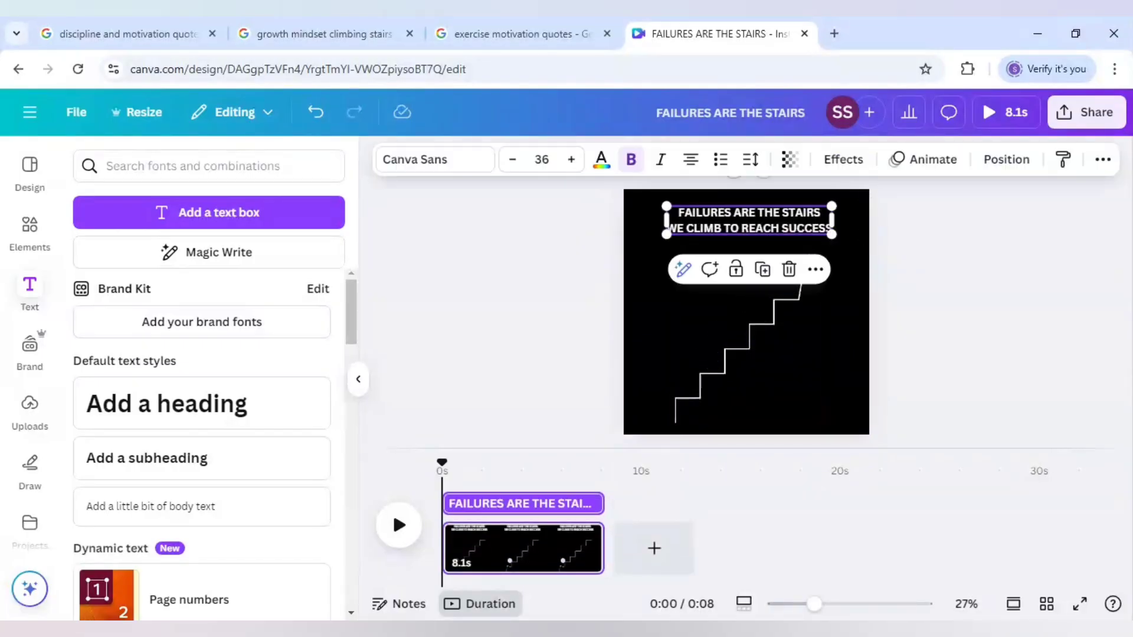
{"action": "double_click", "coordinate": [682, 218]}
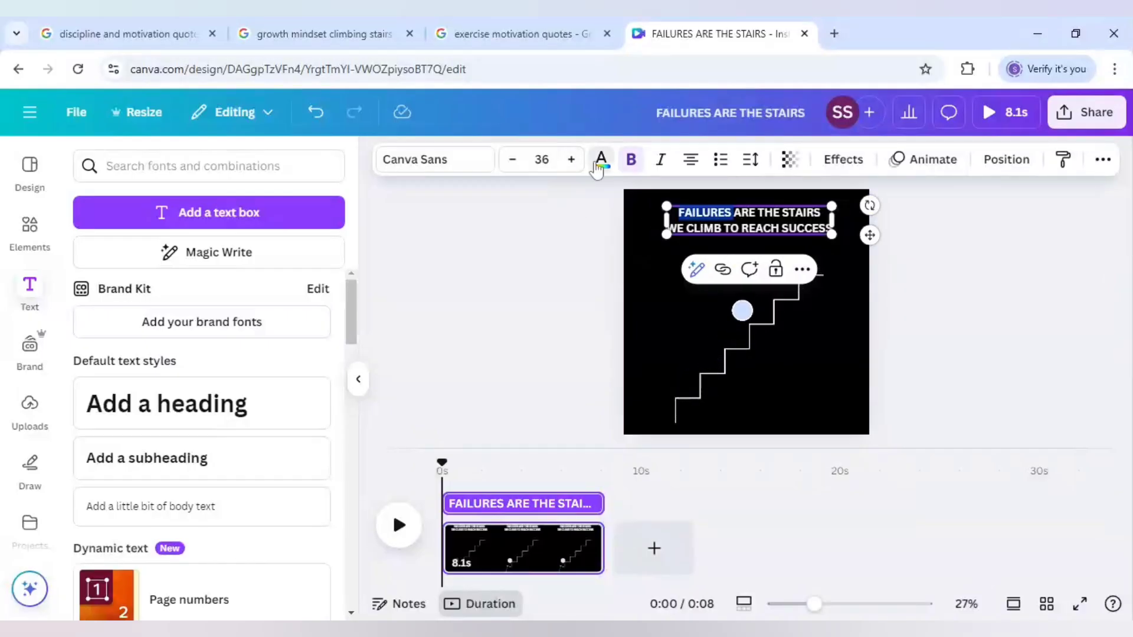
{"action": "left_click", "coordinate": [599, 163]}
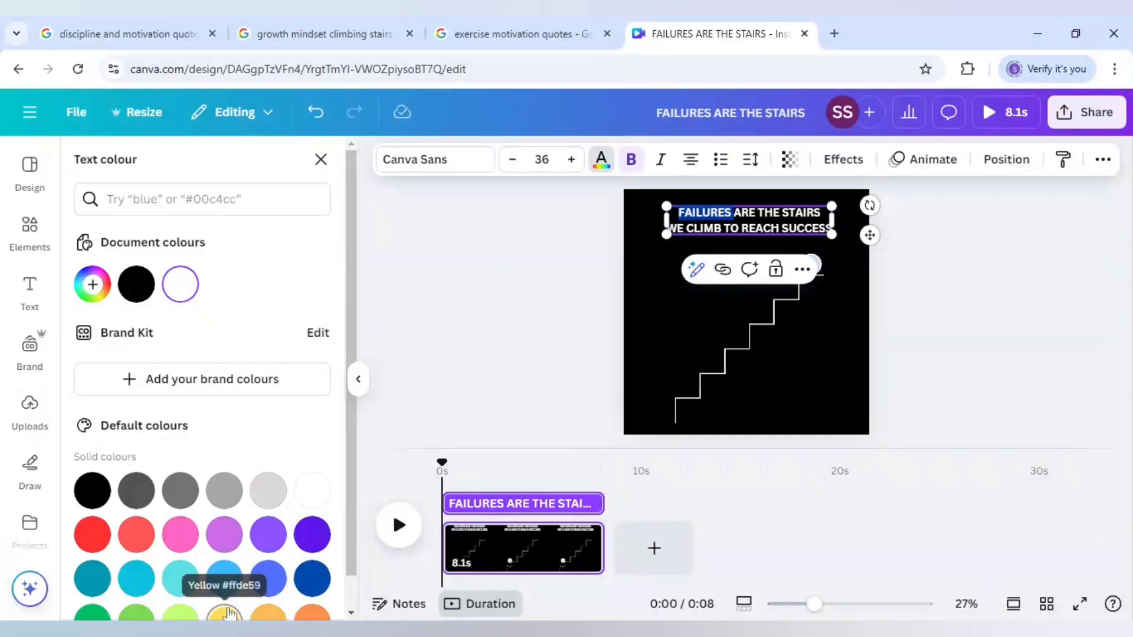
{"action": "left_click", "coordinate": [228, 614]}
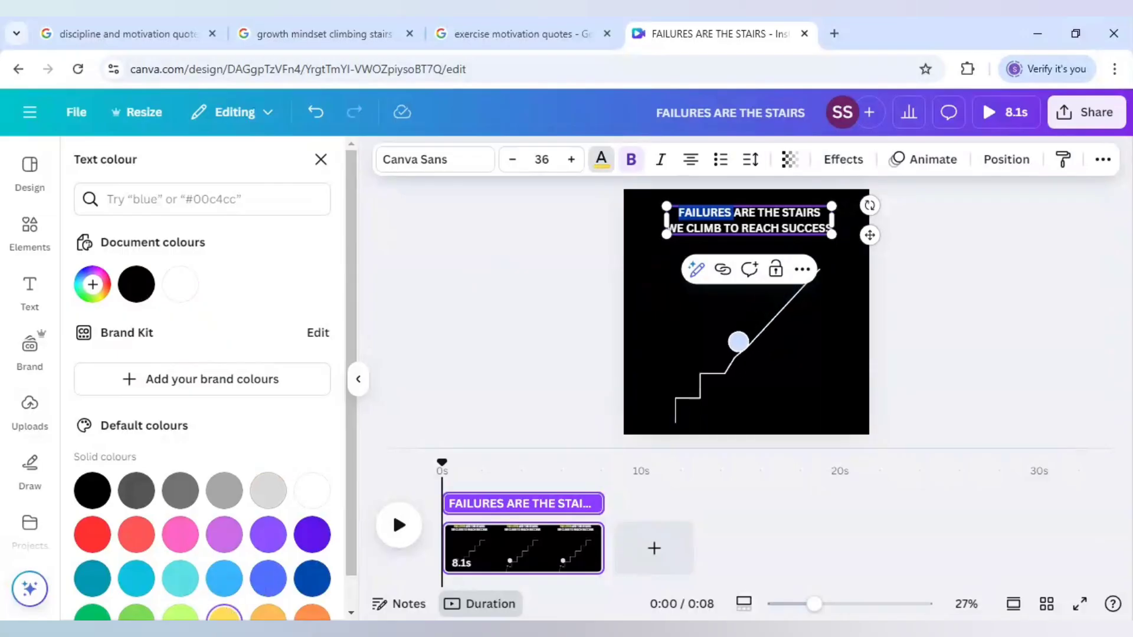
{"action": "left_click_drag", "start_coordinate": [782, 229], "coordinate": [706, 213]}
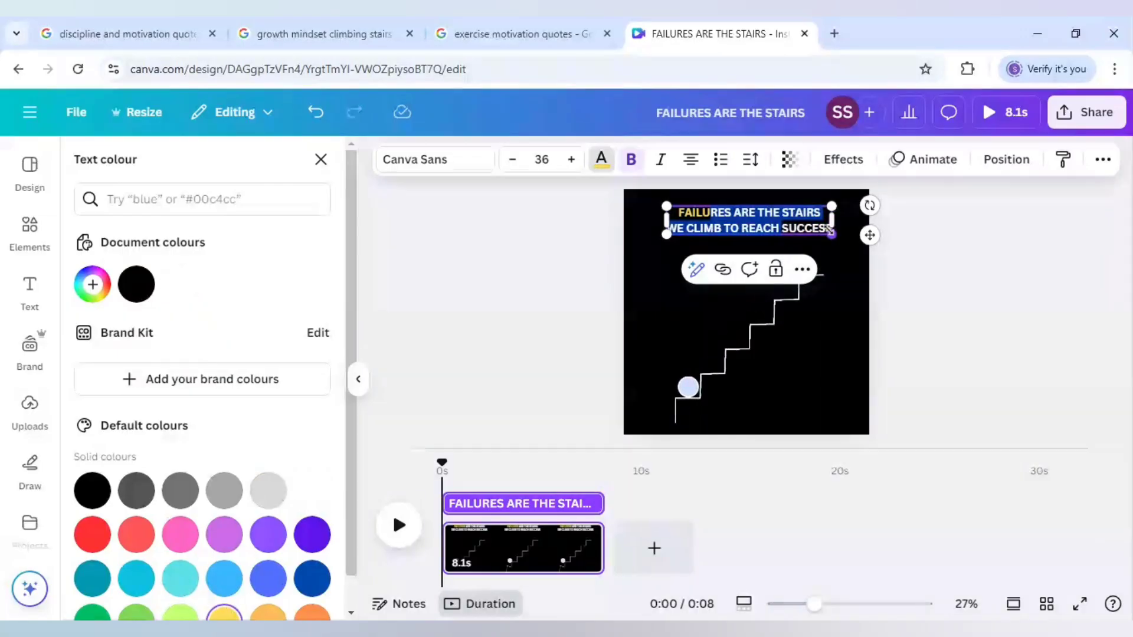
{"action": "left_click_drag", "start_coordinate": [828, 230], "coordinate": [825, 229]}
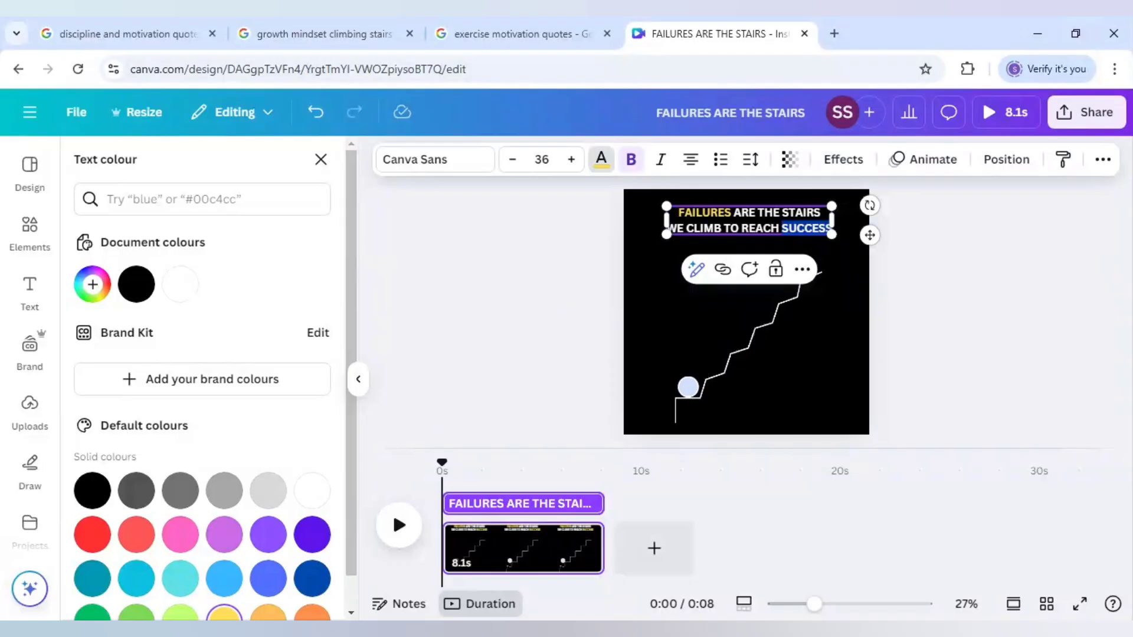
{"action": "left_click", "coordinate": [678, 324]}
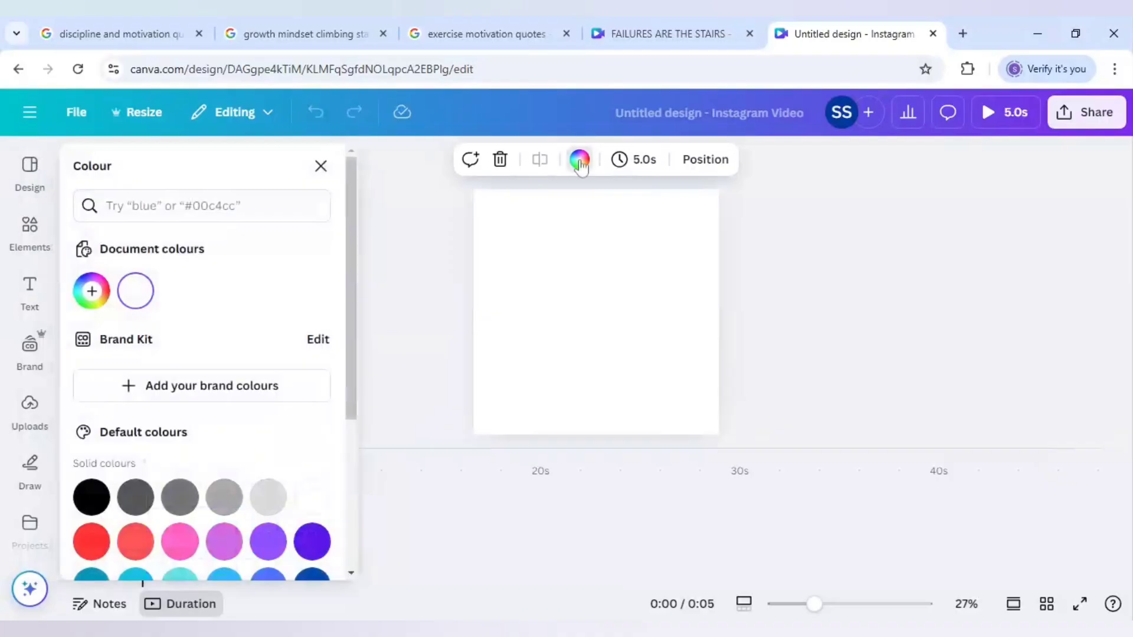
- Give the new blank Instagram video design a black background and search the graphics for "blue fire"
{"action": "left_click", "coordinate": [94, 500]}
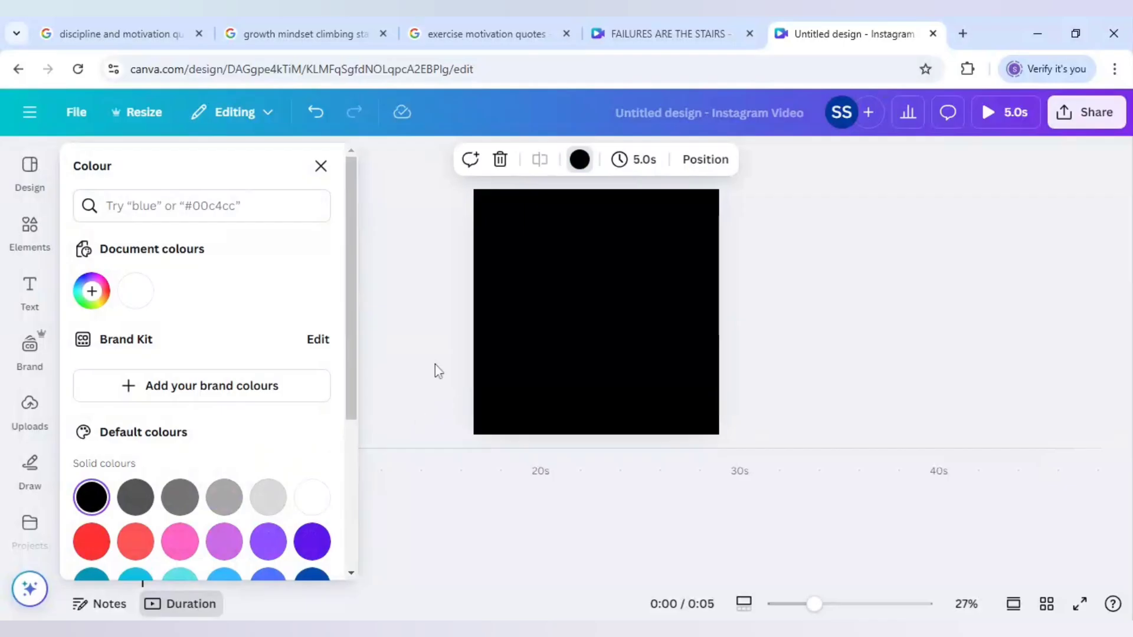
{"action": "left_click", "coordinate": [31, 226]}
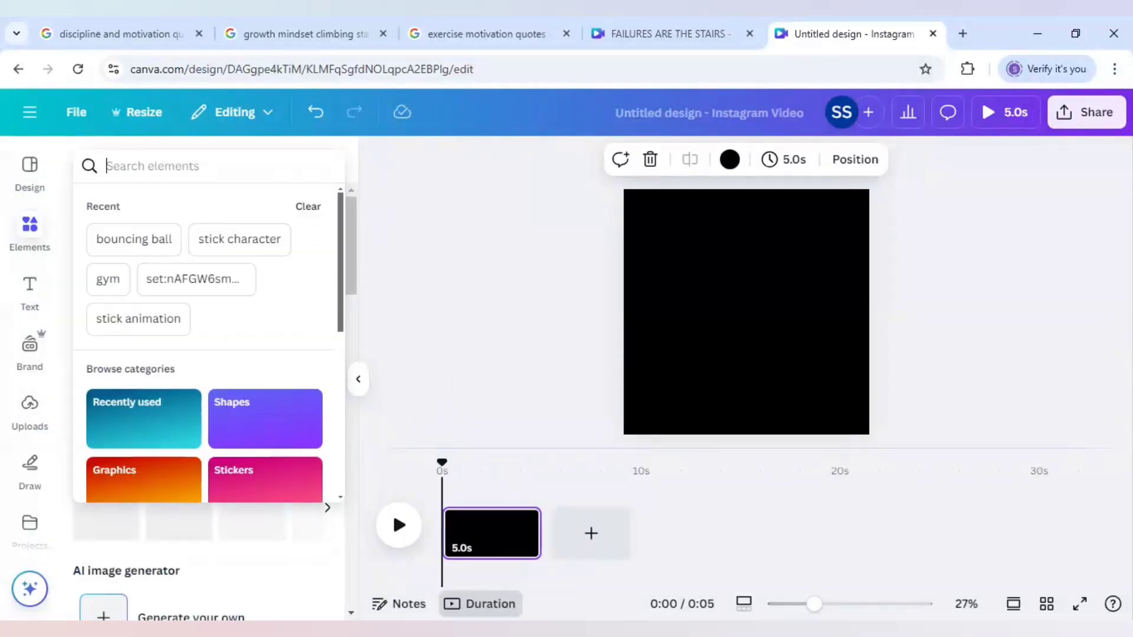
{"action": "type", "text": "blue fire"}
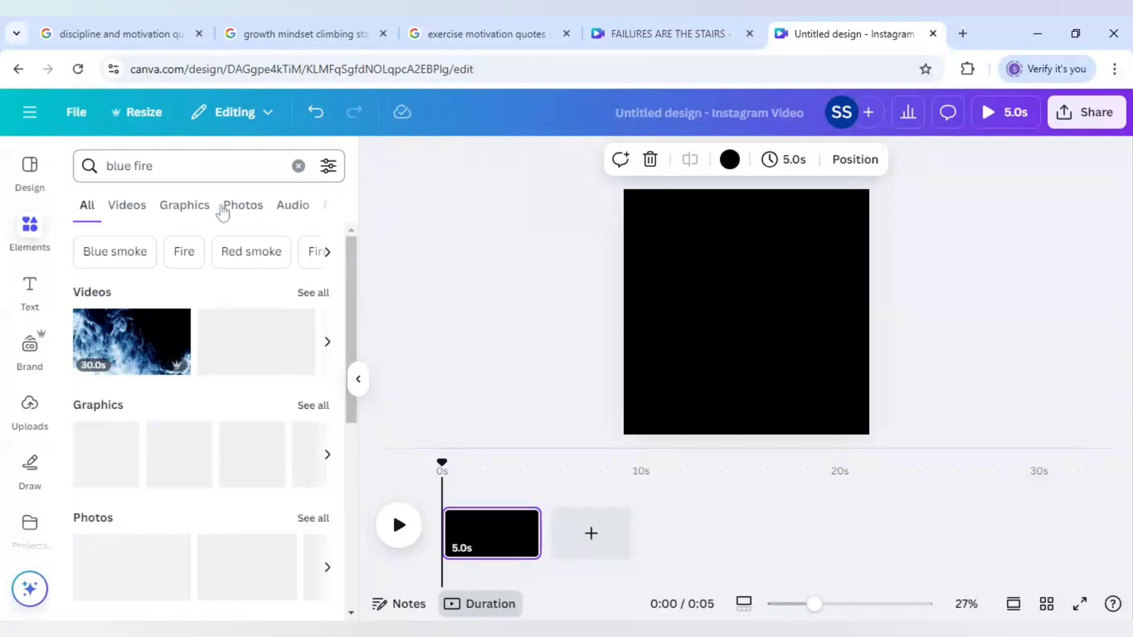
{"action": "left_click", "coordinate": [183, 214]}
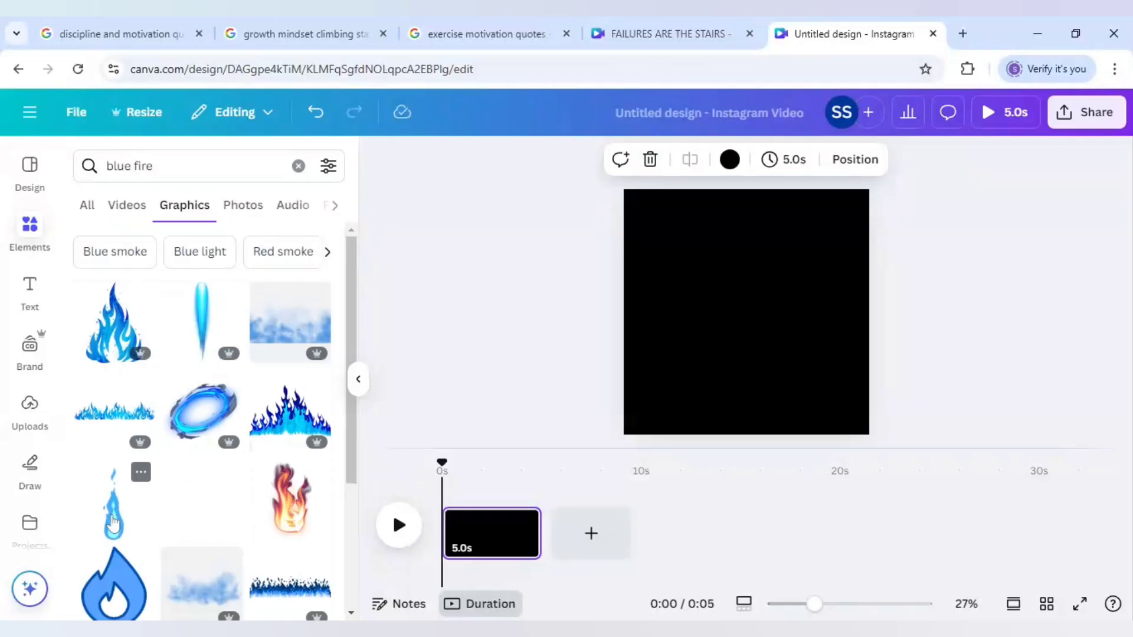
- Check the licence details of the slim blue flame graphic and of the stairs ball graphic used in the FAILURES ARE THE STAIRS design
{"action": "left_click", "coordinate": [141, 473]}
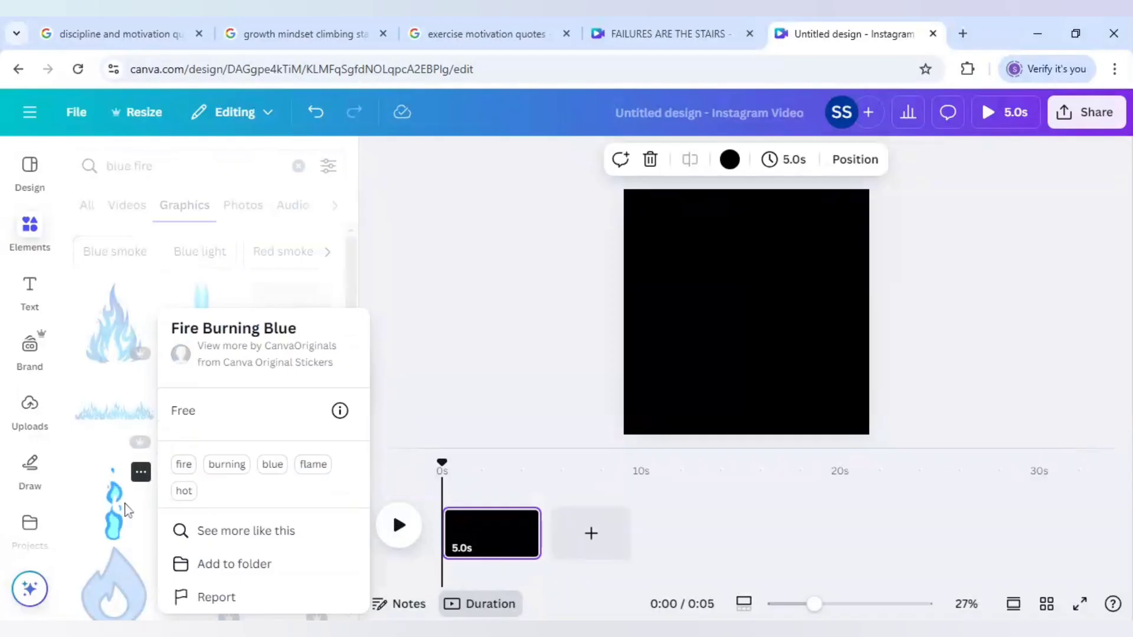
{"action": "left_click", "coordinate": [656, 33]}
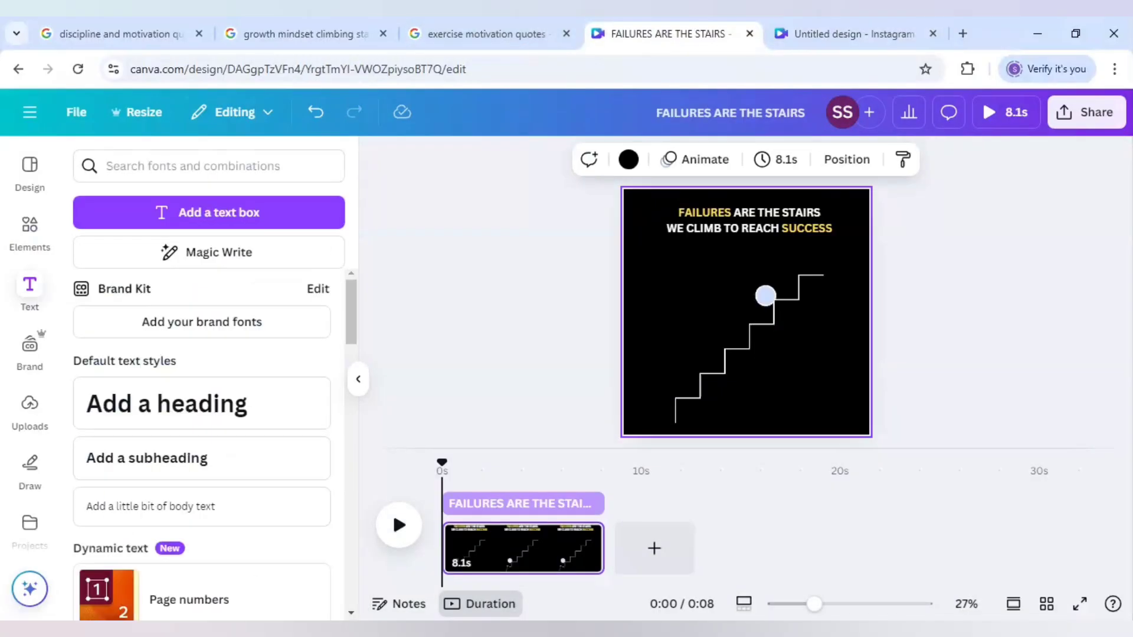
{"action": "left_click", "coordinate": [34, 236]}
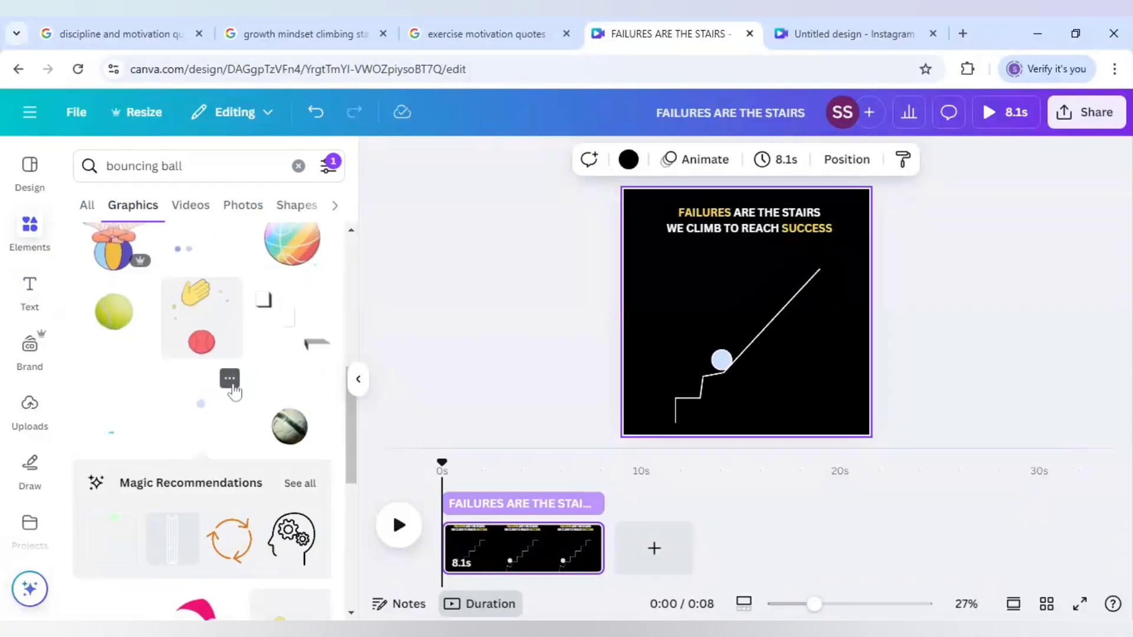
{"action": "left_click", "coordinate": [230, 379]}
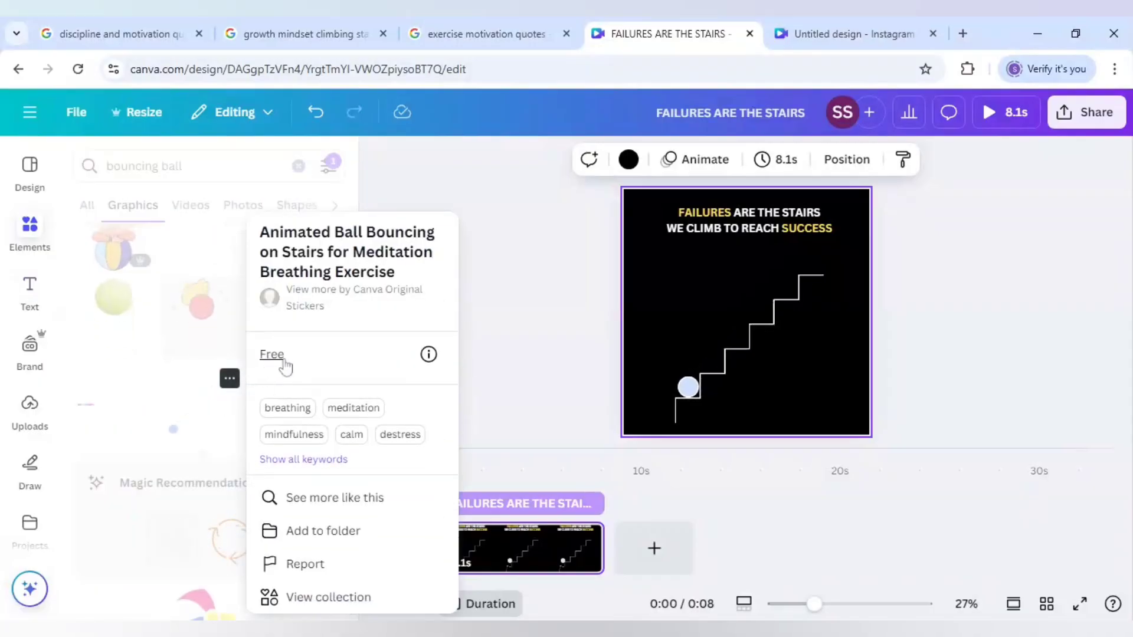
{"action": "left_click", "coordinate": [552, 199]}
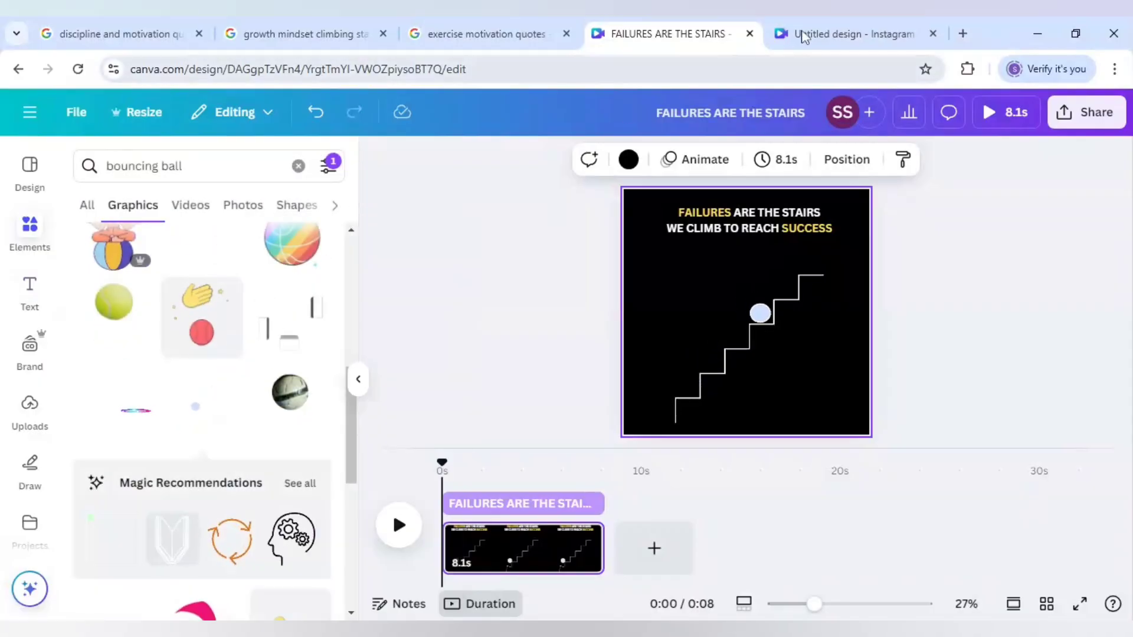
- Return to the untitled black design, add the slim animated blue flame, shrink it and place it in the lower left part of the page
{"action": "key", "text": "ctrl+Tab"}
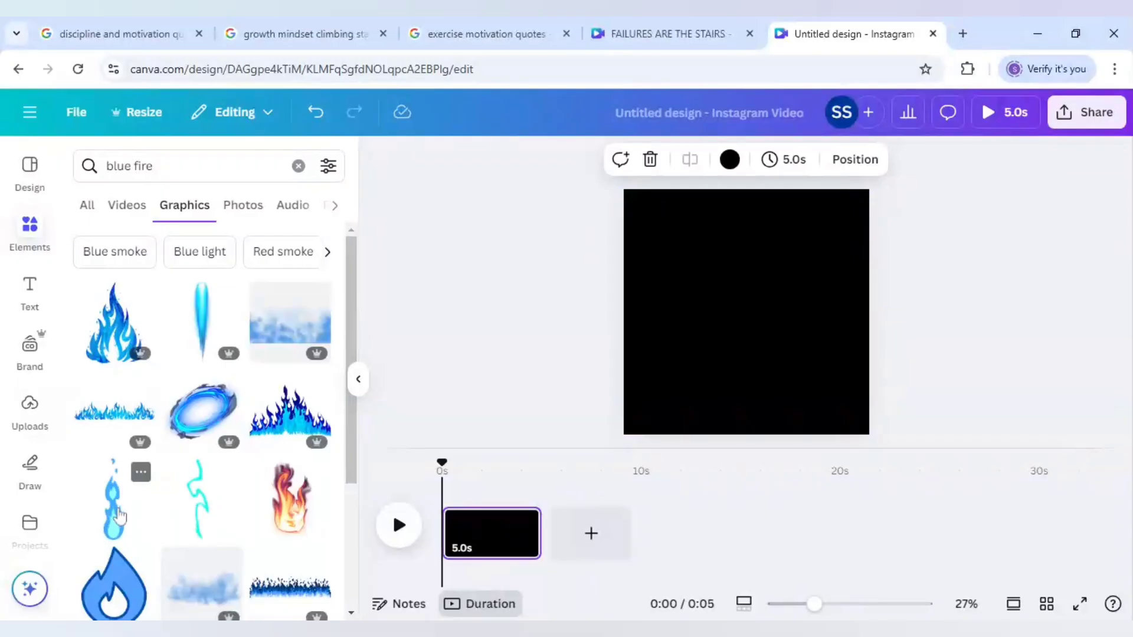
{"action": "left_click", "coordinate": [120, 516]}
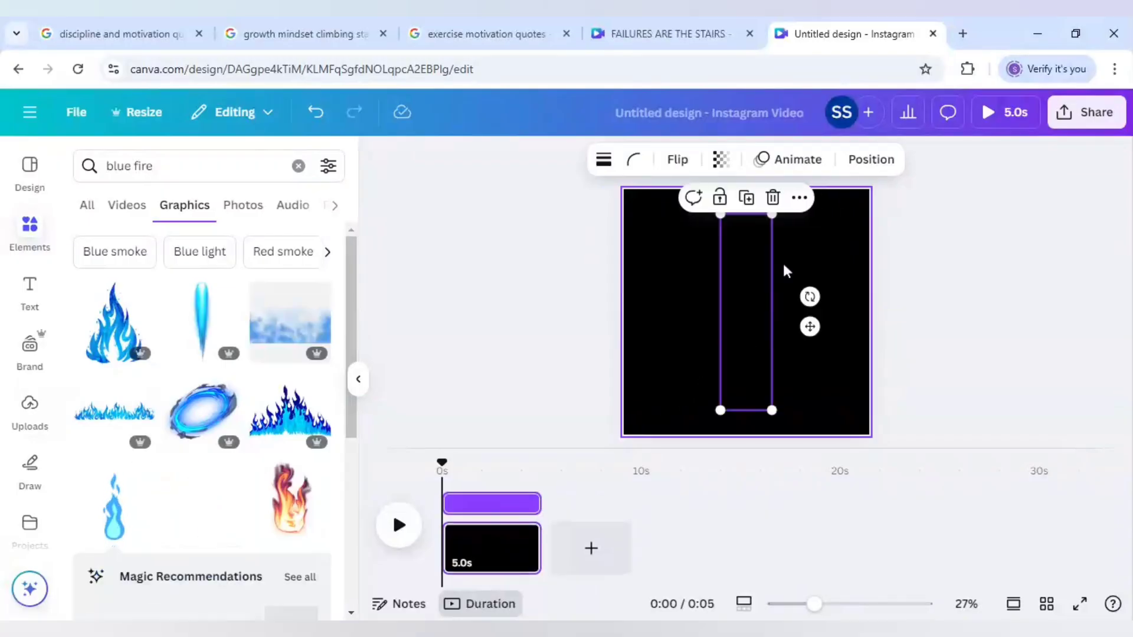
{"action": "left_click_drag", "start_coordinate": [772, 214], "coordinate": [679, 349]}
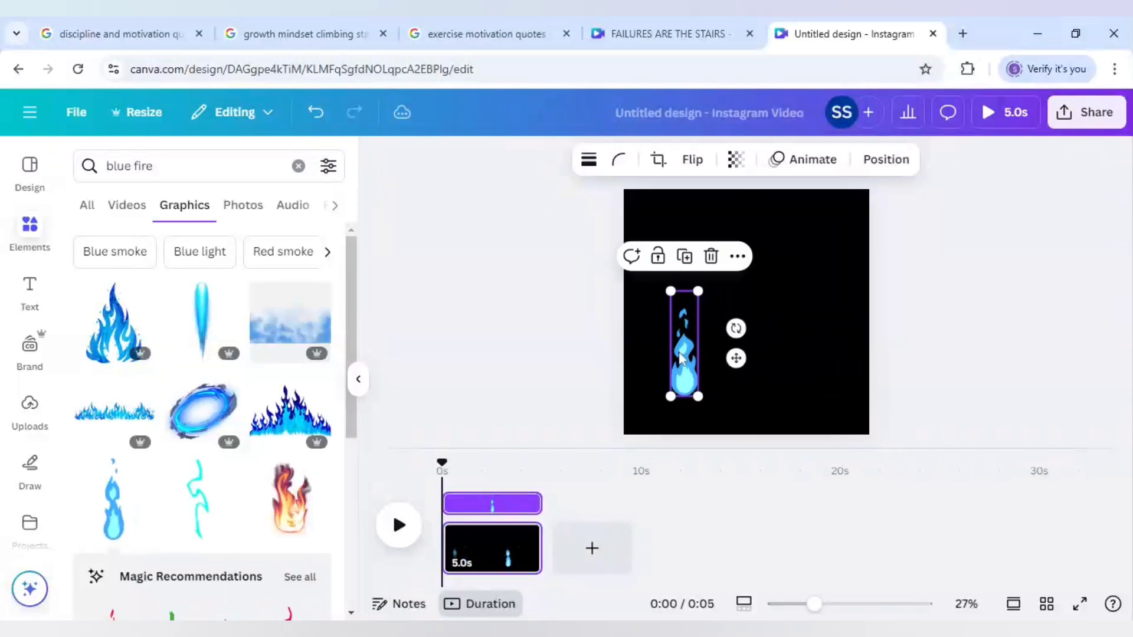
- Add a subheading reading "MOTIVATION" and place it directly below the blue flame
{"action": "left_click", "coordinate": [36, 295]}
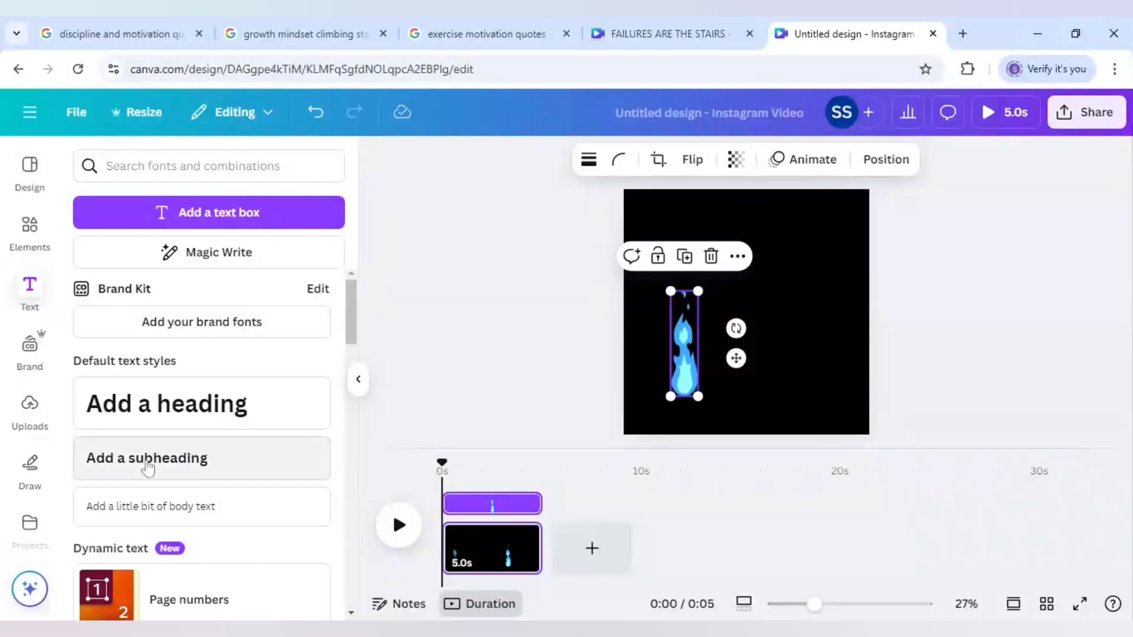
{"action": "left_click", "coordinate": [147, 466]}
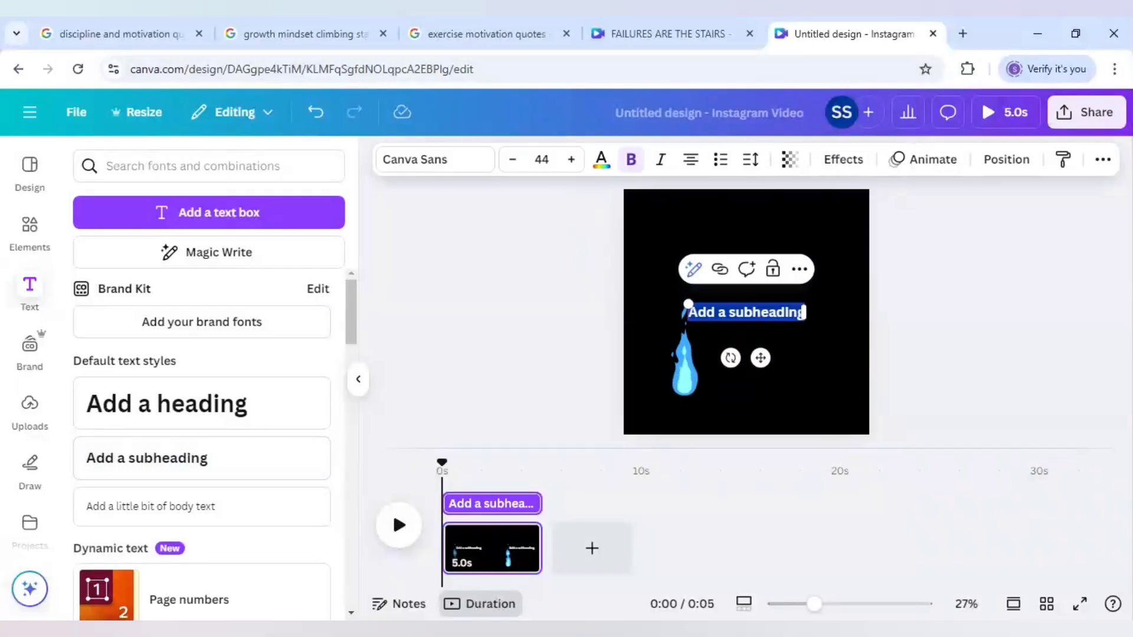
{"action": "type", "text": "M"}
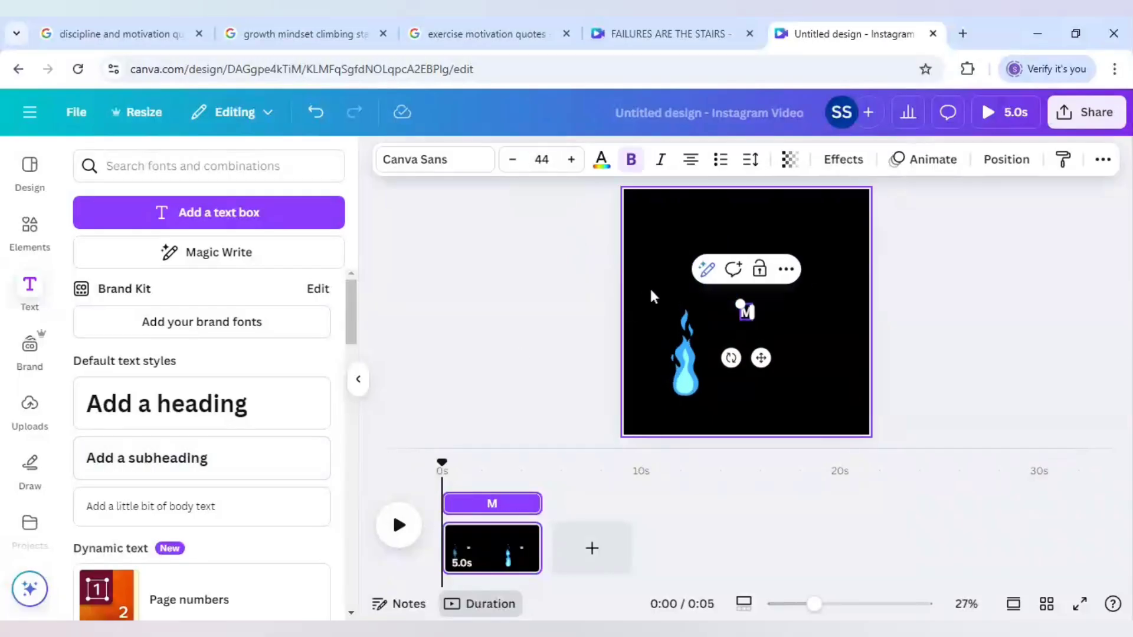
{"action": "type", "text": "OTIVATI"}
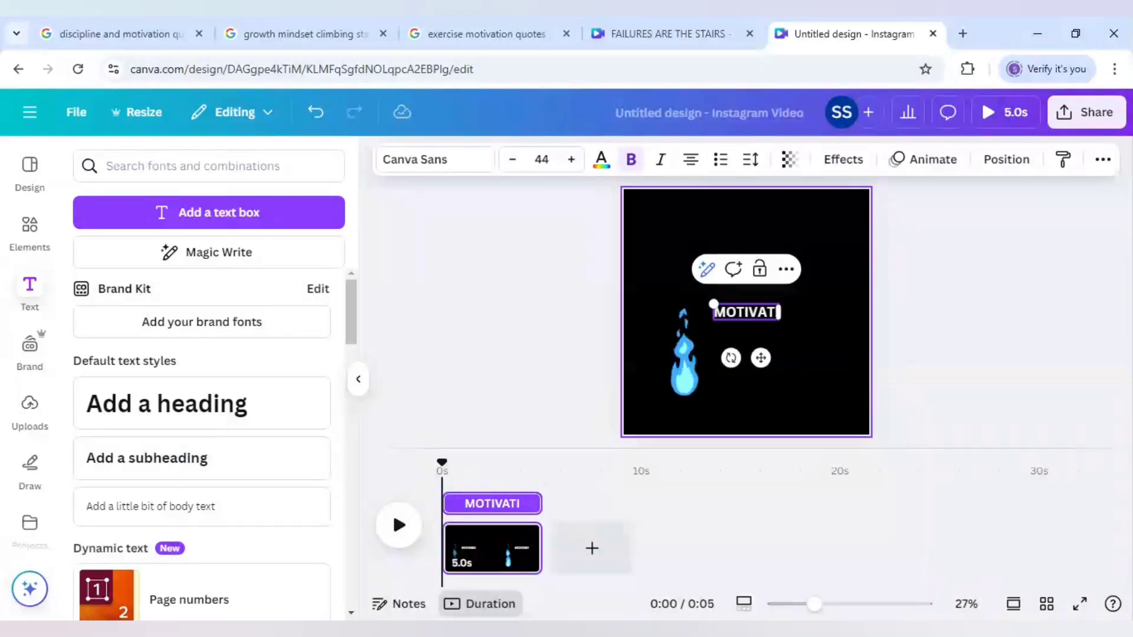
{"action": "type", "text": "ON"}
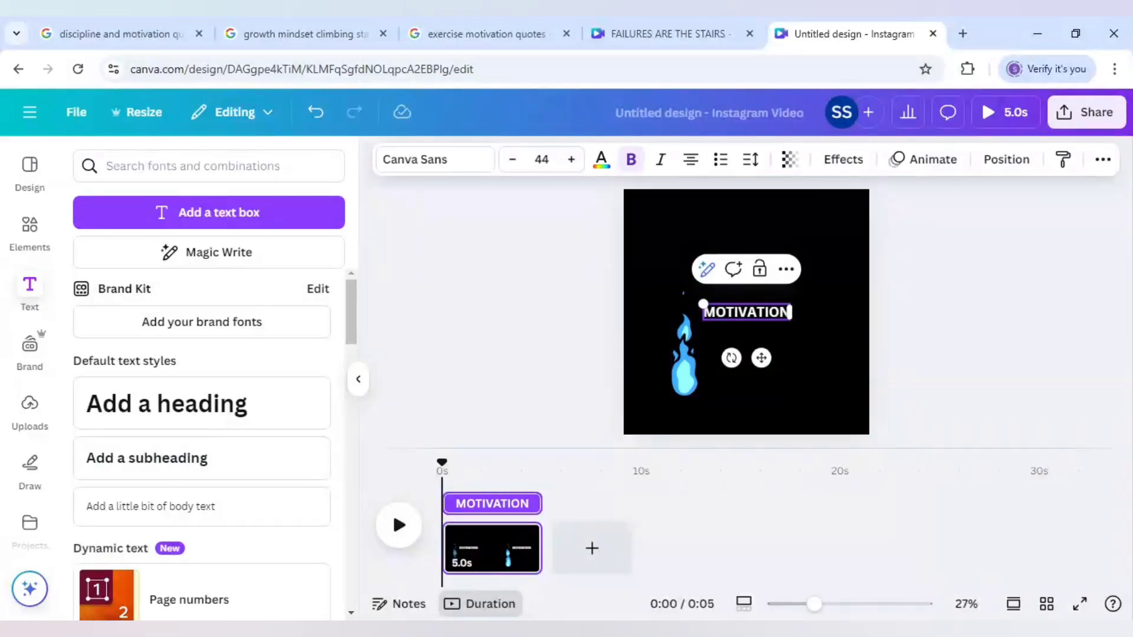
{"action": "left_click_drag", "start_coordinate": [761, 358], "coordinate": [702, 472]}
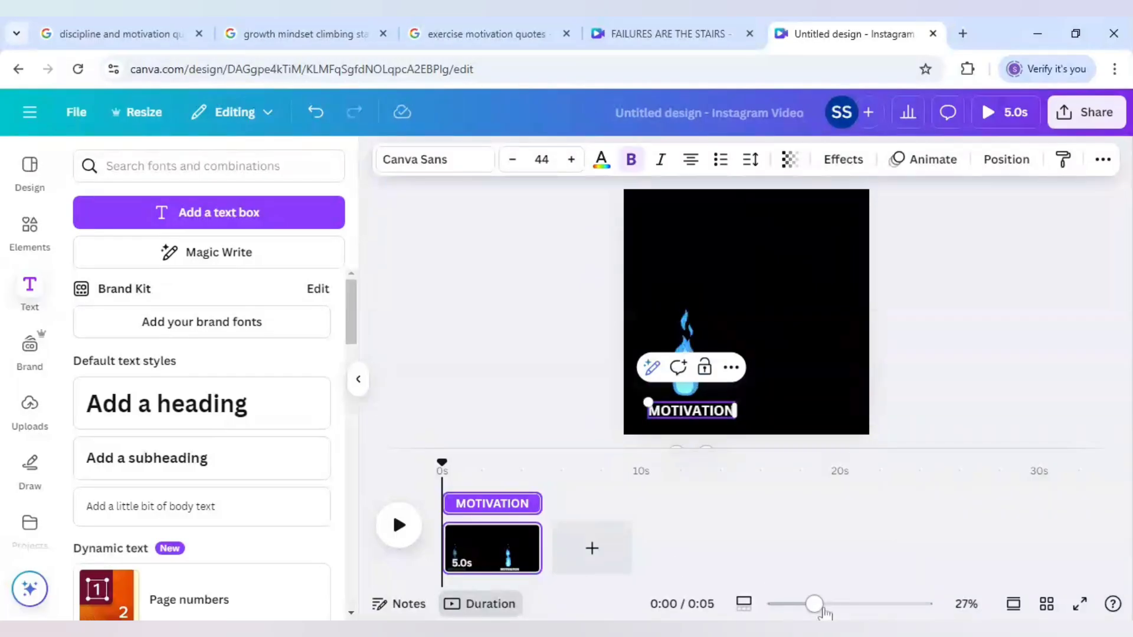
- Set the font size of the "MOTIVATION" text to 36
{"action": "left_click_drag", "start_coordinate": [813, 605], "coordinate": [809, 606]}
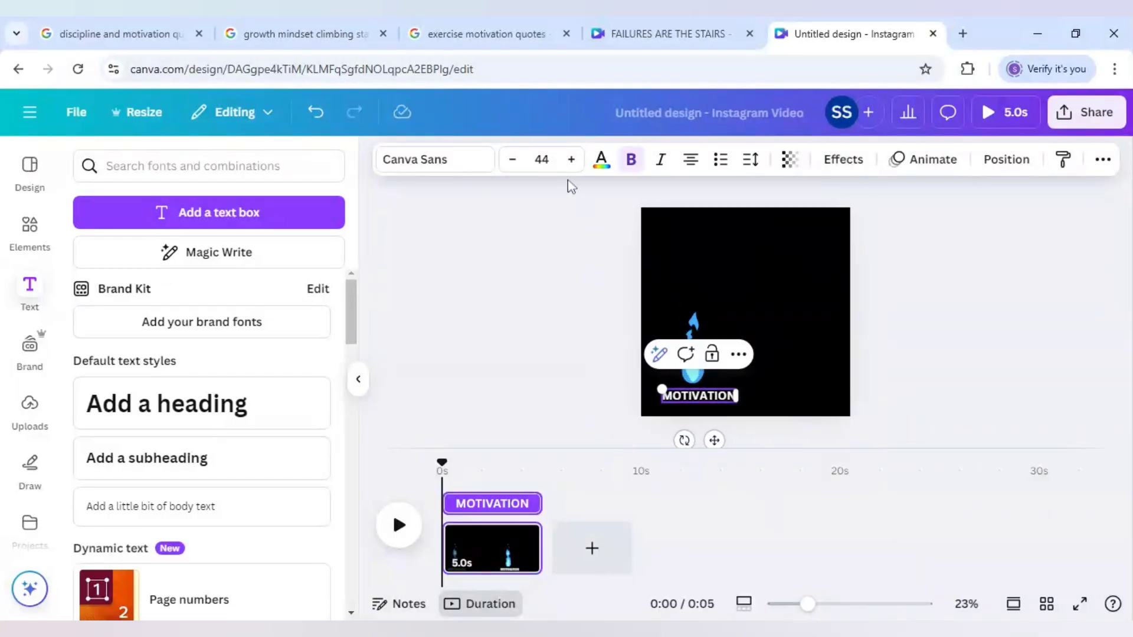
{"action": "left_click", "coordinate": [541, 159]}
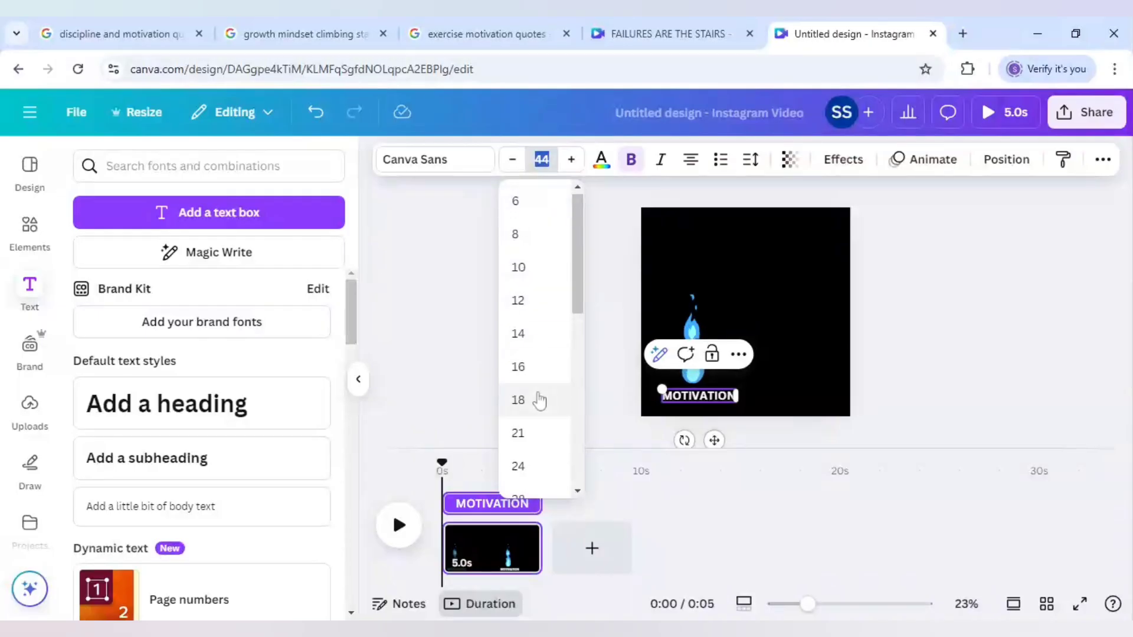
{"action": "scroll", "coordinate": [540, 413], "scroll_direction": "down", "scroll_amount": 1}
{"action": "left_click", "coordinate": [533, 484]}
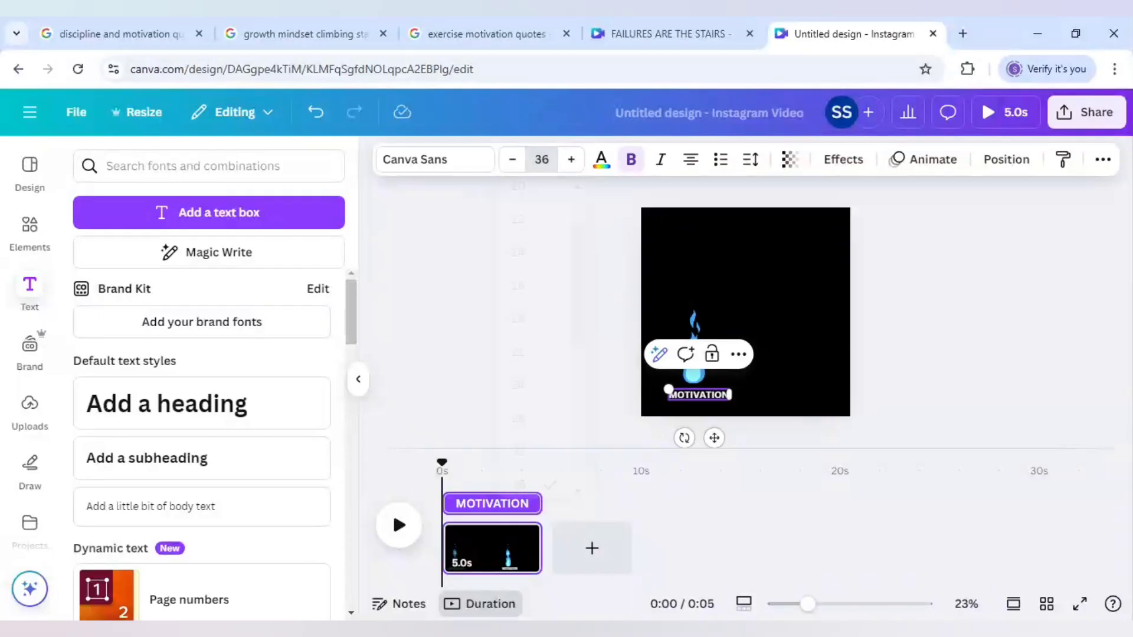
- Centre the "MOTIVATION" label directly beneath the blue flame
{"action": "left_click_drag", "start_coordinate": [712, 438], "coordinate": [715, 433]}
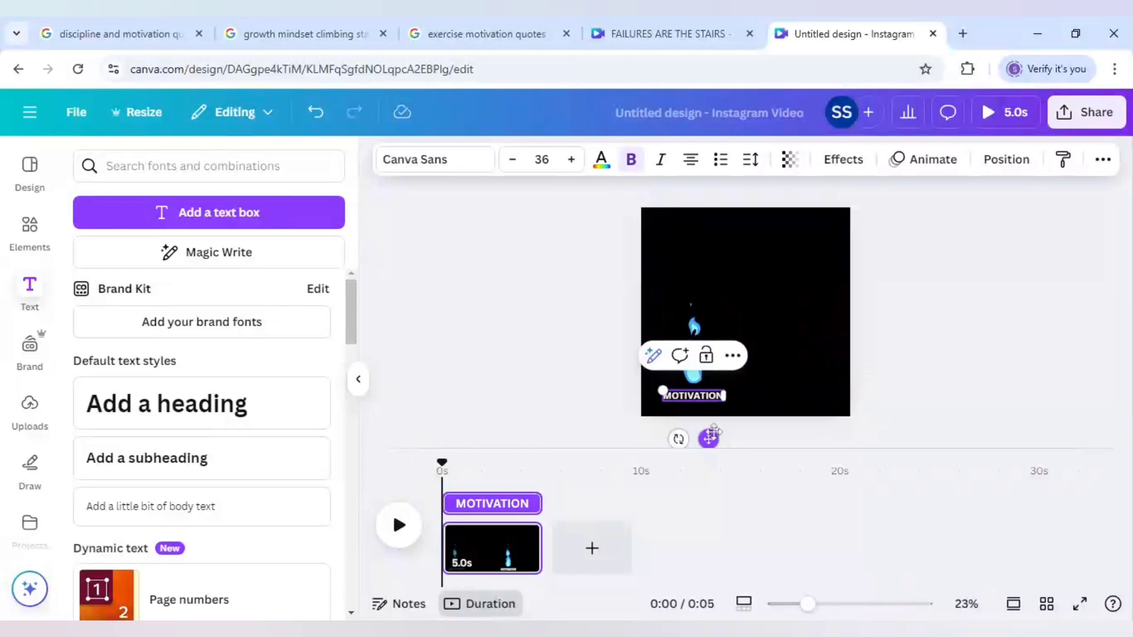
{"action": "left_click", "coordinate": [739, 382]}
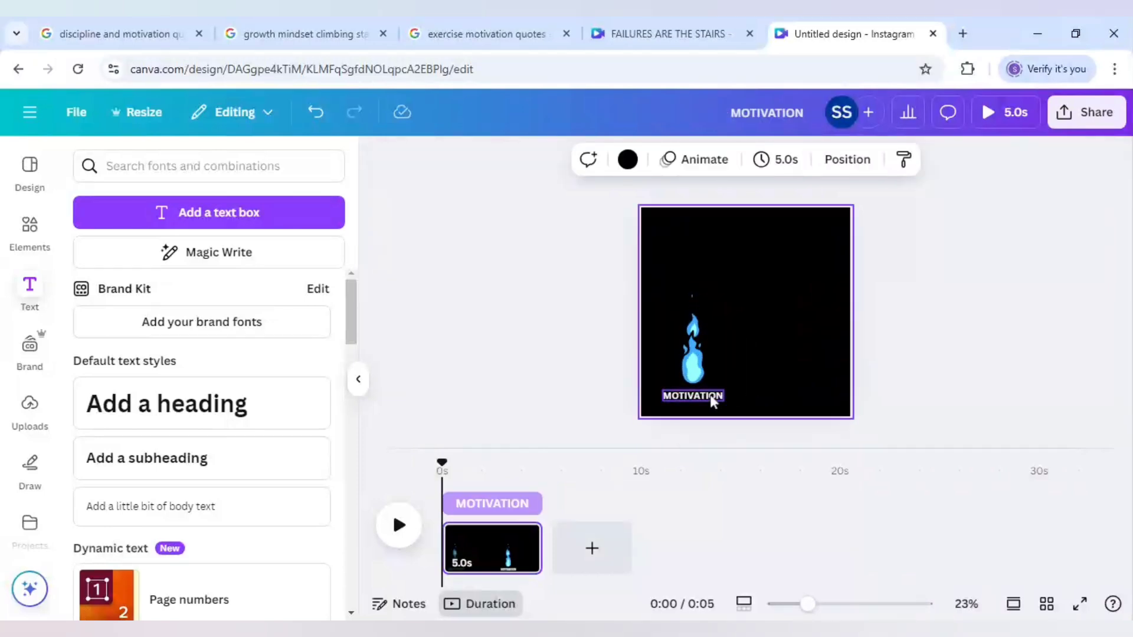
- Duplicate the "MOTIVATION" label, place the copy level with it on the right side of the page and change its text to "DISCIPLINE"
{"action": "left_click", "coordinate": [713, 400]}
{"action": "left_click", "coordinate": [707, 356]}
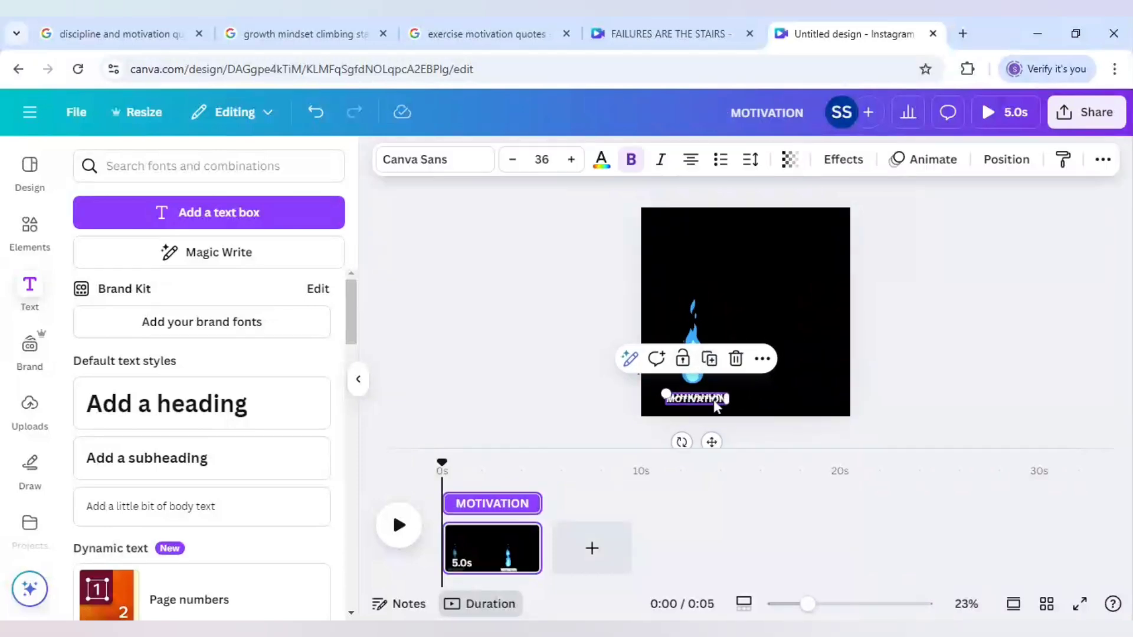
{"action": "left_click_drag", "start_coordinate": [766, 397], "coordinate": [812, 398]}
{"action": "double_click", "coordinate": [812, 397]}
{"action": "type", "text": "D"}
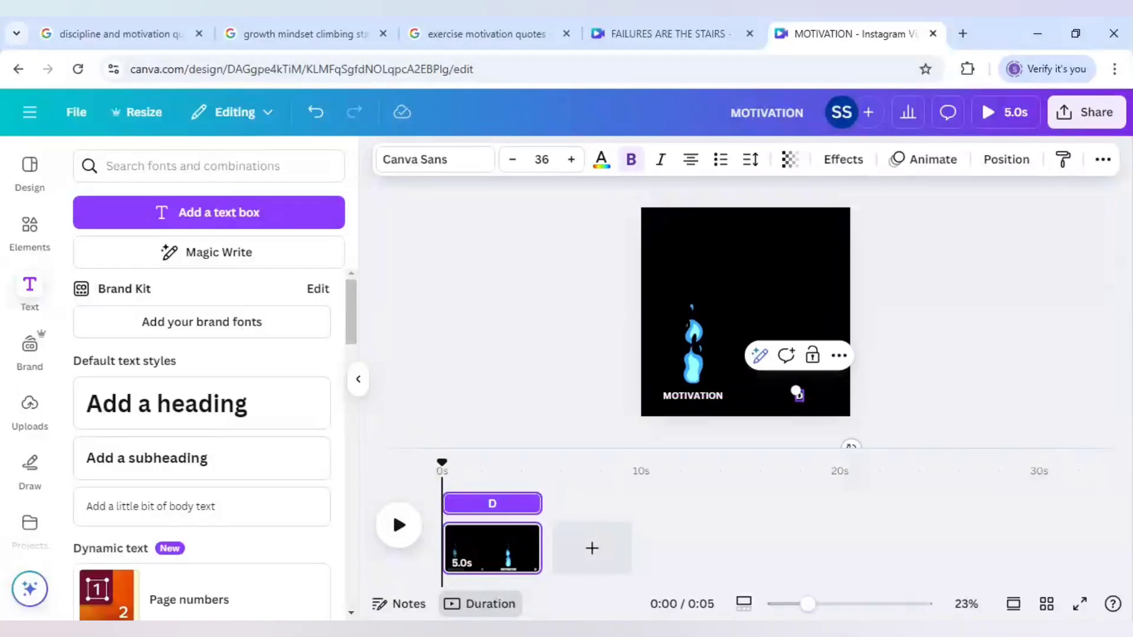
{"action": "type", "text": "ISCIPLINE"}
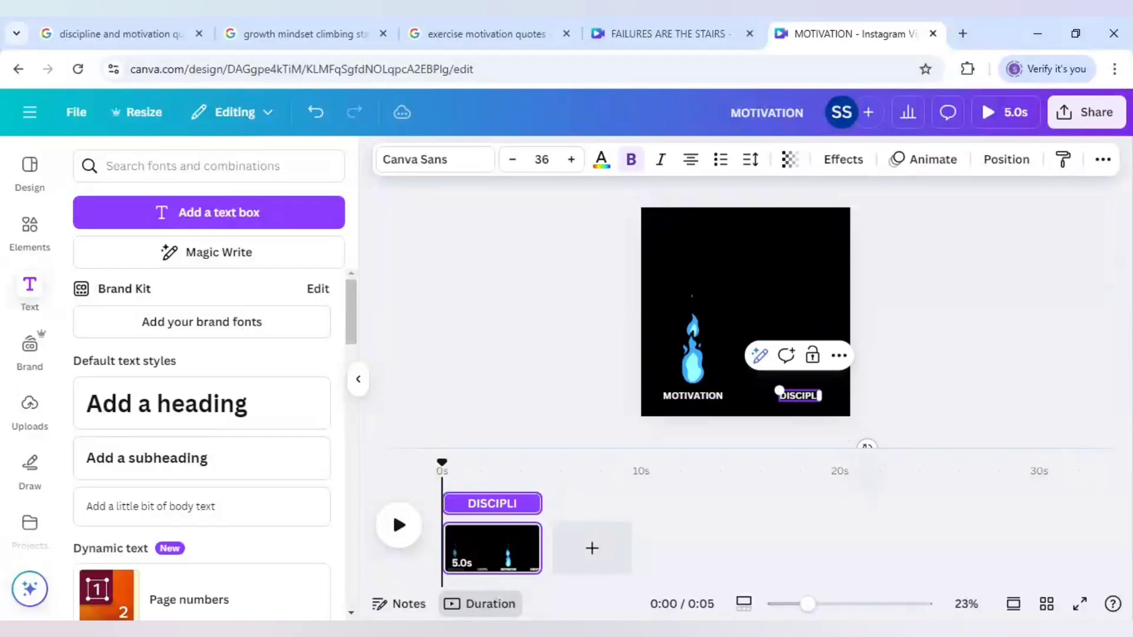
{"action": "left_click", "coordinate": [897, 406]}
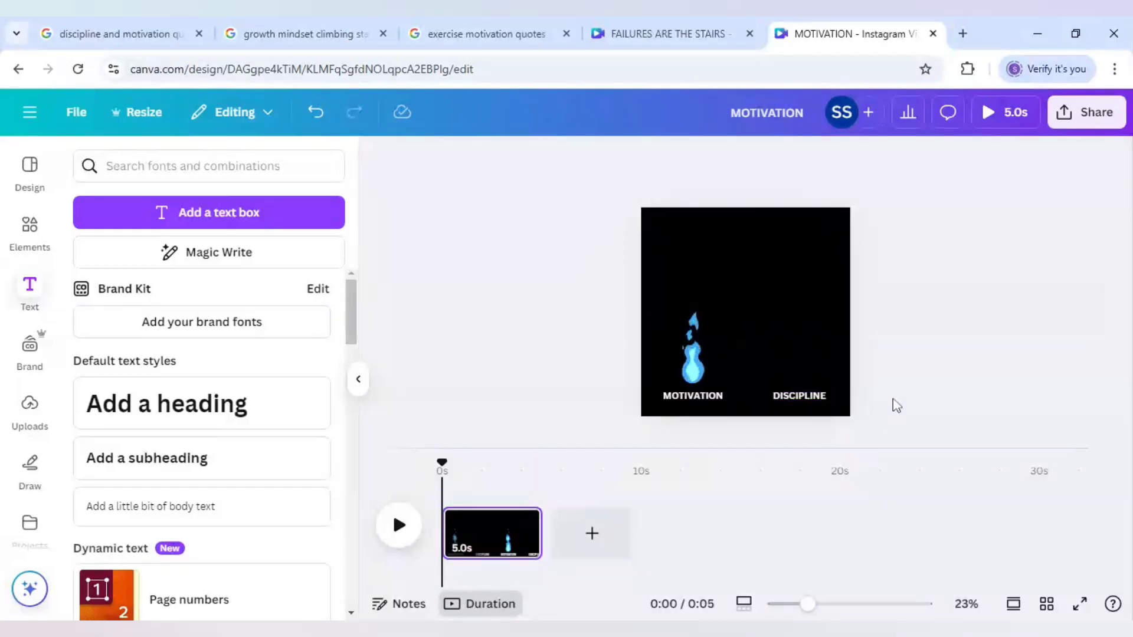
- Duplicate the blue flame and place the copy directly above the "DISCIPLINE" label
{"action": "left_click", "coordinate": [703, 364]}
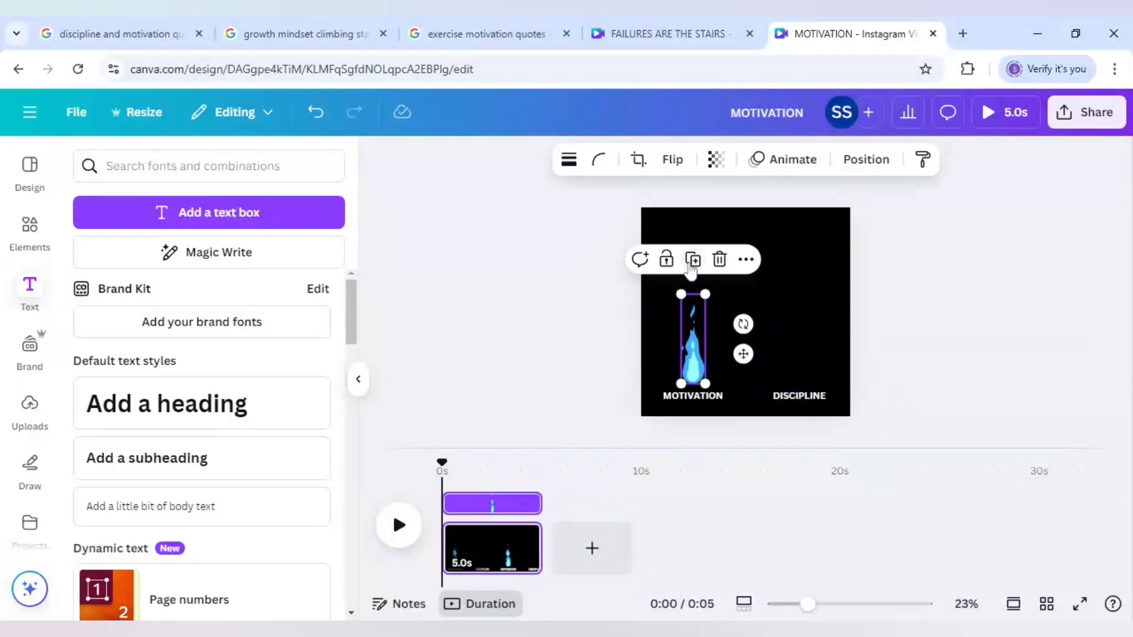
{"action": "left_click", "coordinate": [693, 259]}
{"action": "left_click_drag", "start_coordinate": [703, 334], "coordinate": [798, 340]}
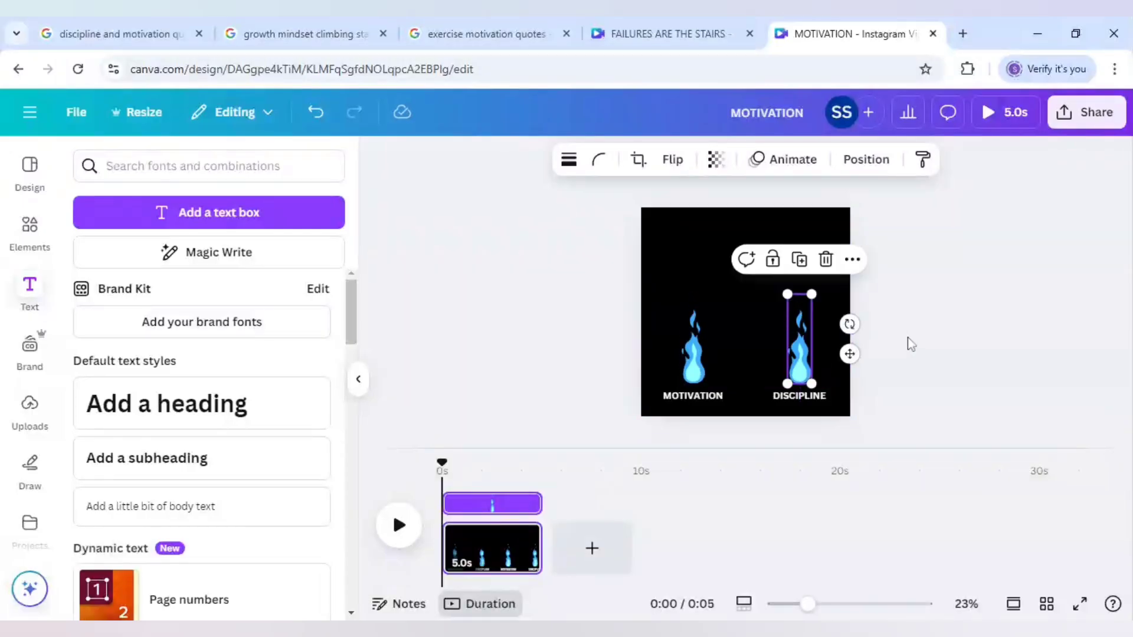
- Shrink both flames together to the same size and re-centre the second flame above the "DISCIPLINE" label
{"action": "left_click", "coordinate": [702, 352]}
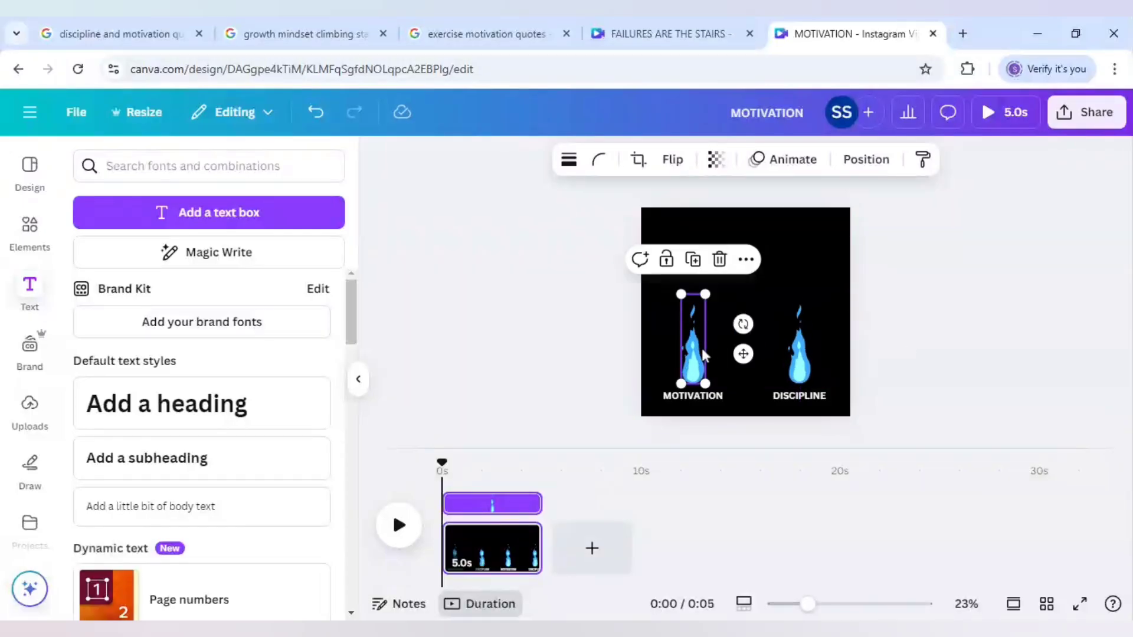
{"action": "left_click", "coordinate": [799, 349], "text": "shift"}
{"action": "left_click_drag", "start_coordinate": [814, 294], "coordinate": [786, 312]}
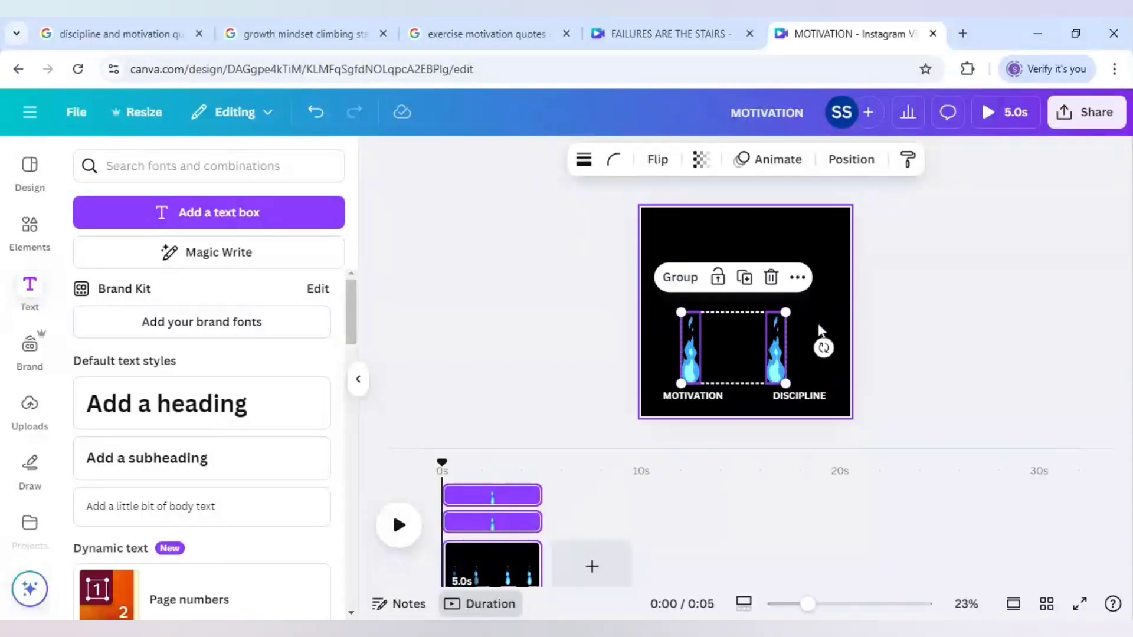
{"action": "left_click", "coordinate": [820, 330]}
{"action": "left_click", "coordinate": [699, 356]}
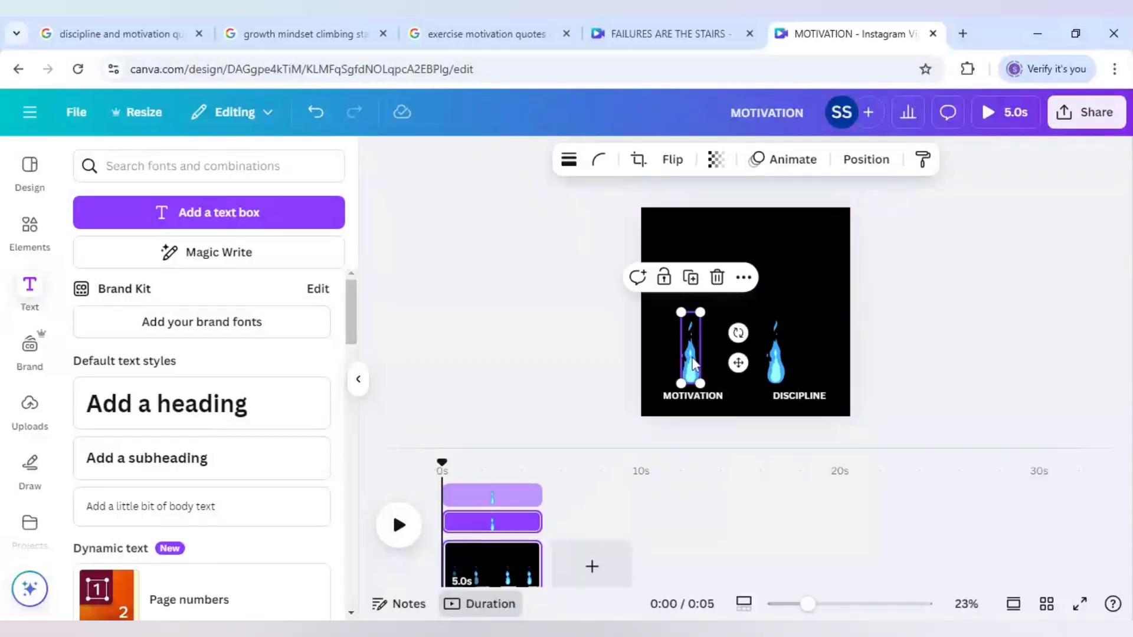
{"action": "left_click", "coordinate": [779, 362]}
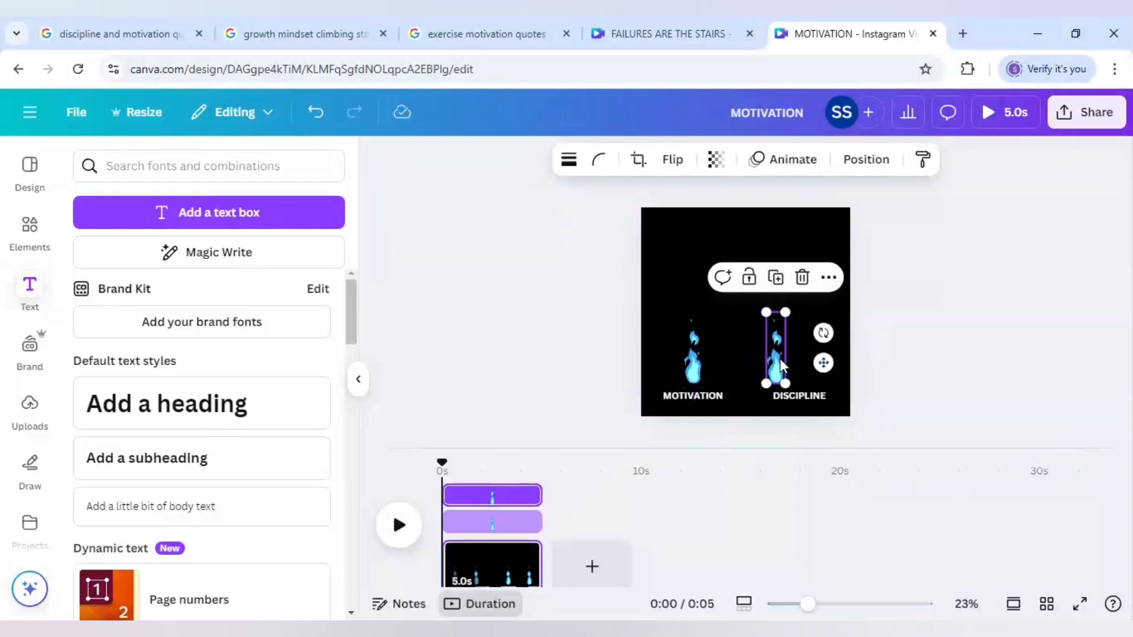
{"action": "left_click_drag", "start_coordinate": [775, 366], "coordinate": [800, 357]}
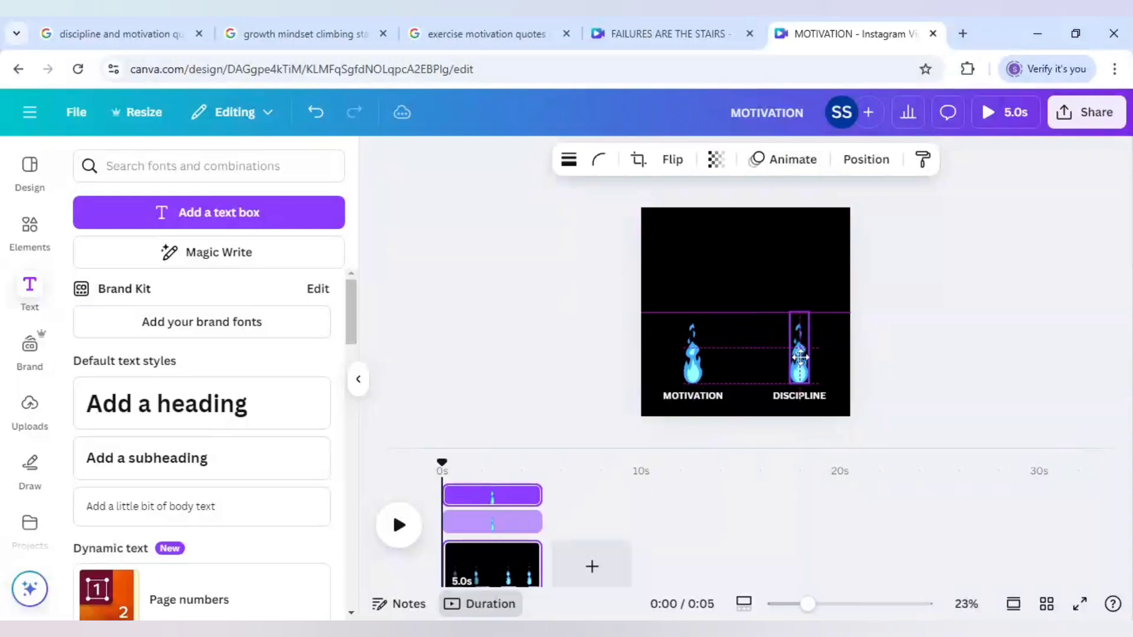
{"action": "left_click", "coordinate": [892, 355]}
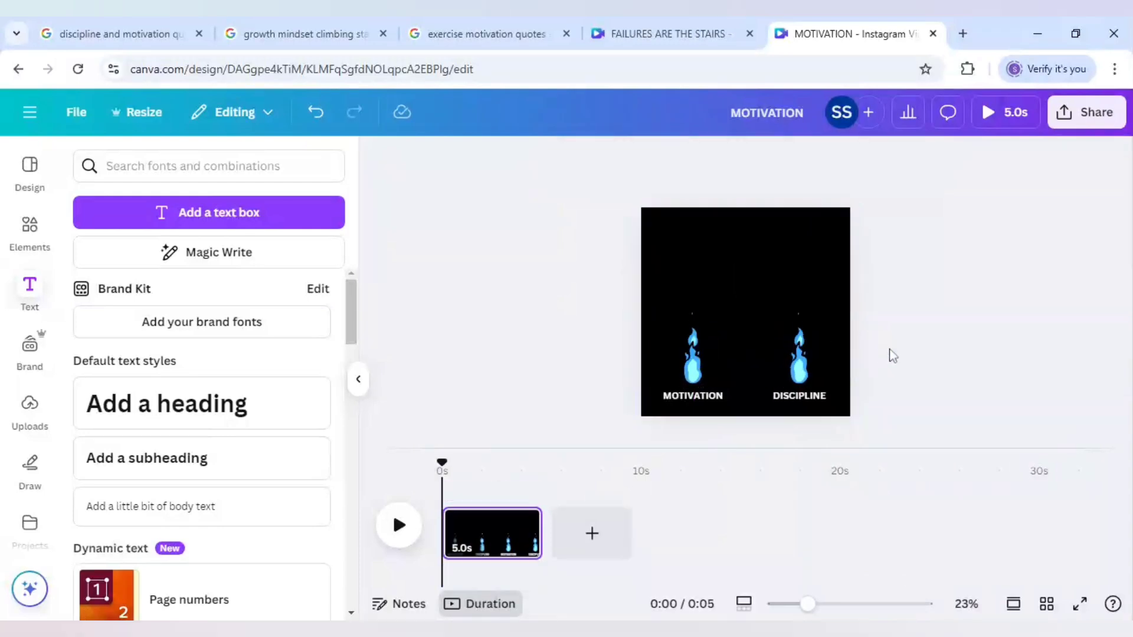
- Consult the Google results for discipline and motivation quotes, then place a duplicate of the "MOTIVATION" label near the top of the design page
{"action": "left_click", "coordinate": [131, 33]}
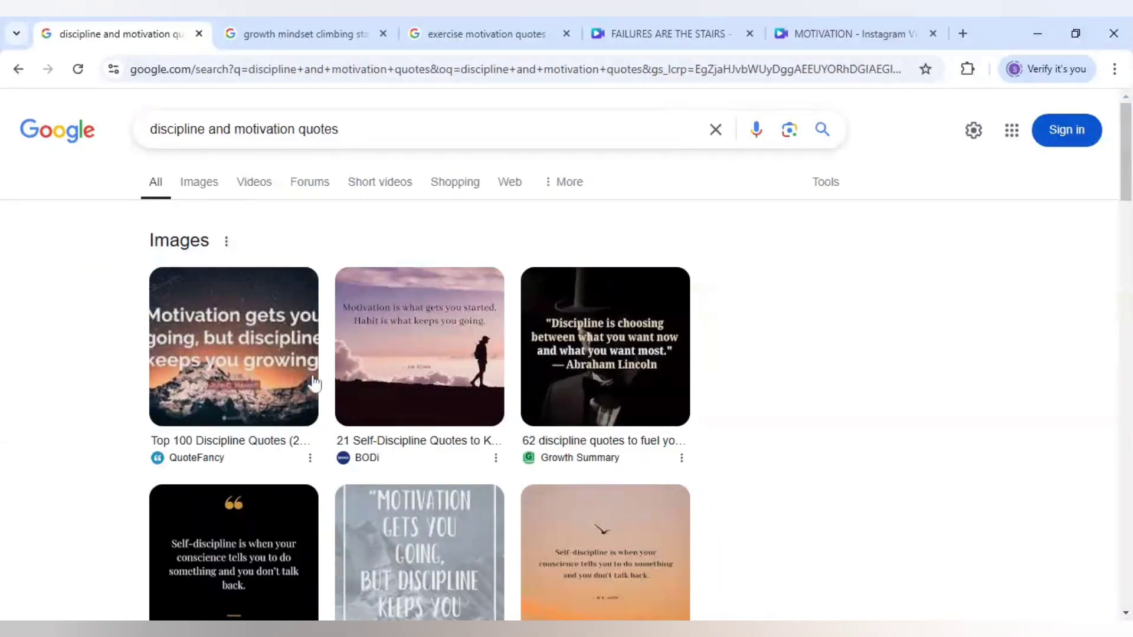
{"action": "left_click", "coordinate": [819, 46]}
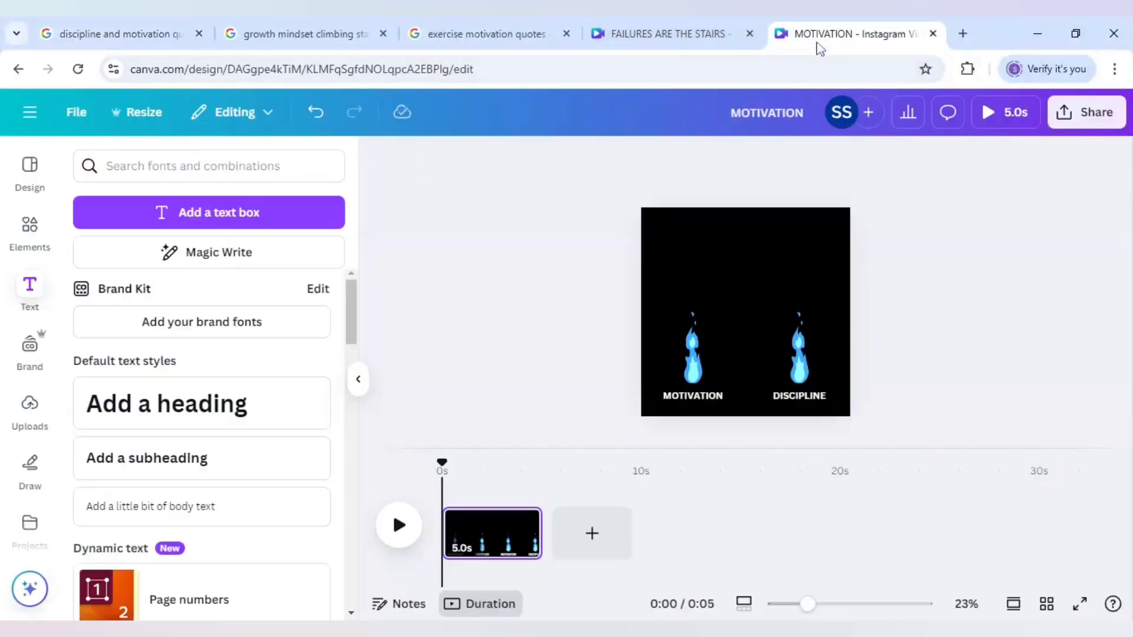
{"action": "left_click", "coordinate": [691, 398]}
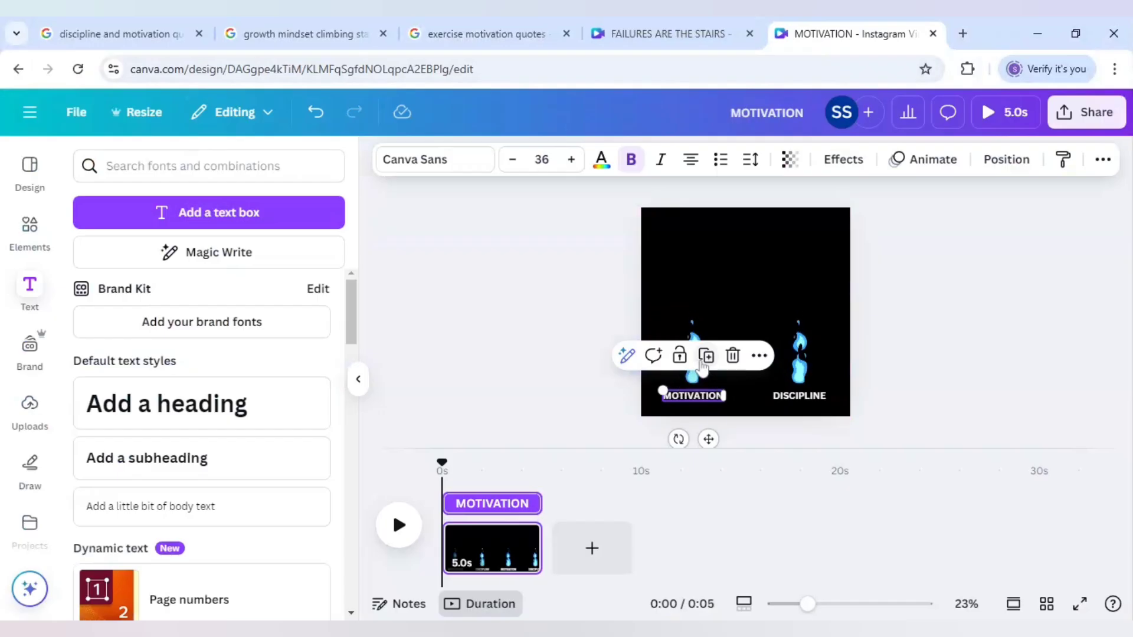
{"action": "left_click", "coordinate": [705, 357]}
{"action": "left_click_drag", "start_coordinate": [711, 298], "coordinate": [710, 247]}
{"action": "key", "text": "Escape"}
- Extend the upper text to "MOTIVATION KEEPS YOU GOING BUT DISCIPLINE KEEPS YOU GROWING", widen it to two lines and centre it near the page top
{"action": "double_click", "coordinate": [712, 244]}
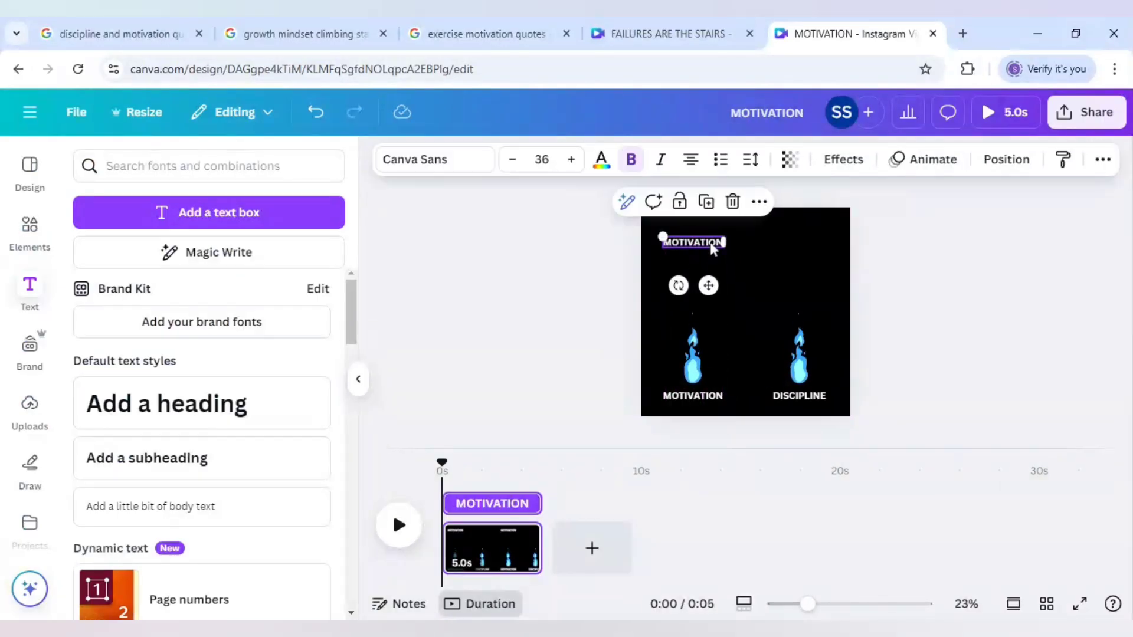
{"action": "left_click", "coordinate": [712, 243]}
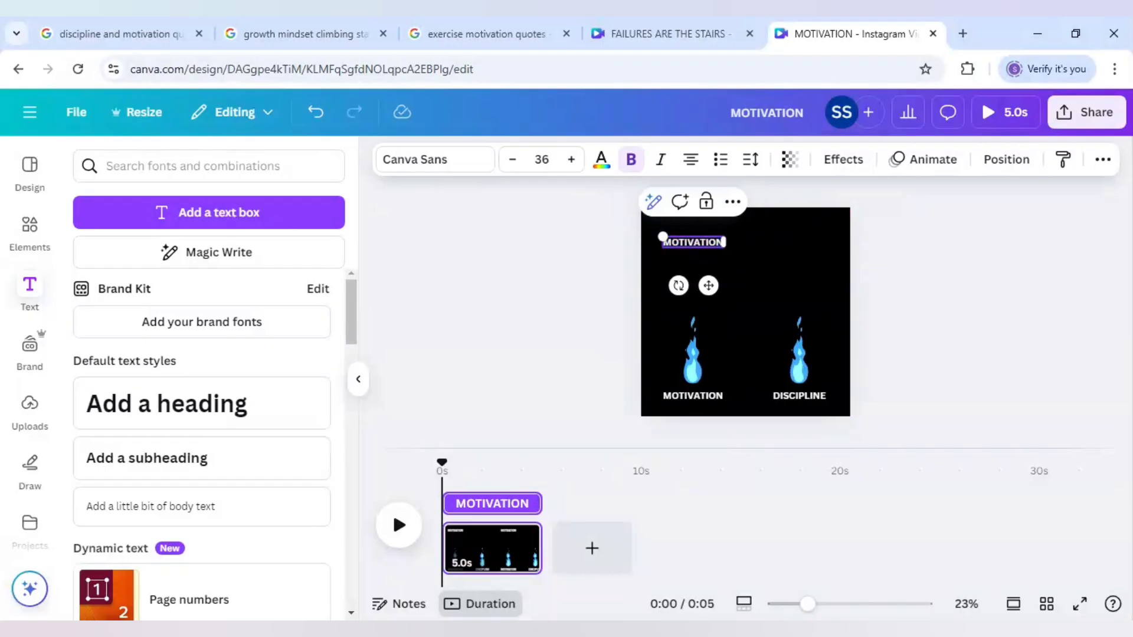
{"action": "type", "text": "KE"}
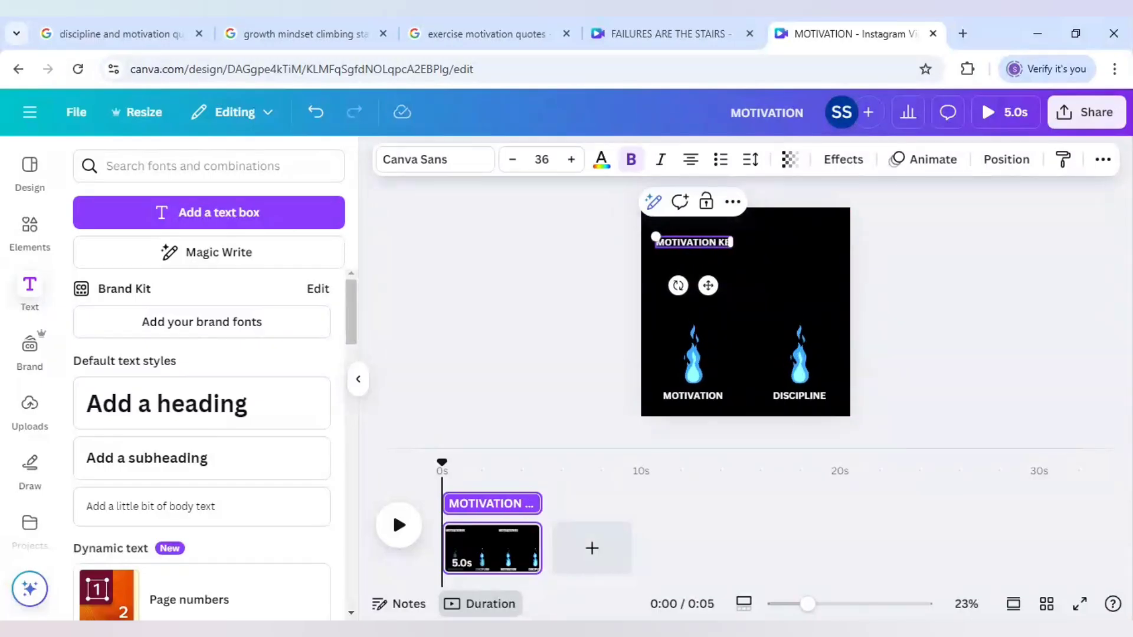
{"action": "type", "text": "EPS YOU GOING"}
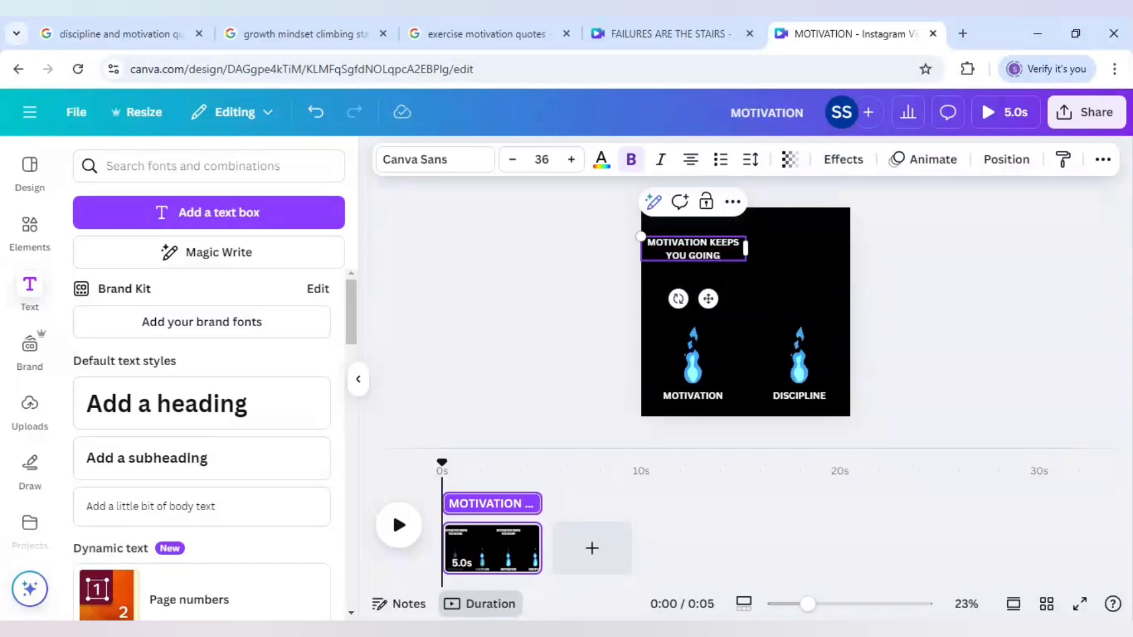
{"action": "key", "text": "Return"}
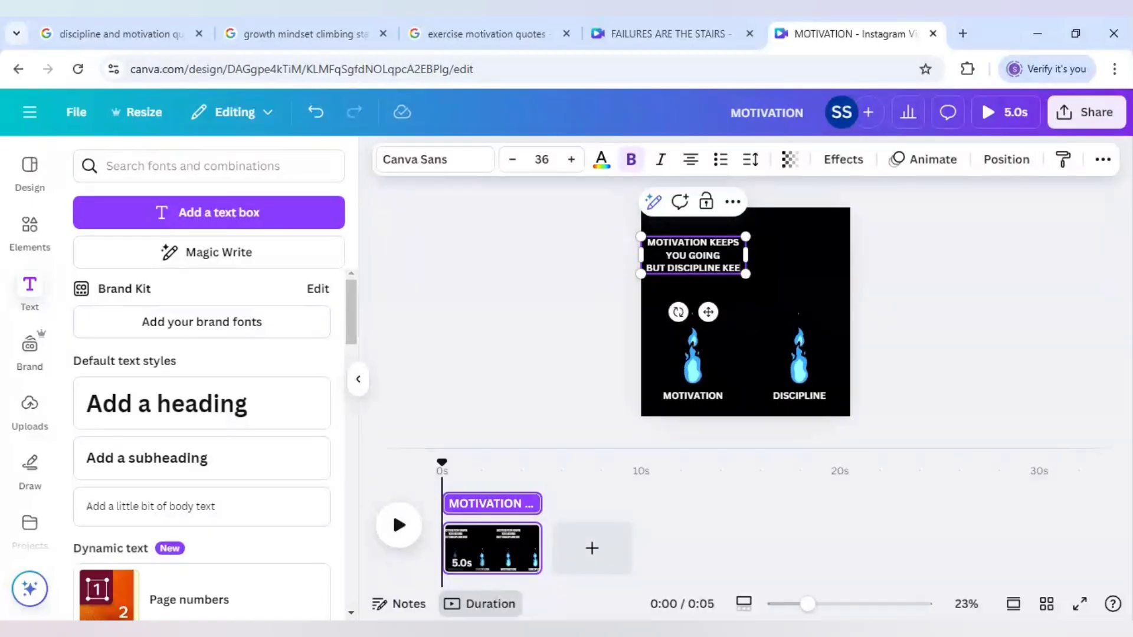
{"action": "type", "text": "S YOU GROWING"}
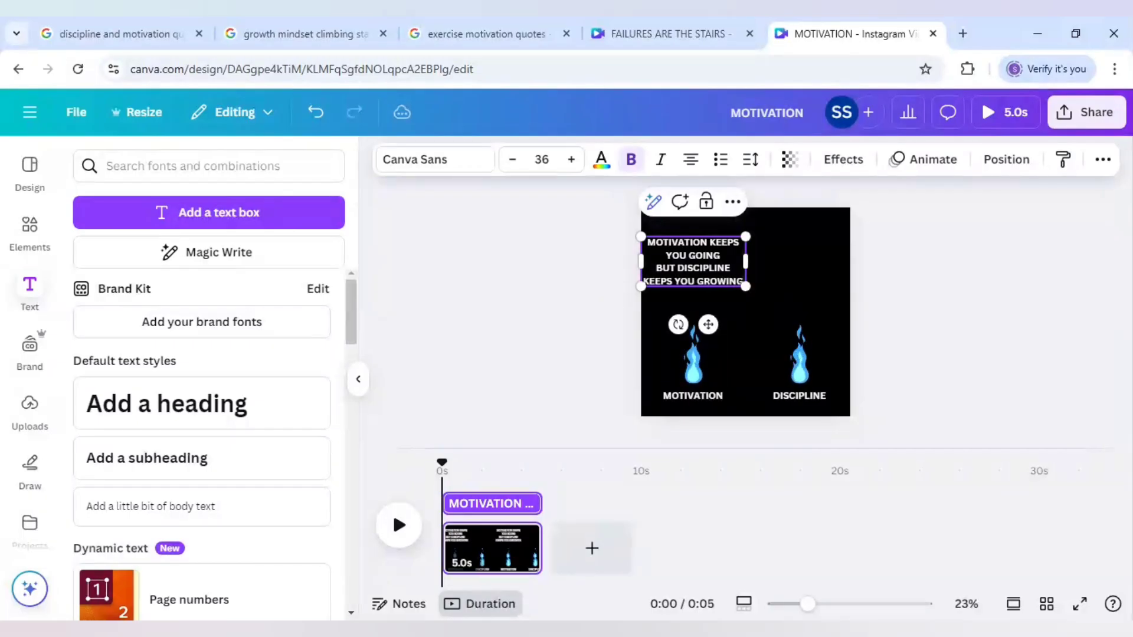
{"action": "left_click_drag", "start_coordinate": [746, 262], "coordinate": [822, 271]}
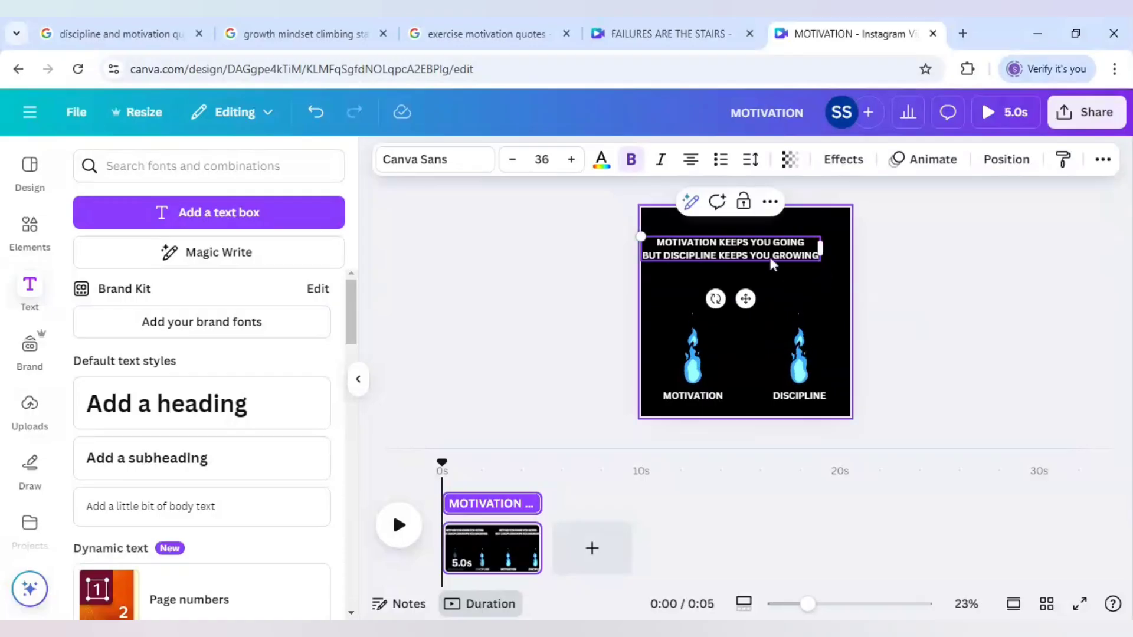
{"action": "left_click_drag", "start_coordinate": [746, 298], "coordinate": [761, 295]}
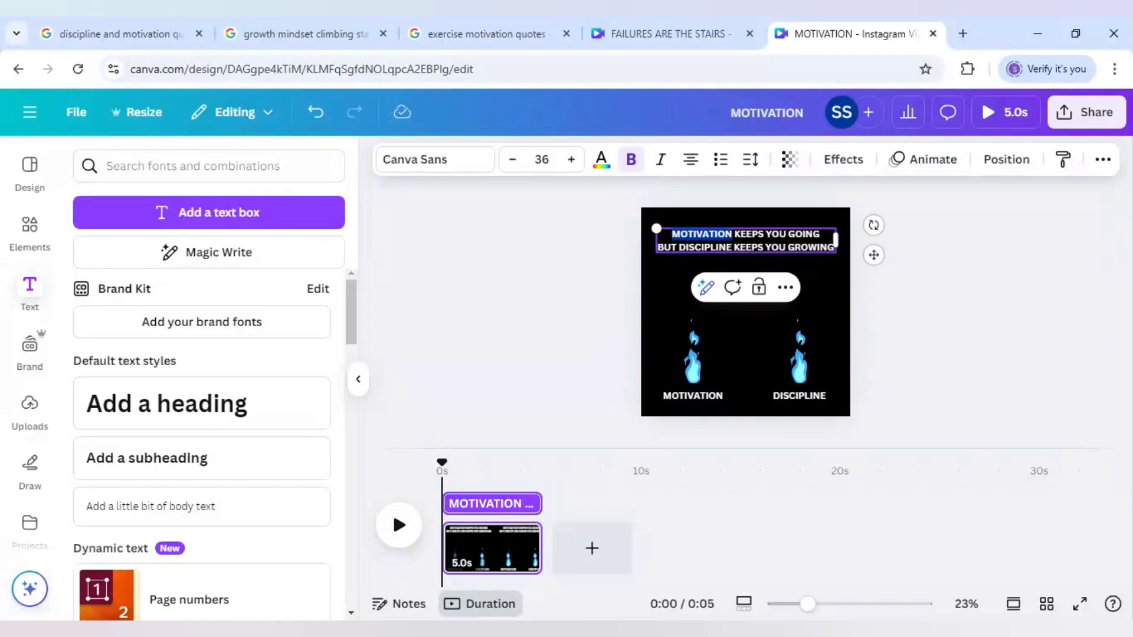
- Colour the words "MOTIVATION" and "DISCIPLINE" in the quote yellow
{"action": "left_click", "coordinate": [602, 159]}
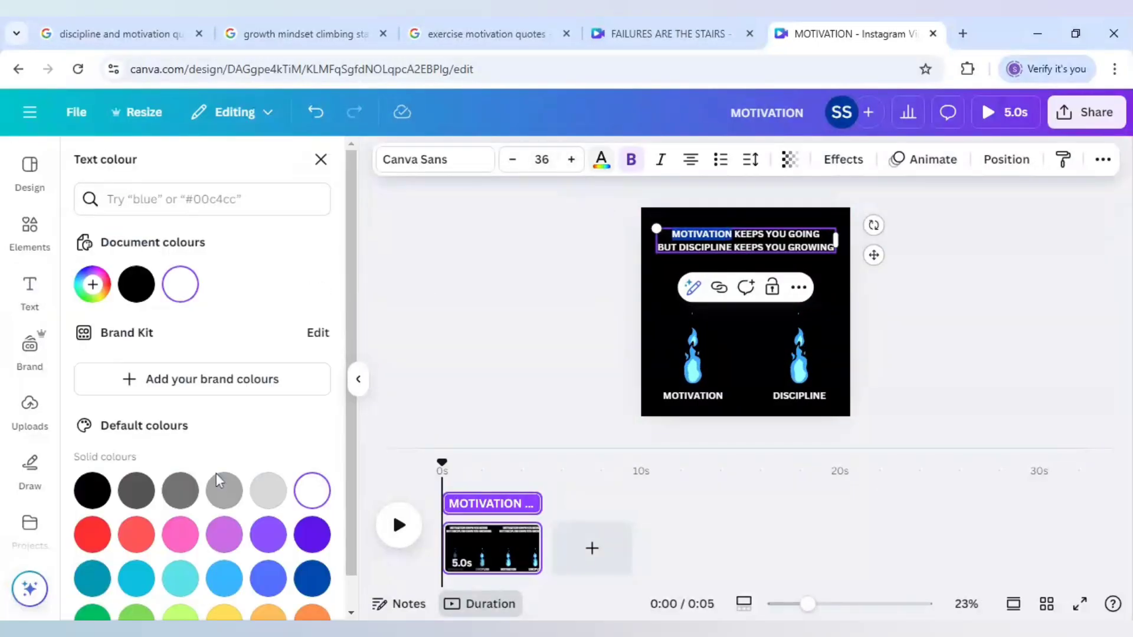
{"action": "left_click", "coordinate": [225, 614]}
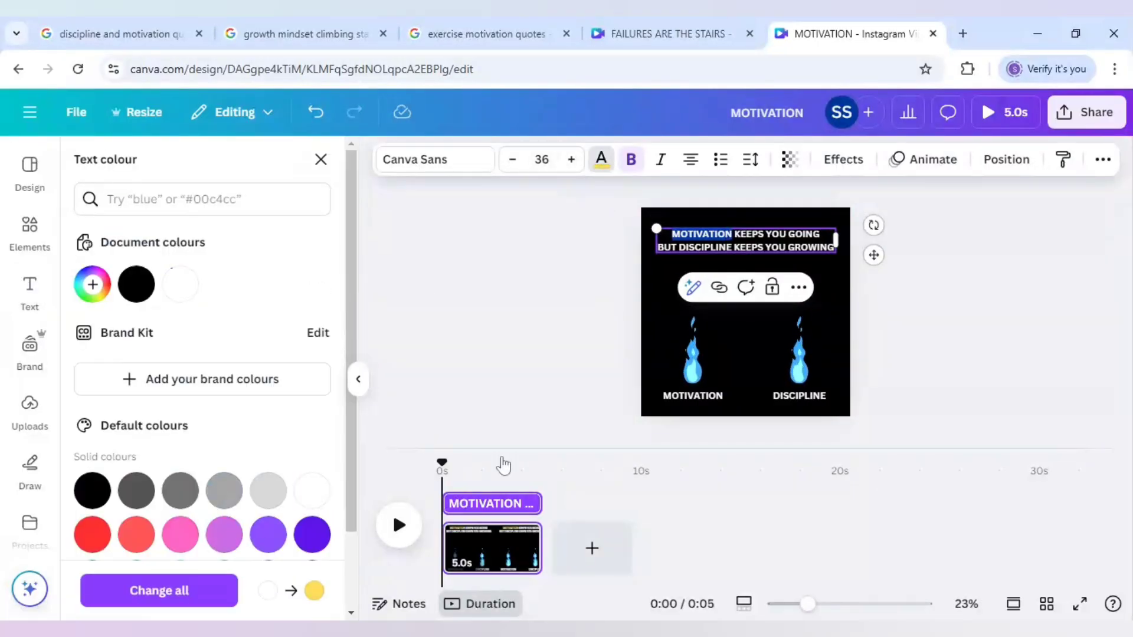
{"action": "left_click", "coordinate": [708, 248]}
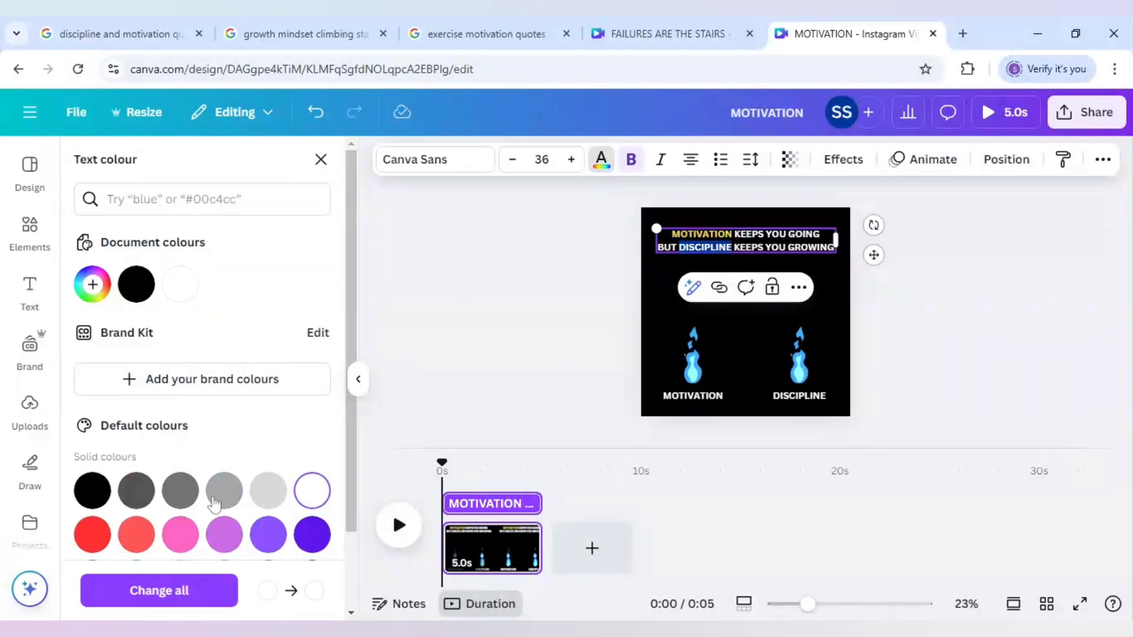
{"action": "scroll", "coordinate": [213, 502], "scroll_direction": "down", "scroll_amount": 2}
{"action": "left_click", "coordinate": [224, 539]}
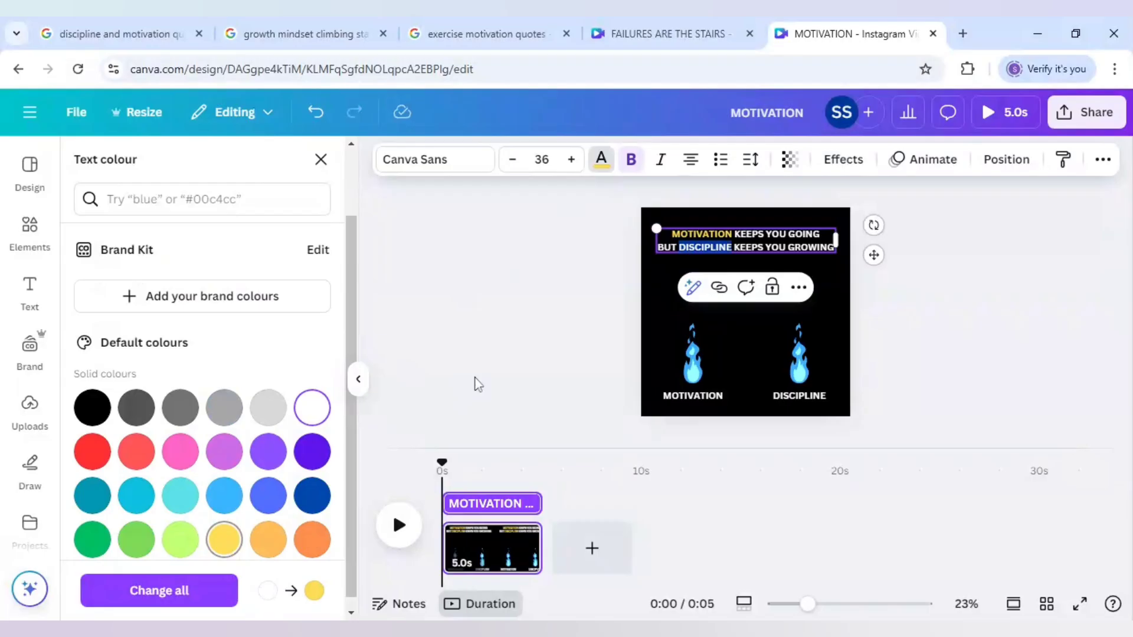
{"action": "left_click", "coordinate": [515, 363]}
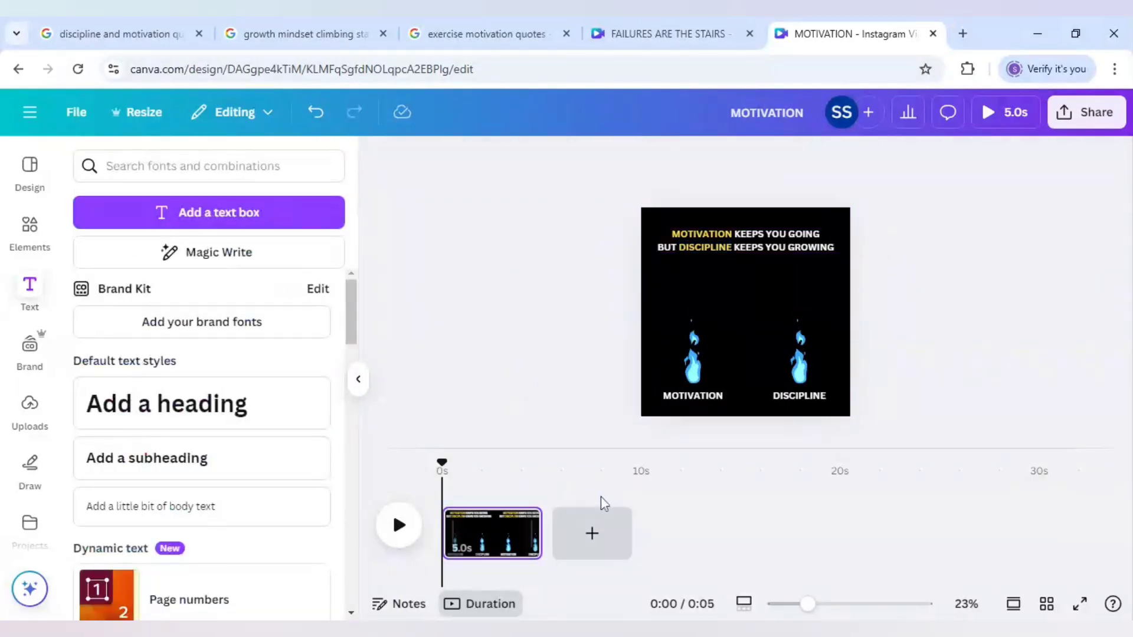
- Duplicate the page and slightly enlarge the flame above "DISCIPLINE" on the second page
{"action": "left_click", "coordinate": [525, 523]}
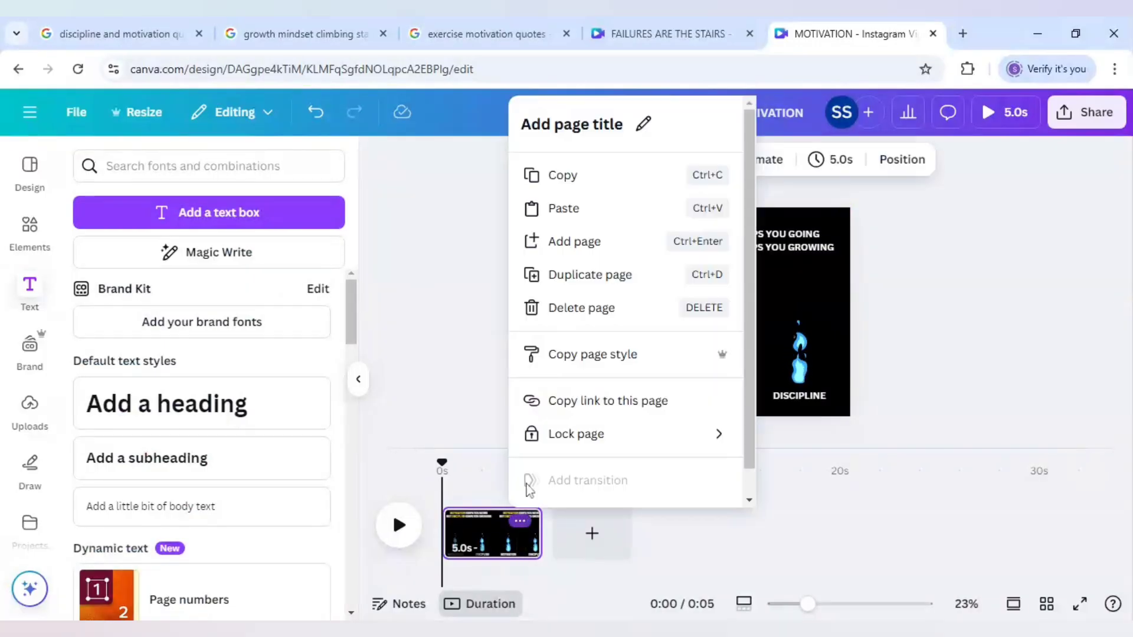
{"action": "left_click", "coordinate": [570, 274]}
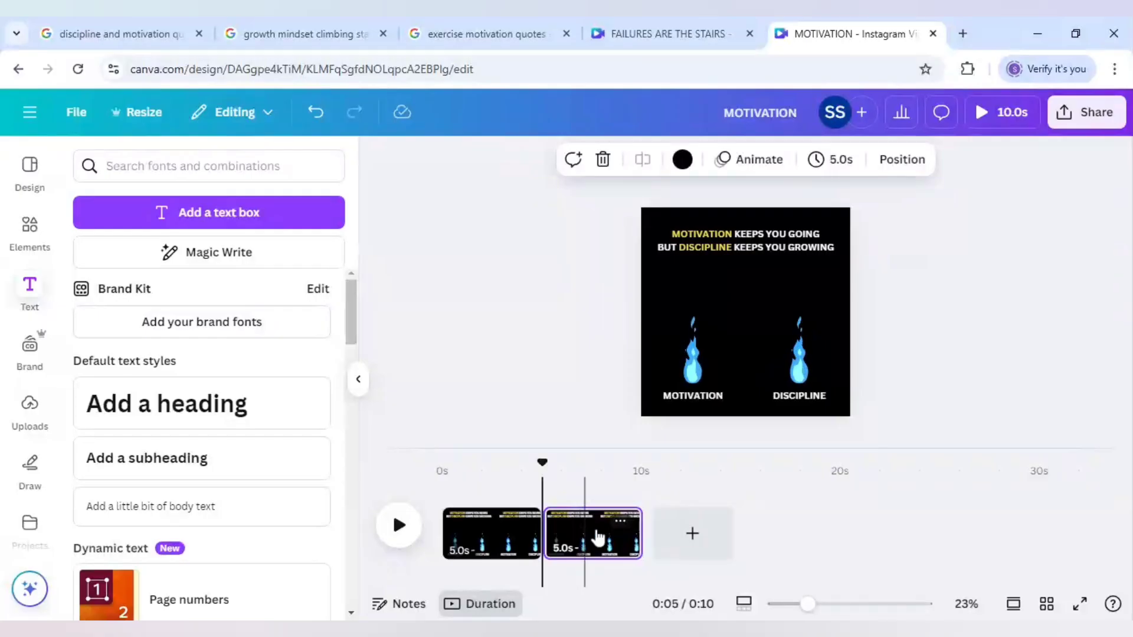
{"action": "left_click", "coordinate": [585, 544]}
{"action": "left_click", "coordinate": [798, 368]}
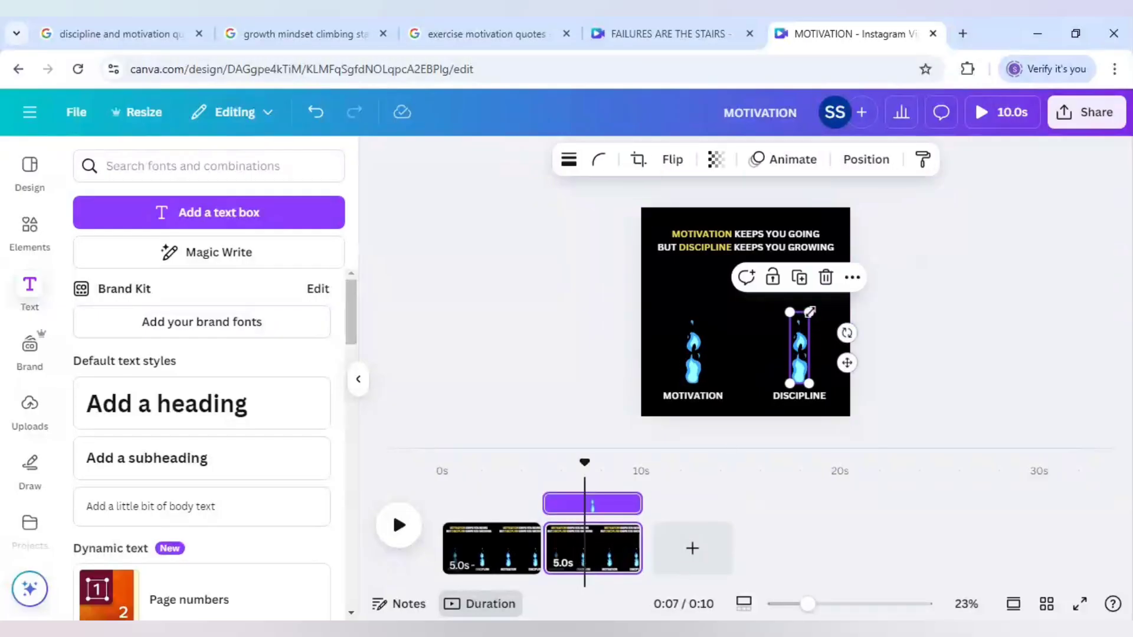
{"action": "mouse_move", "coordinate": [823, 302]}
{"action": "left_mouse_down"}
{"action": "mouse_move", "coordinate": [842, 284]}
{"action": "mouse_move", "coordinate": [833, 301]}
{"action": "left_mouse_up"}
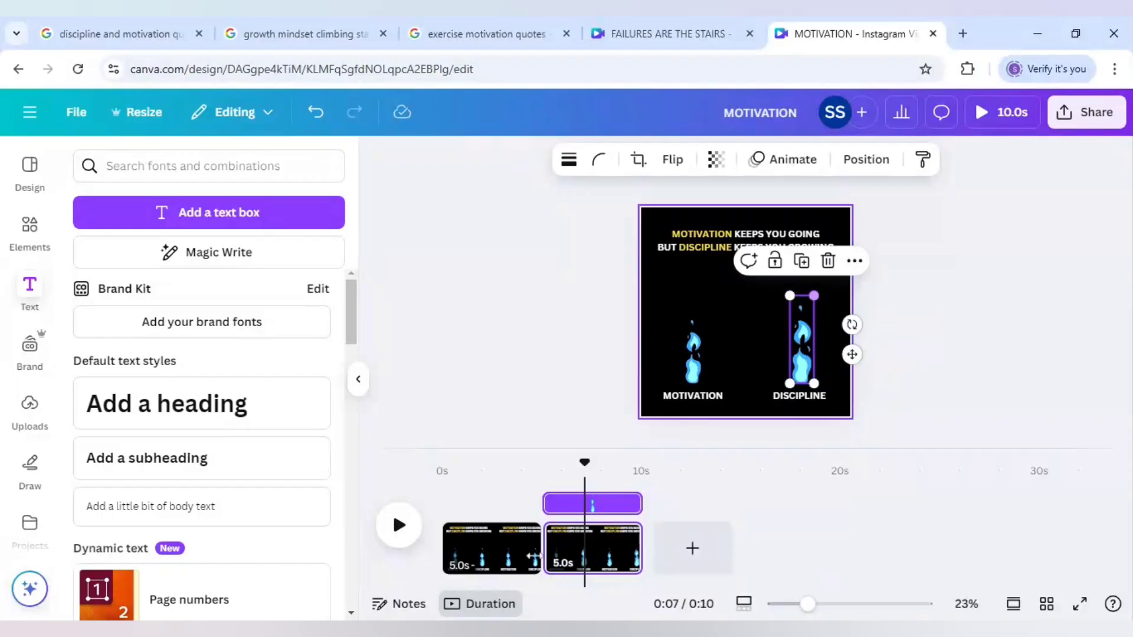
- Duplicate the second page and enlarge the flame above "DISCIPLINE" on the third page until it reaches the quote
{"action": "left_click", "coordinate": [625, 538]}
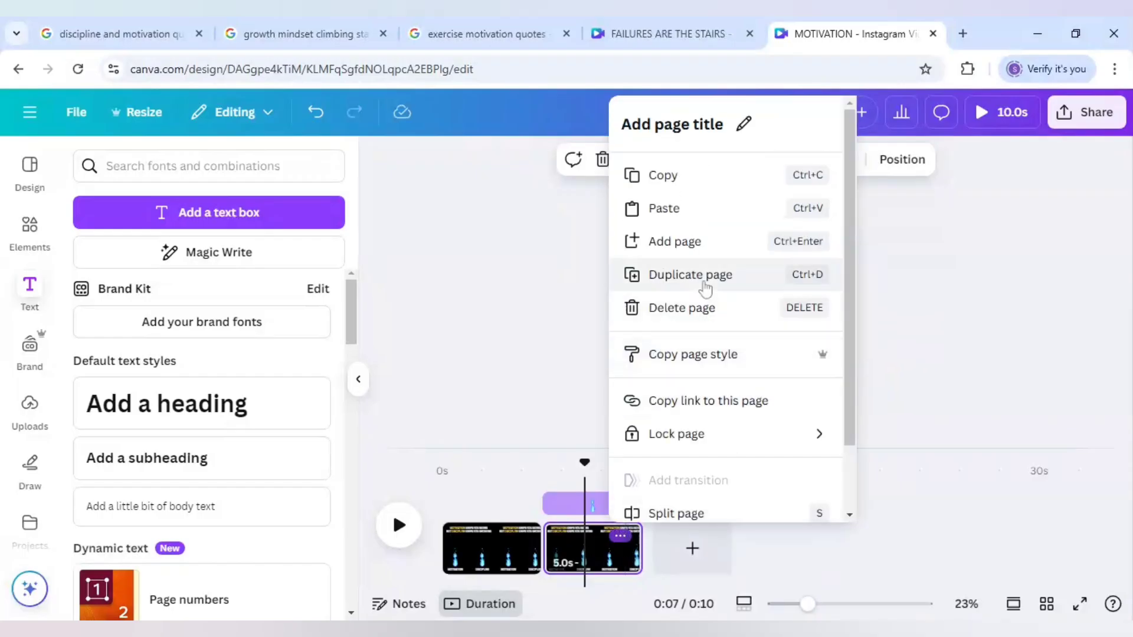
{"action": "left_click", "coordinate": [704, 282]}
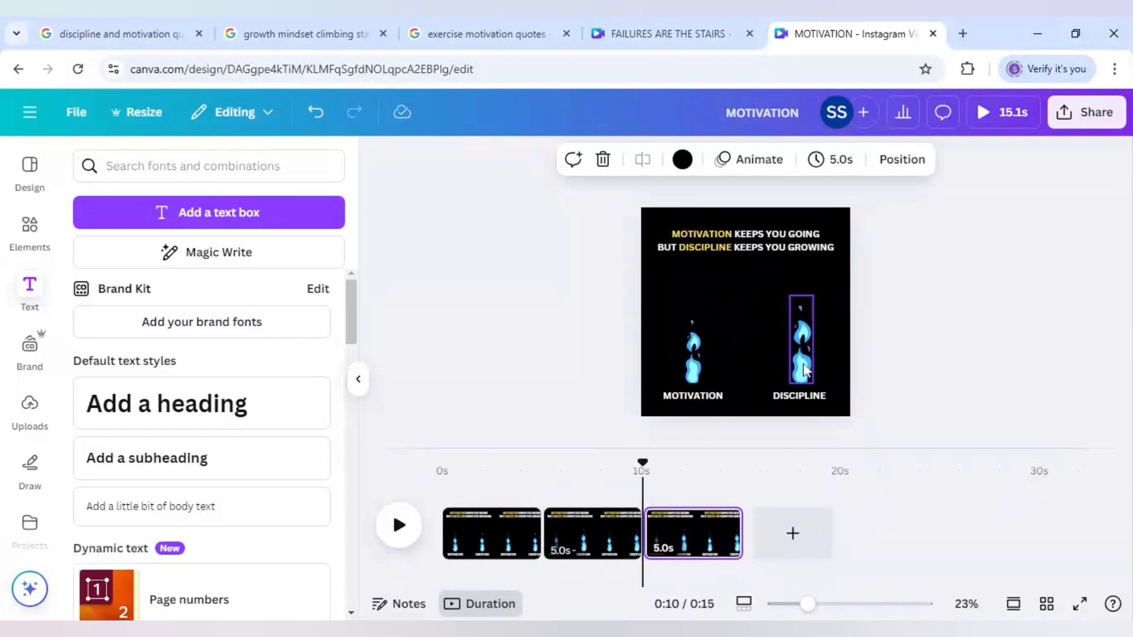
{"action": "left_click", "coordinate": [805, 358]}
{"action": "left_click_drag", "start_coordinate": [790, 295], "coordinate": [762, 256]}
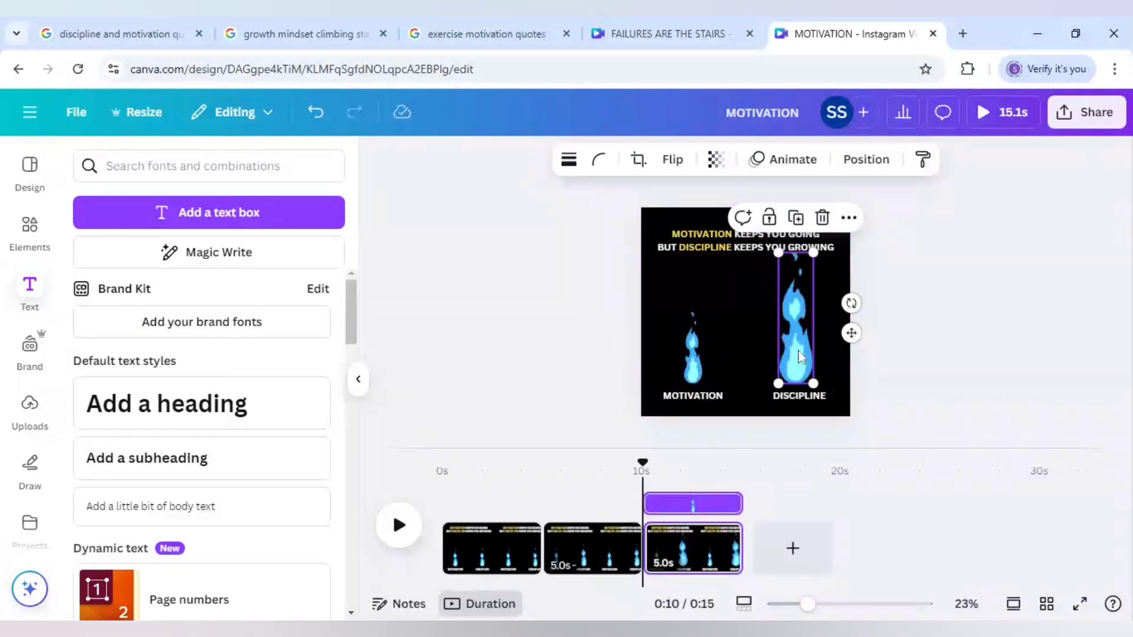
- Centre the flame over the "DISCIPLINE" label on the third page and on the second page
{"action": "left_click_drag", "start_coordinate": [797, 351], "coordinate": [801, 357]}
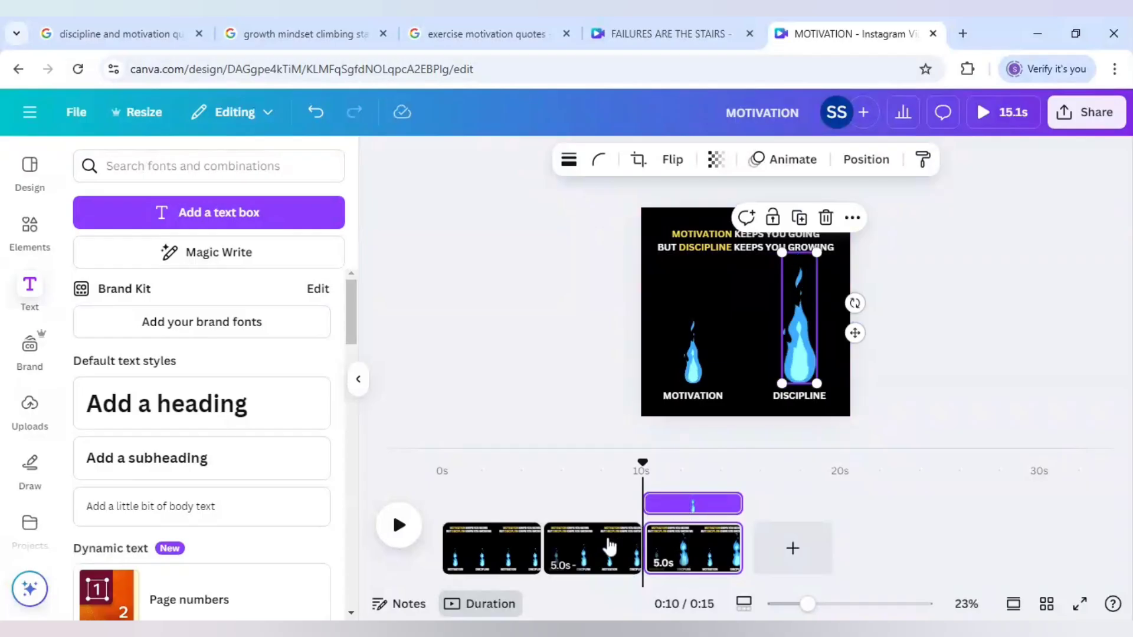
{"action": "left_click", "coordinate": [802, 369]}
{"action": "left_click_drag", "start_coordinate": [801, 368], "coordinate": [801, 361]}
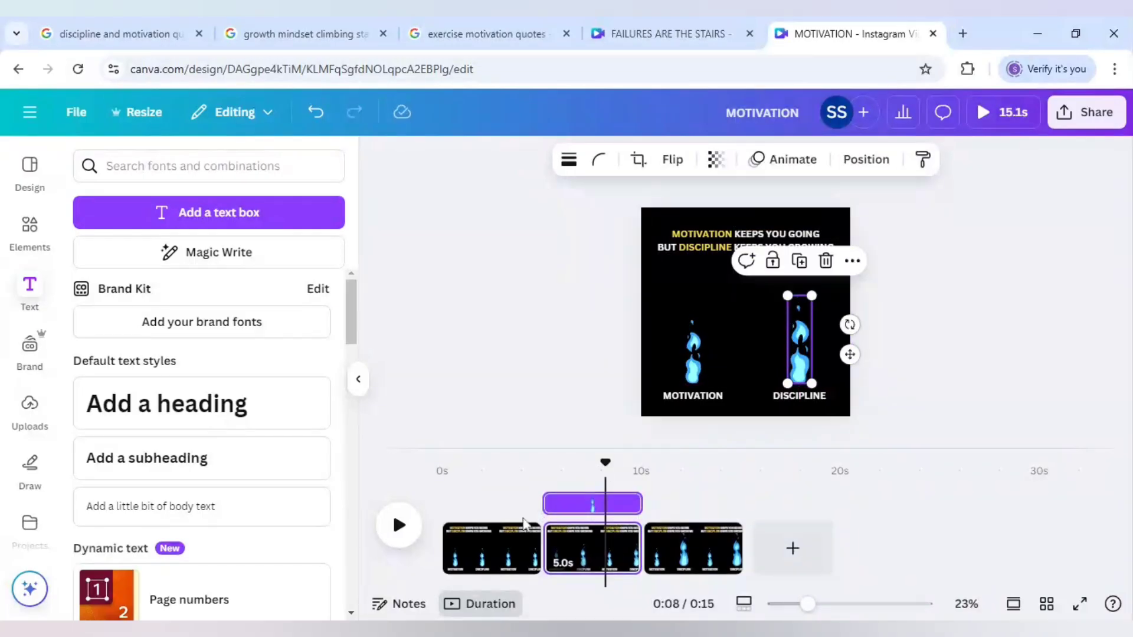
- Add a Match & Move transition between pages one and two and between pages two and three
{"action": "left_click", "coordinate": [509, 550]}
{"action": "mouse_move", "coordinate": [543, 549]}
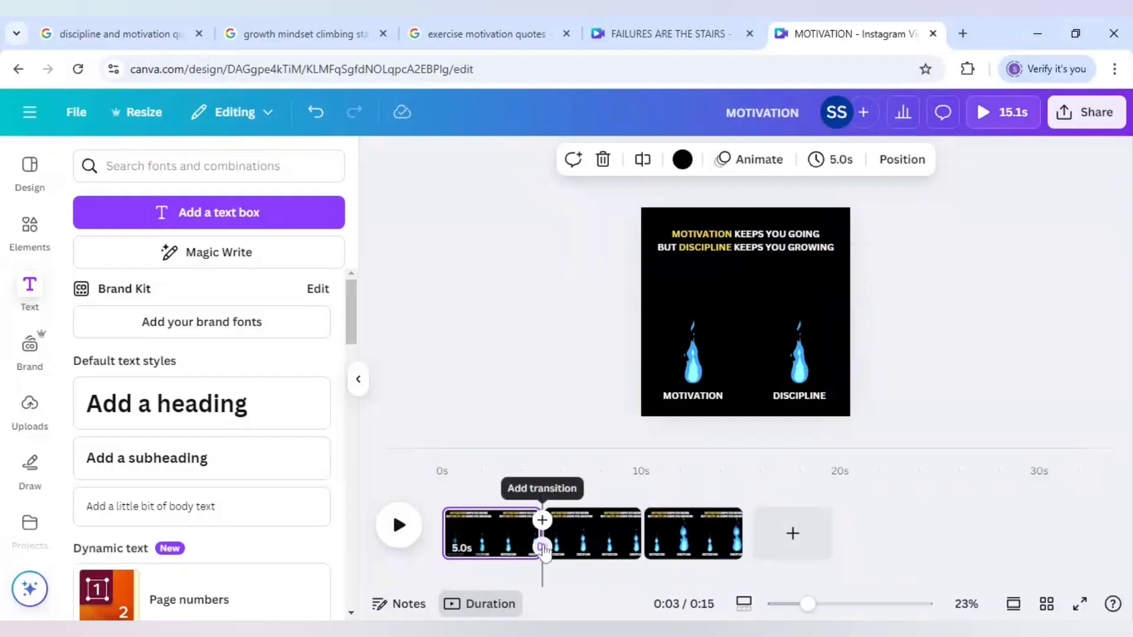
{"action": "left_click", "coordinate": [543, 549]}
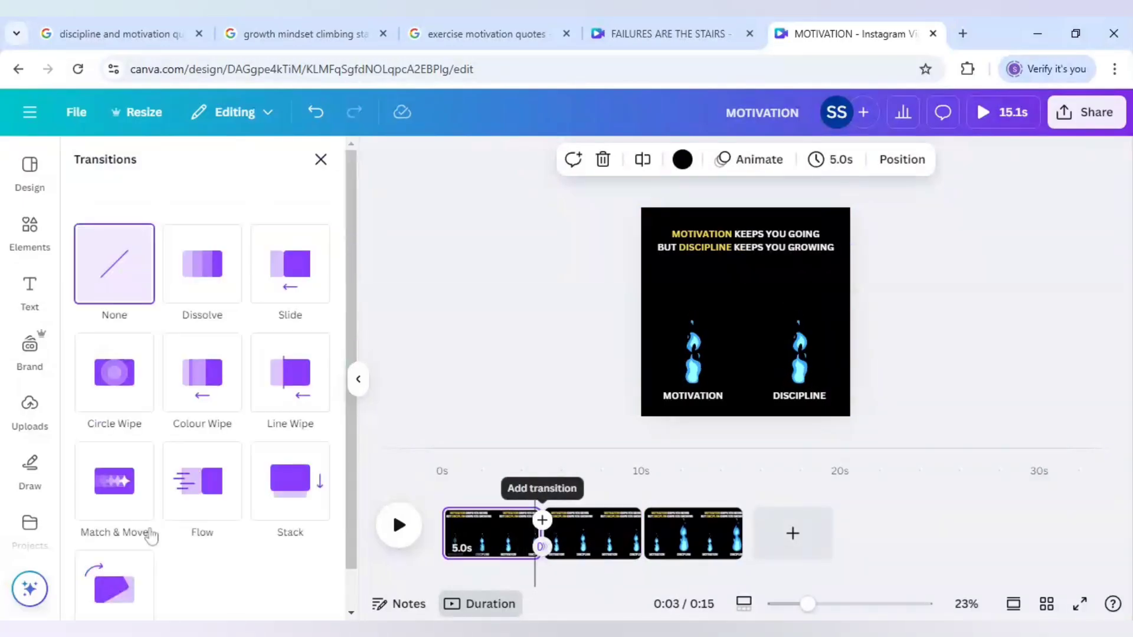
{"action": "left_click", "coordinate": [125, 514]}
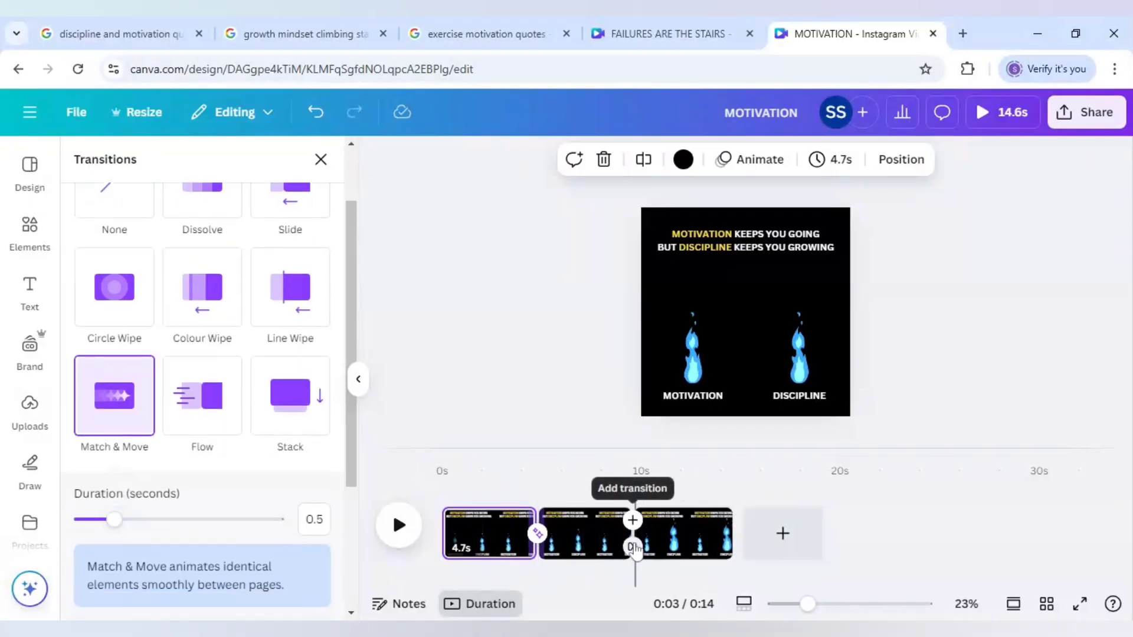
{"action": "left_click", "coordinate": [632, 548]}
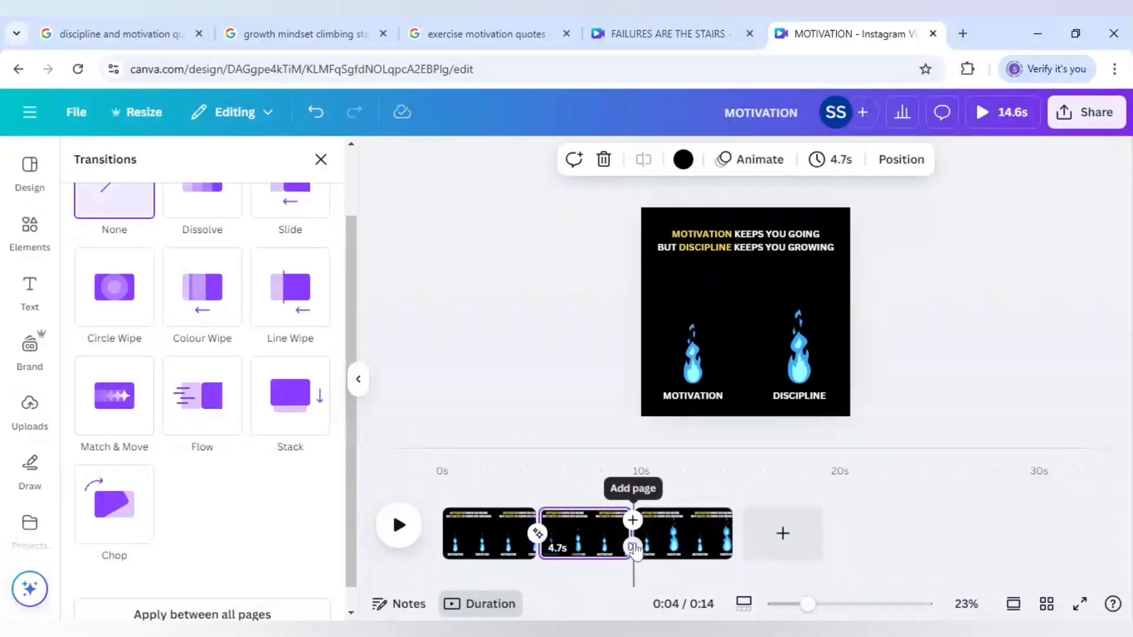
{"action": "left_click", "coordinate": [122, 401]}
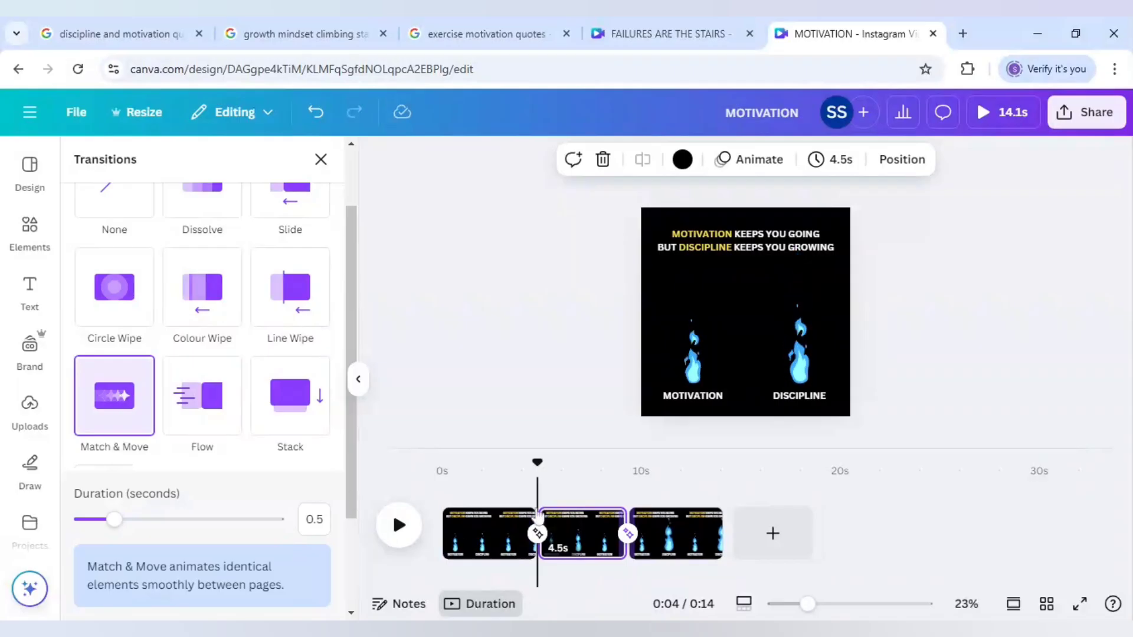
- Set the page timing to 2.0 s for all three pages and preview the video from the start
{"action": "left_click", "coordinate": [493, 537]}
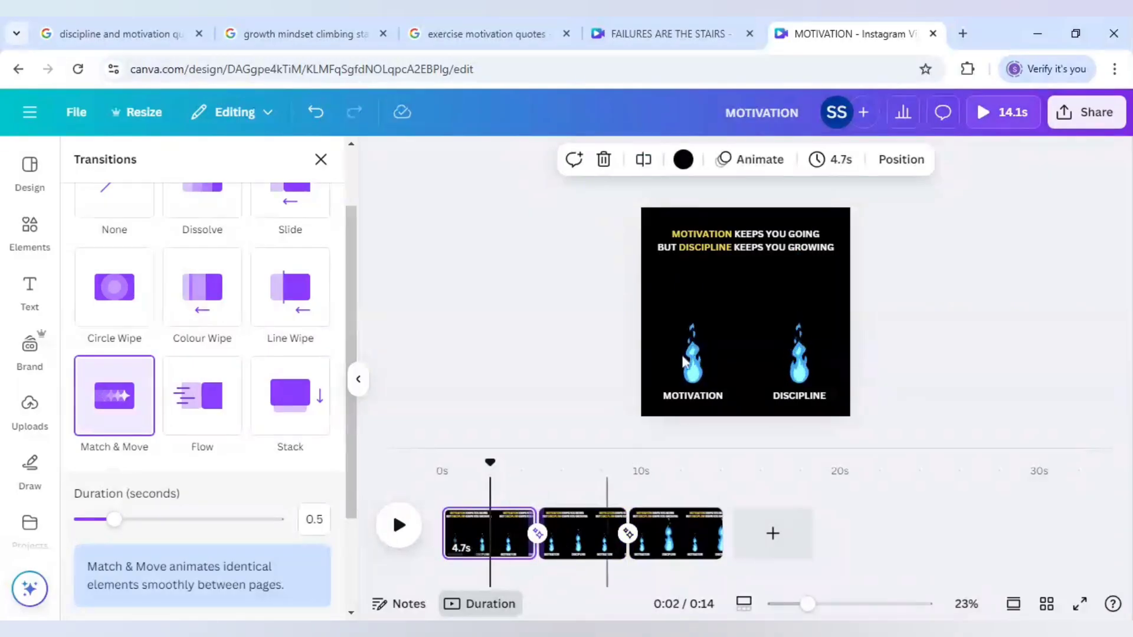
{"action": "left_click", "coordinate": [840, 161]}
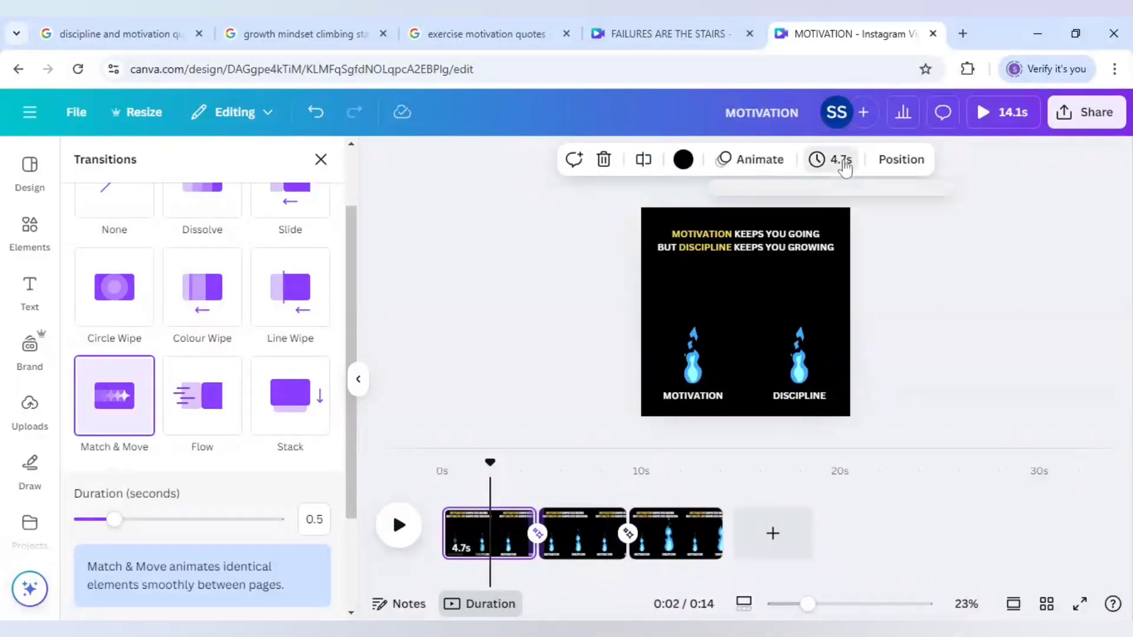
{"action": "left_click_drag", "start_coordinate": [749, 235], "coordinate": [741, 236]}
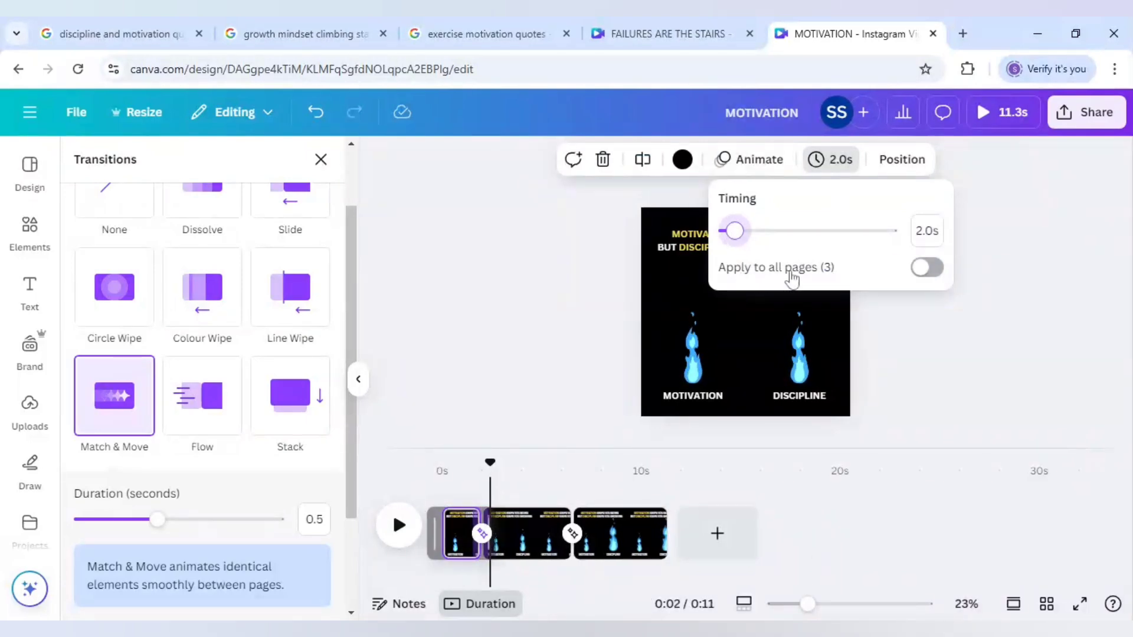
{"action": "left_click", "coordinate": [927, 268]}
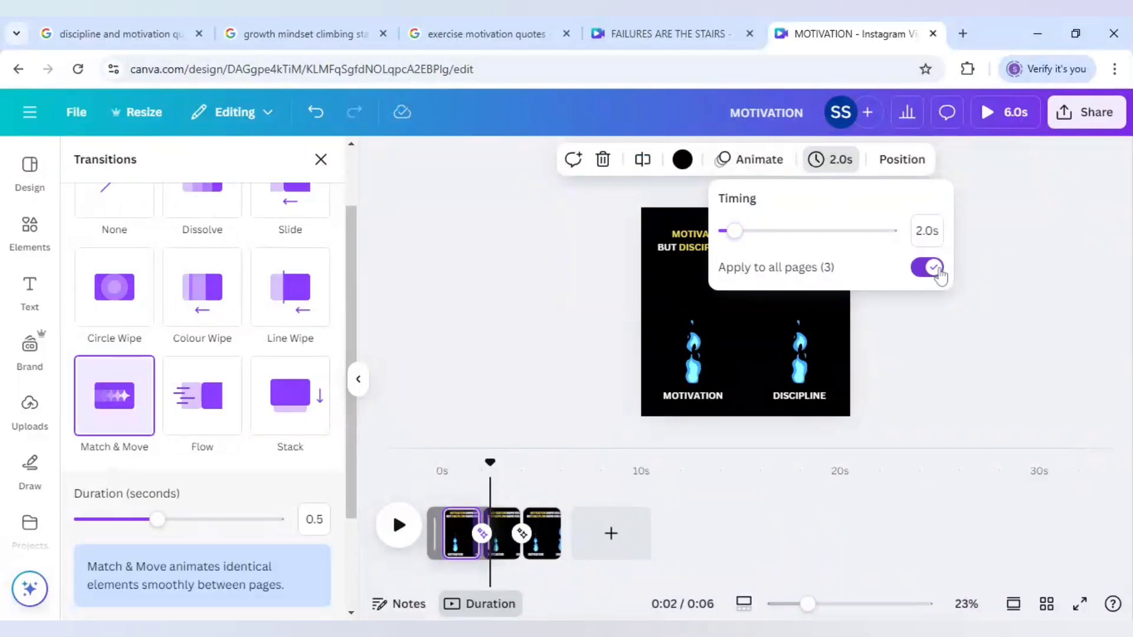
{"action": "left_click", "coordinate": [475, 470]}
{"action": "left_click", "coordinate": [438, 472]}
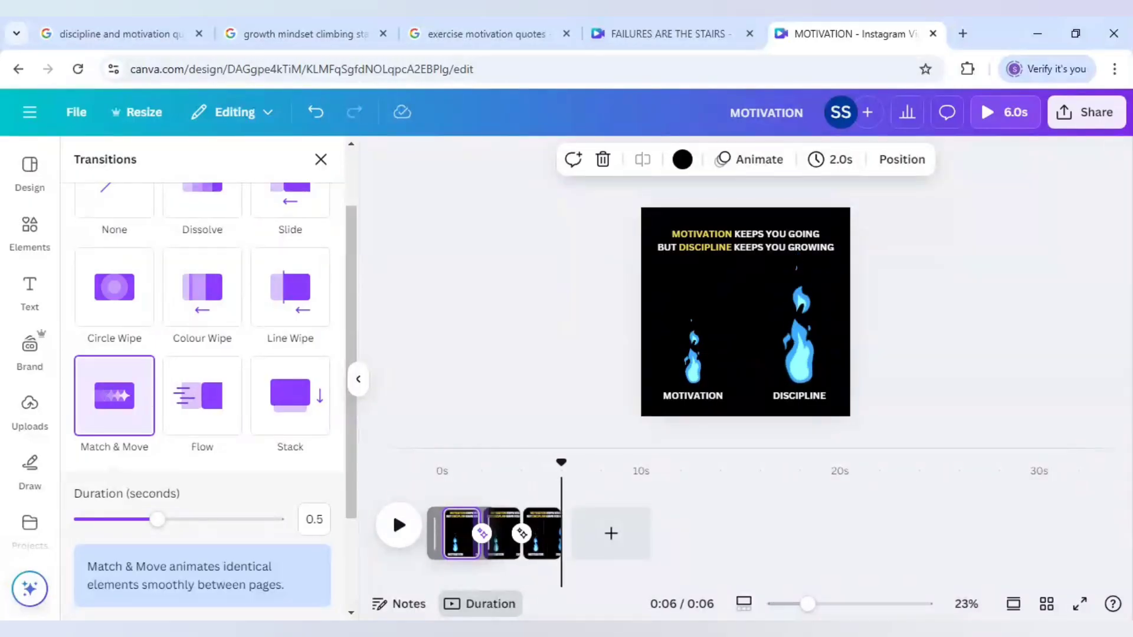
- Set the page background of the new untitled Instagram Video design to black
{"action": "left_click", "coordinate": [514, 371]}
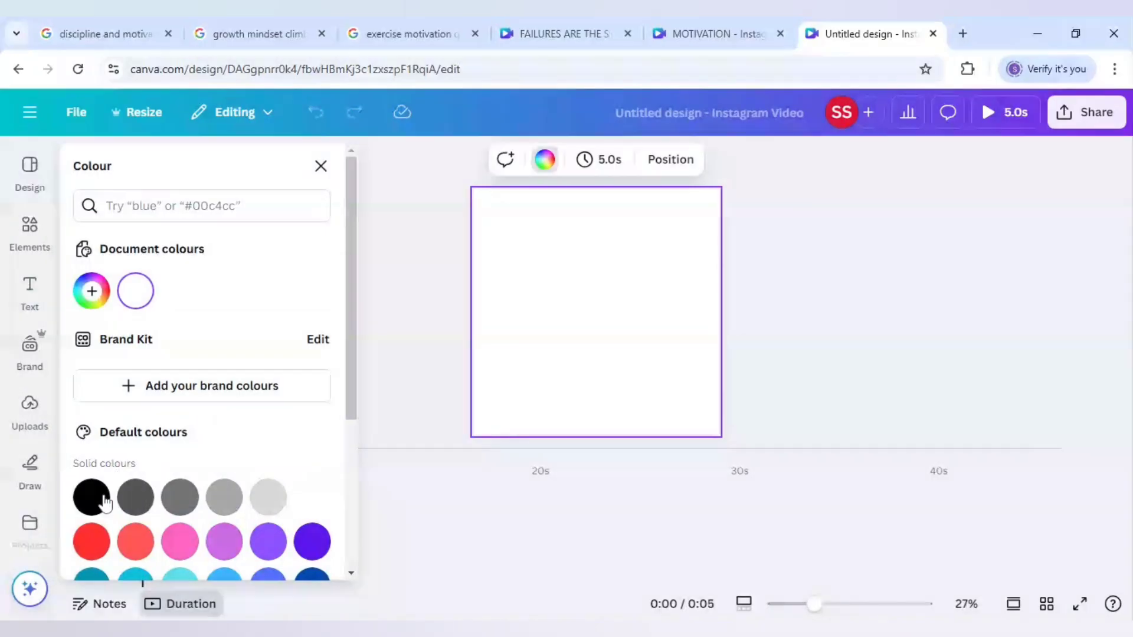
{"action": "left_click", "coordinate": [92, 497]}
{"action": "left_click", "coordinate": [440, 356]}
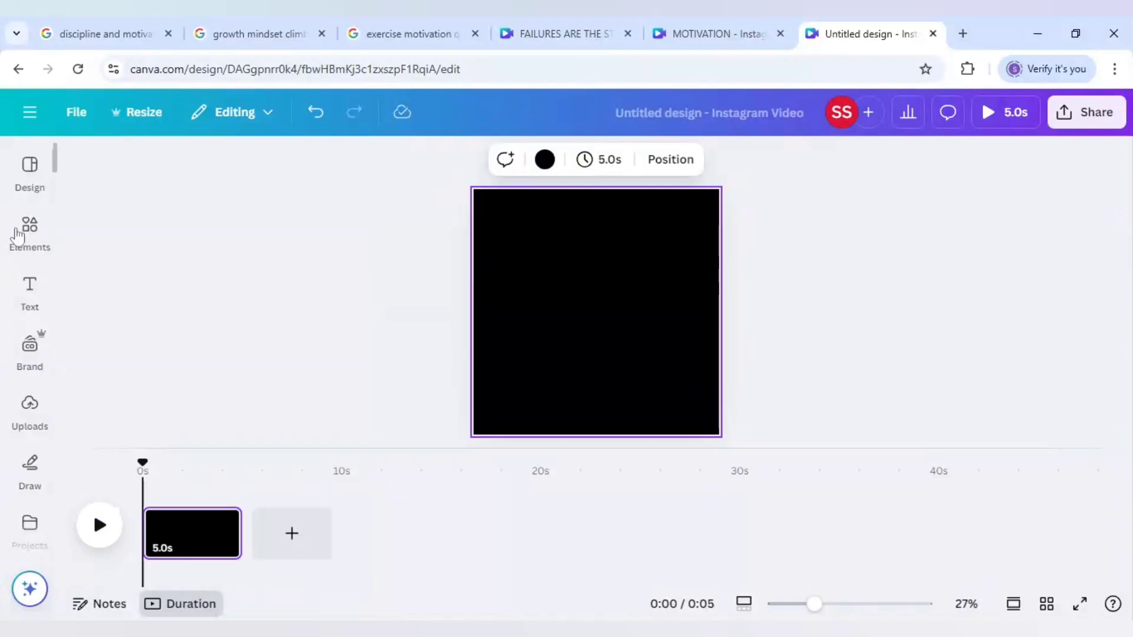
- Search the elements for "exercise" and limit the results to graphics
{"action": "left_click", "coordinate": [18, 236]}
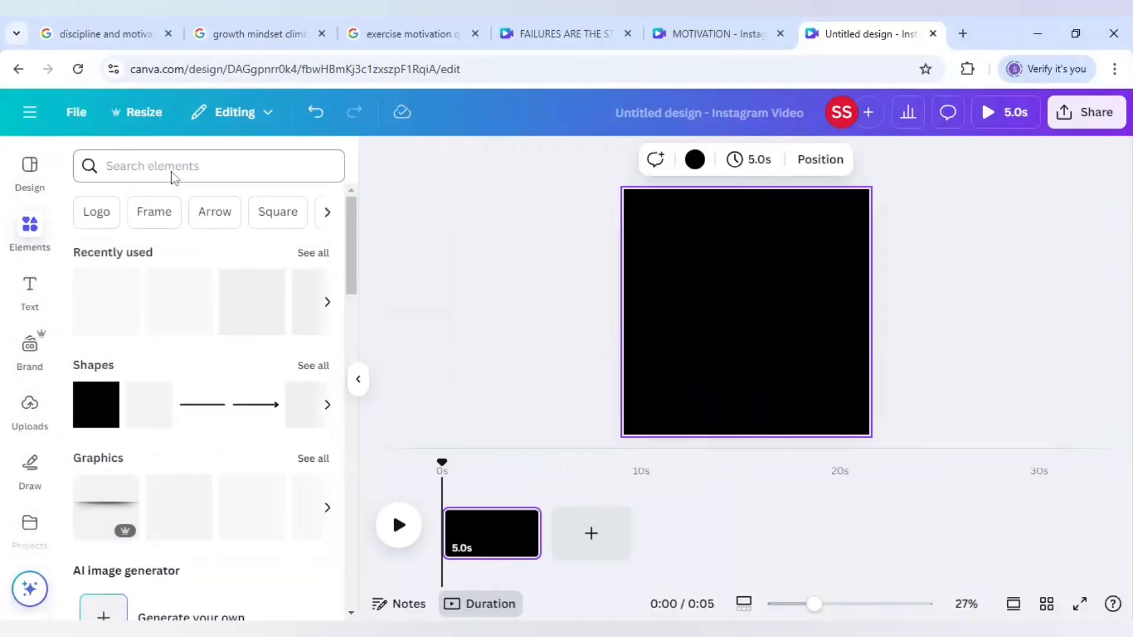
{"action": "left_click", "coordinate": [173, 171]}
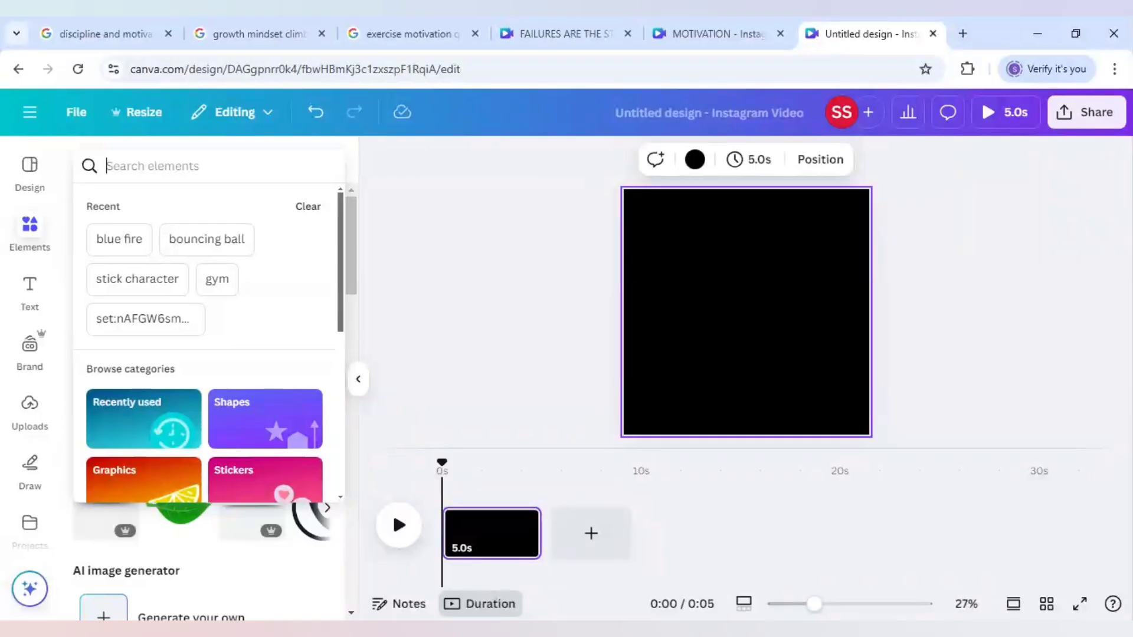
{"action": "type", "text": "exerc"}
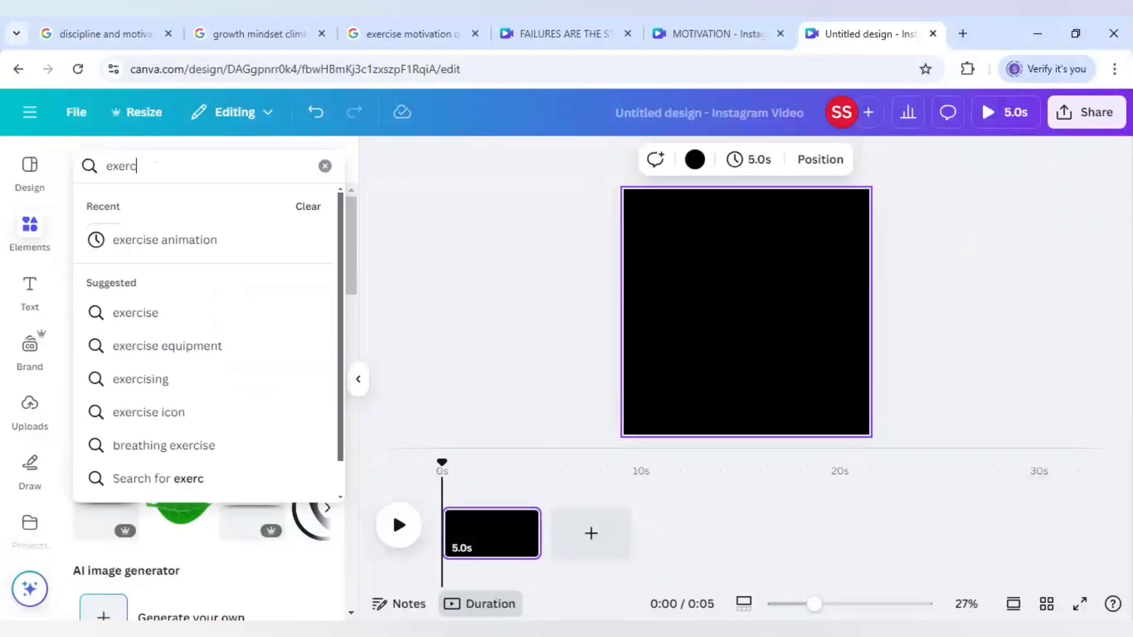
{"action": "type", "text": "ise"}
{"action": "key", "text": "Return"}
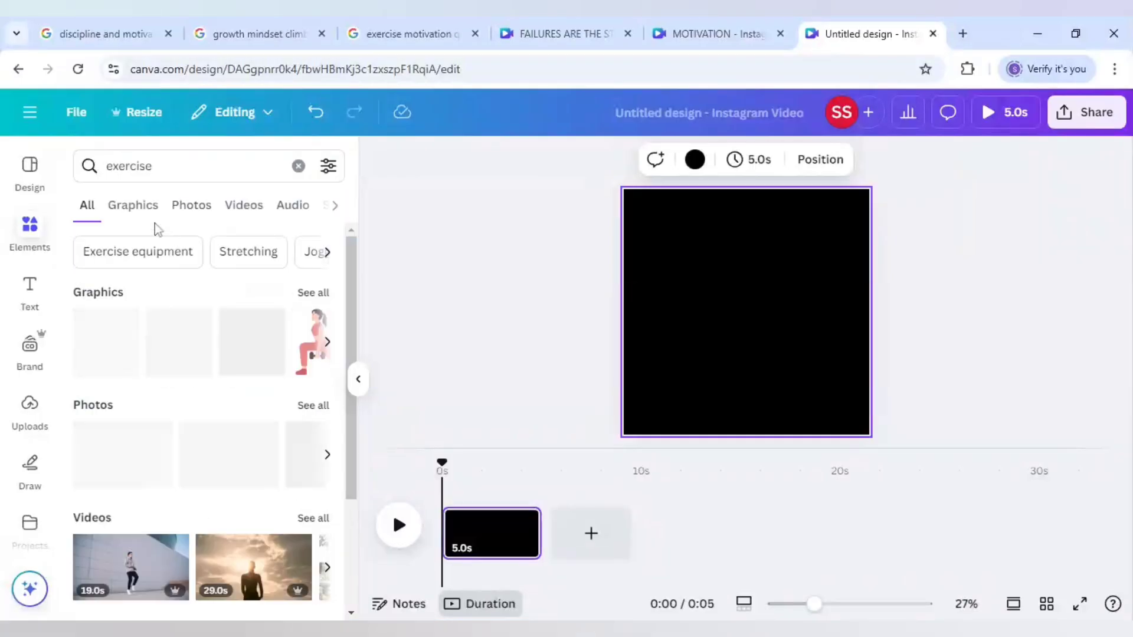
{"action": "left_click", "coordinate": [128, 212]}
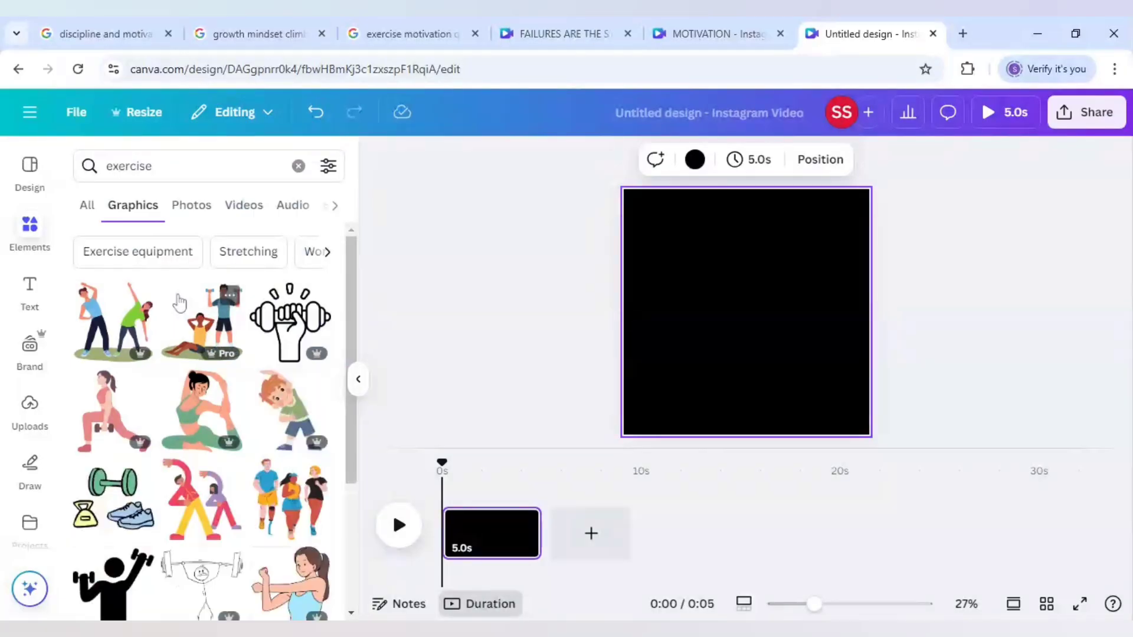
- Filter the exercise graphics to animated ones only
{"action": "left_click", "coordinate": [329, 167]}
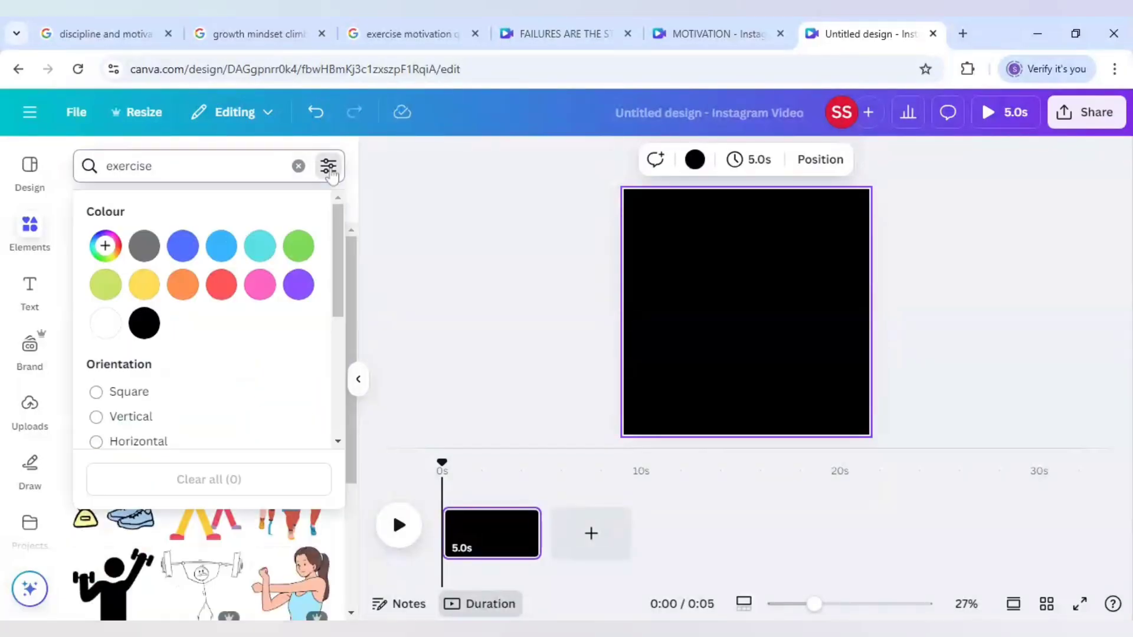
{"action": "scroll", "coordinate": [201, 385], "scroll_direction": "down", "scroll_amount": 2}
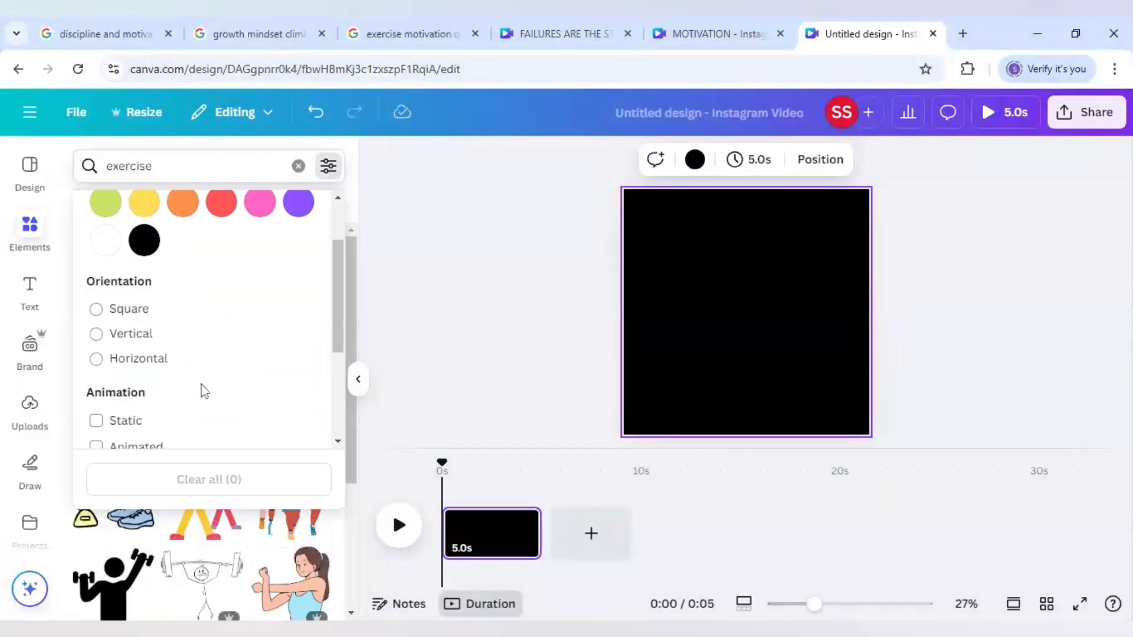
{"action": "left_click", "coordinate": [96, 440]}
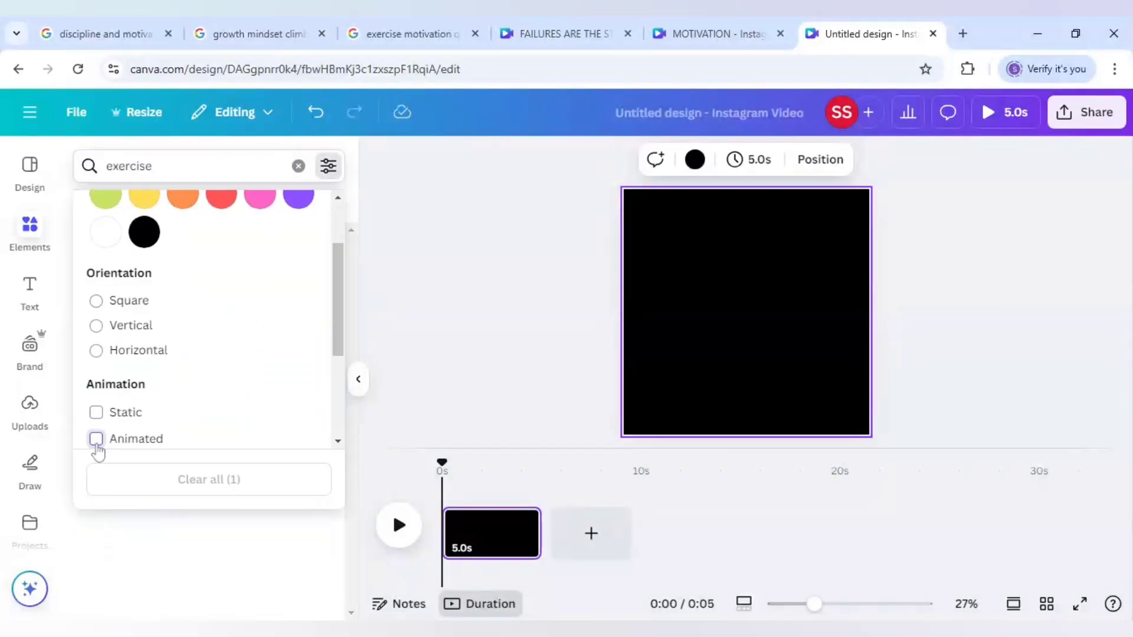
{"action": "left_click", "coordinate": [67, 515]}
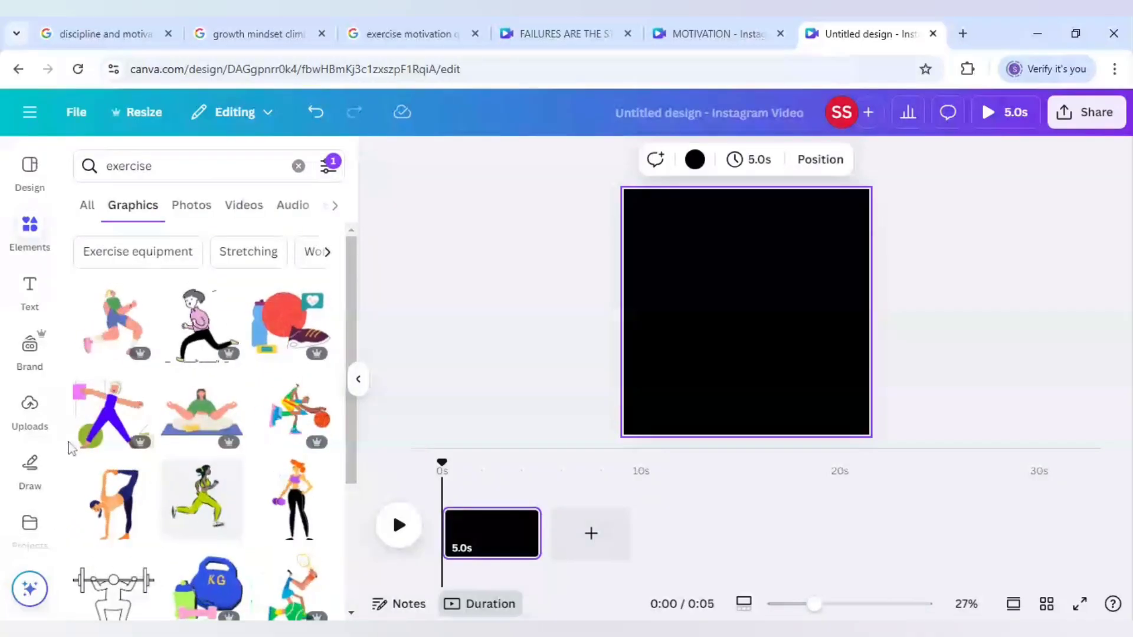
- Find the "Animated Lunges Exercise" graphic of the woman in the green top and view its collection
{"action": "scroll", "coordinate": [69, 447], "scroll_direction": "down", "scroll_amount": 2}
{"action": "scroll", "coordinate": [70, 449], "scroll_direction": "down", "scroll_amount": 6}
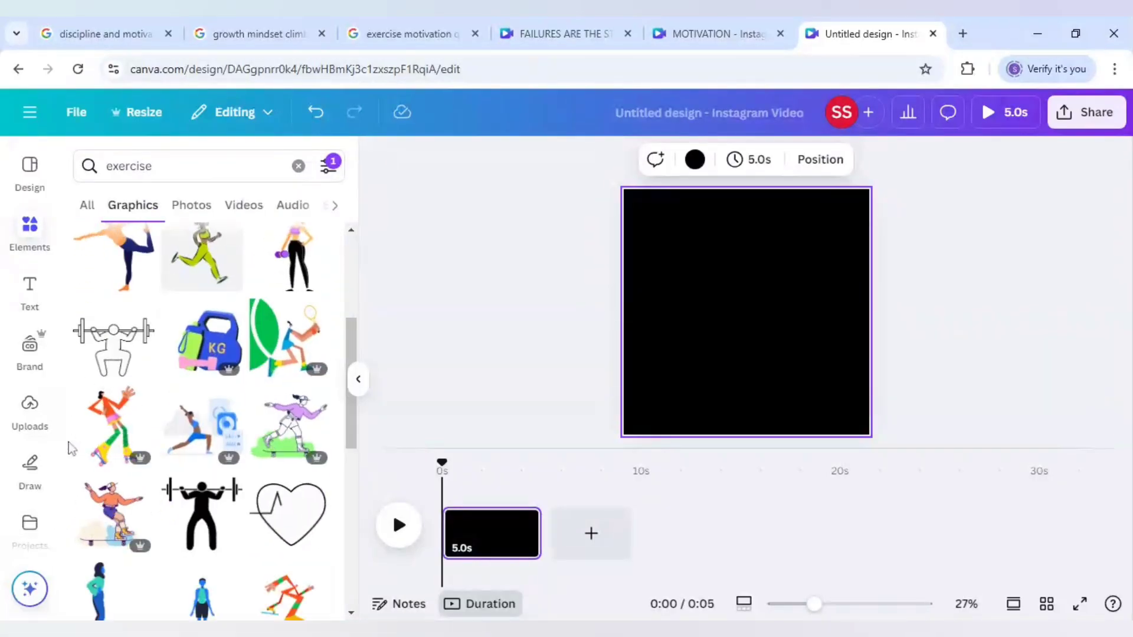
{"action": "mouse_move", "coordinate": [129, 519]}
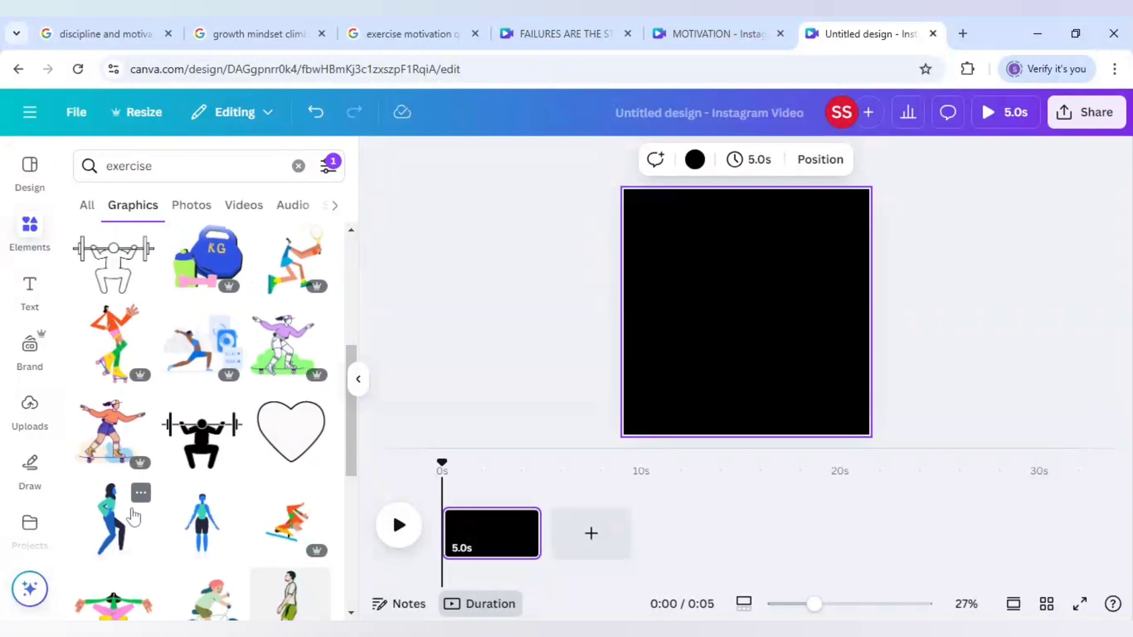
{"action": "left_click", "coordinate": [141, 494]}
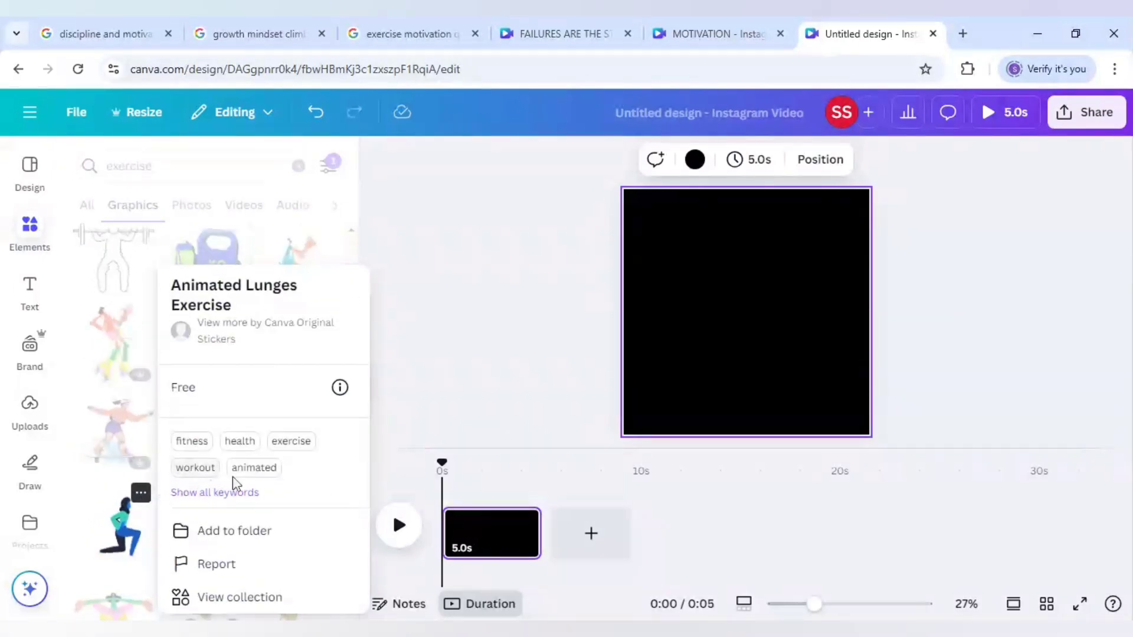
{"action": "left_click", "coordinate": [239, 599]}
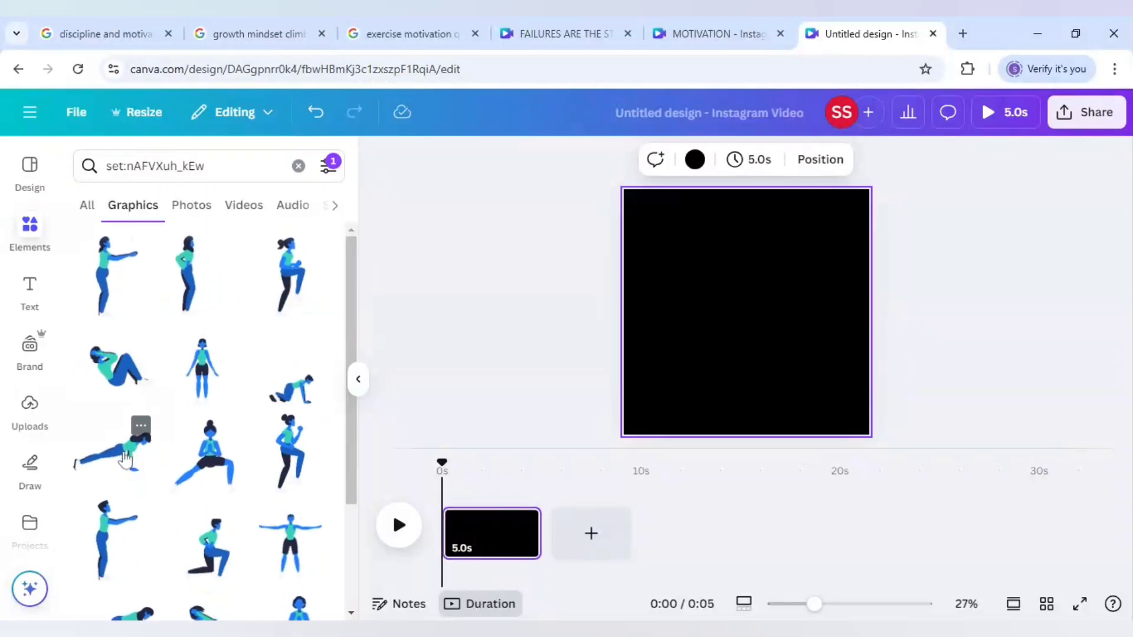
- Add the push-up figure from the collection, shrink it and centre it near the bottom of the page
{"action": "left_click_drag", "start_coordinate": [731, 390], "coordinate": [774, 391]}
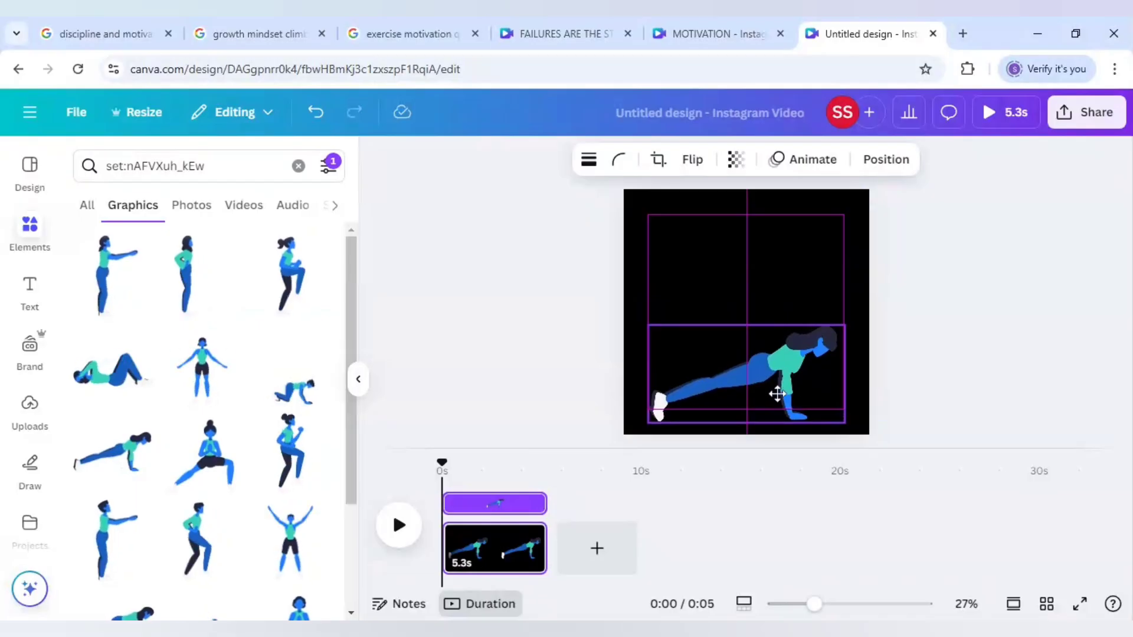
{"action": "left_click_drag", "start_coordinate": [824, 354], "coordinate": [824, 354]}
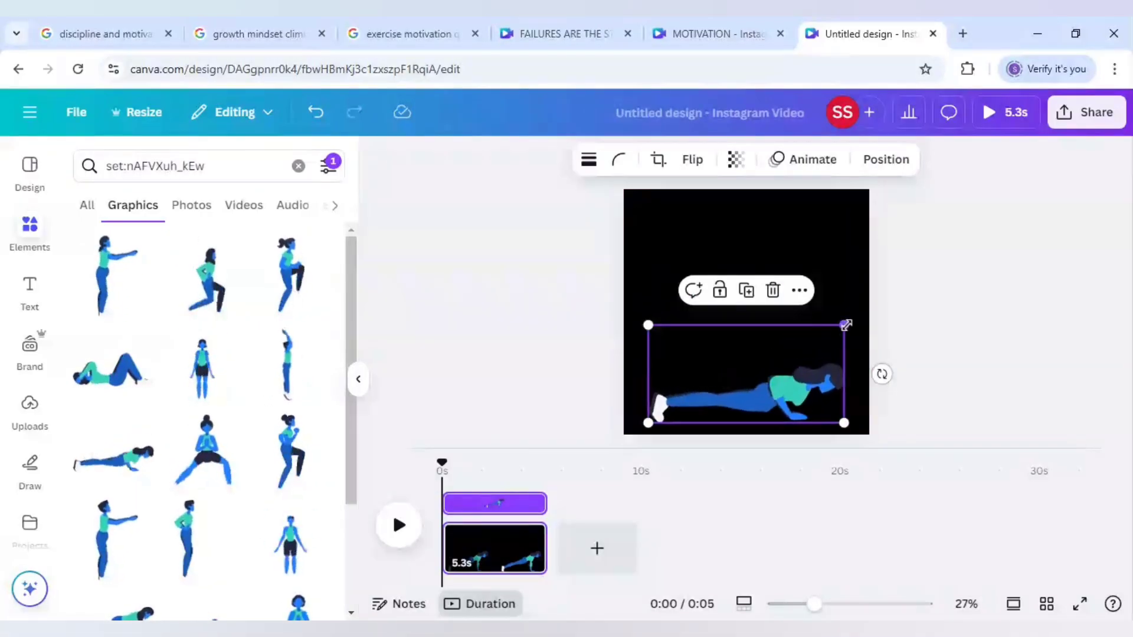
{"action": "left_click_drag", "start_coordinate": [844, 325], "coordinate": [805, 348]}
{"action": "left_click_drag", "start_coordinate": [767, 381], "coordinate": [784, 380]}
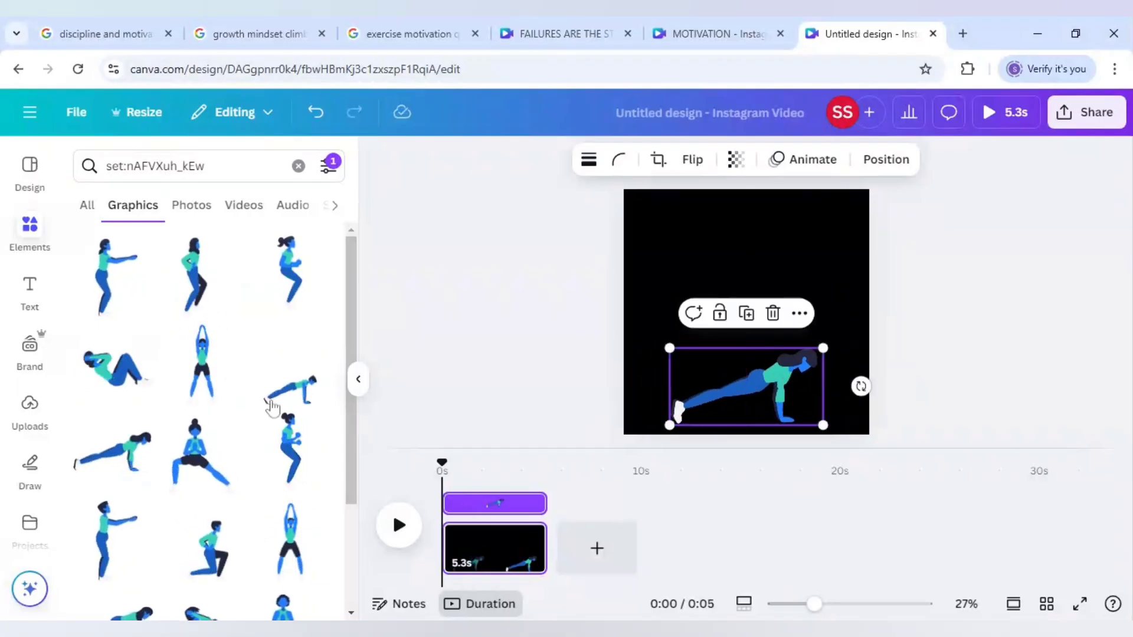
- Add the side-lunge figure with joined hands, shrink it and place it over the push-up figure near the page bottom
{"action": "left_click", "coordinate": [196, 460]}
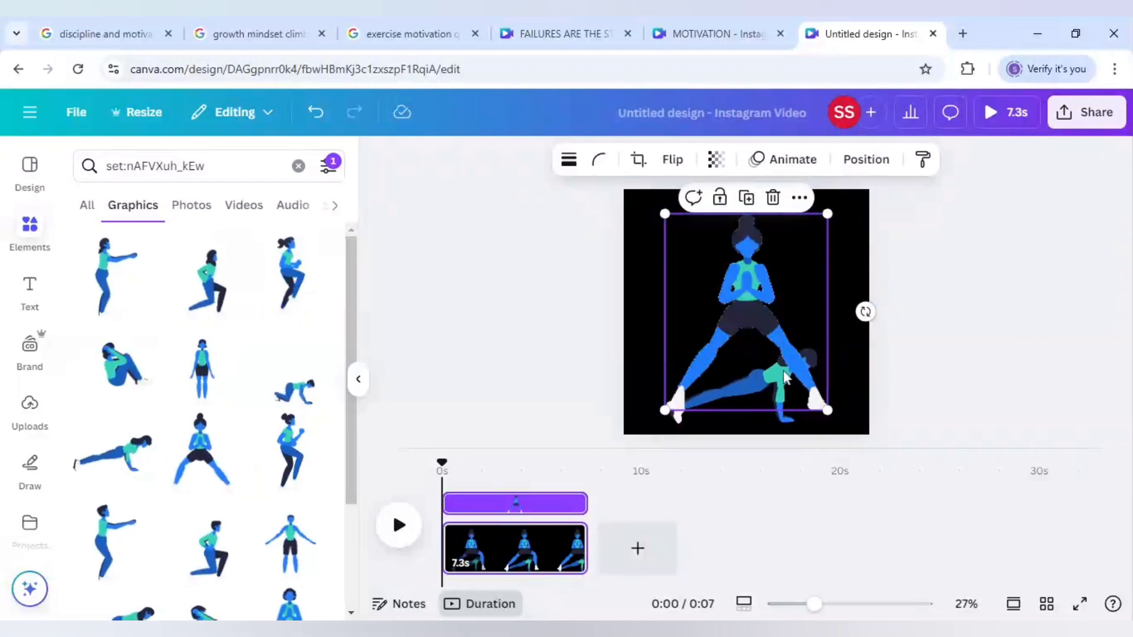
{"action": "left_click_drag", "start_coordinate": [826, 221], "coordinate": [791, 255]}
{"action": "left_click_drag", "start_coordinate": [744, 337], "coordinate": [732, 341]}
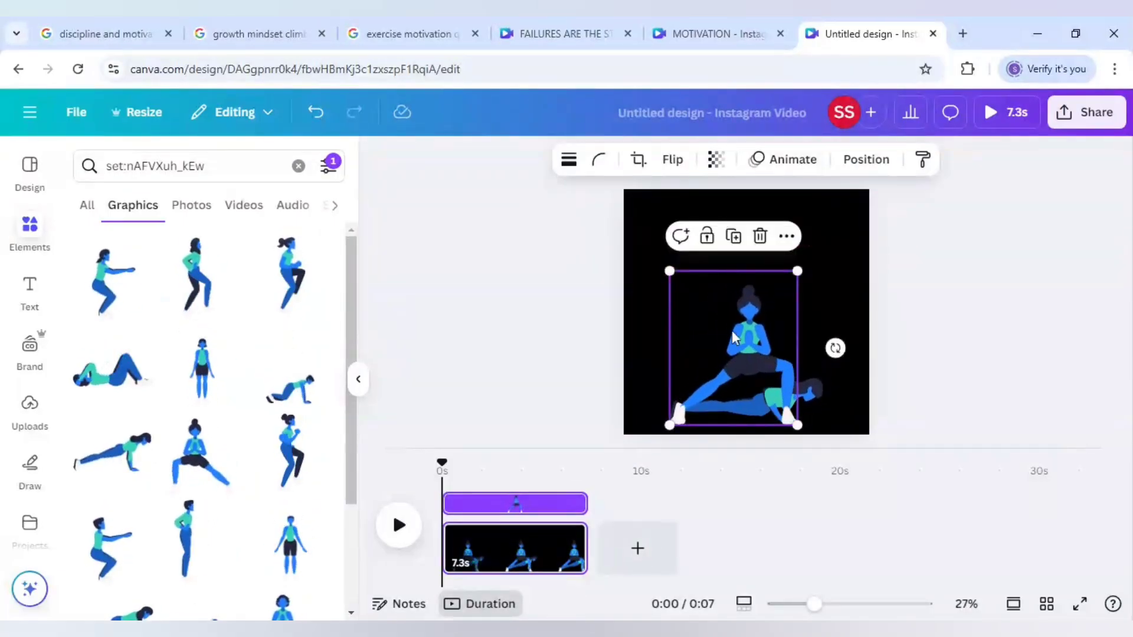
- Delete the side-lunge figure from the page and duplicate the page holding the push-up figure
{"action": "key", "text": "Delete"}
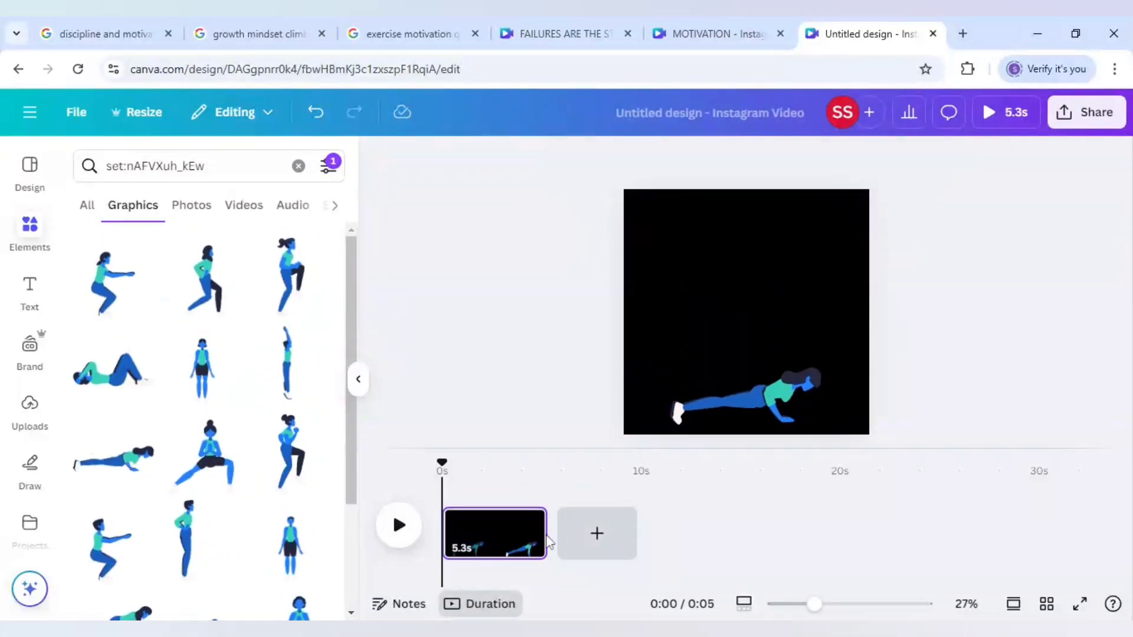
{"action": "left_click", "coordinate": [525, 522]}
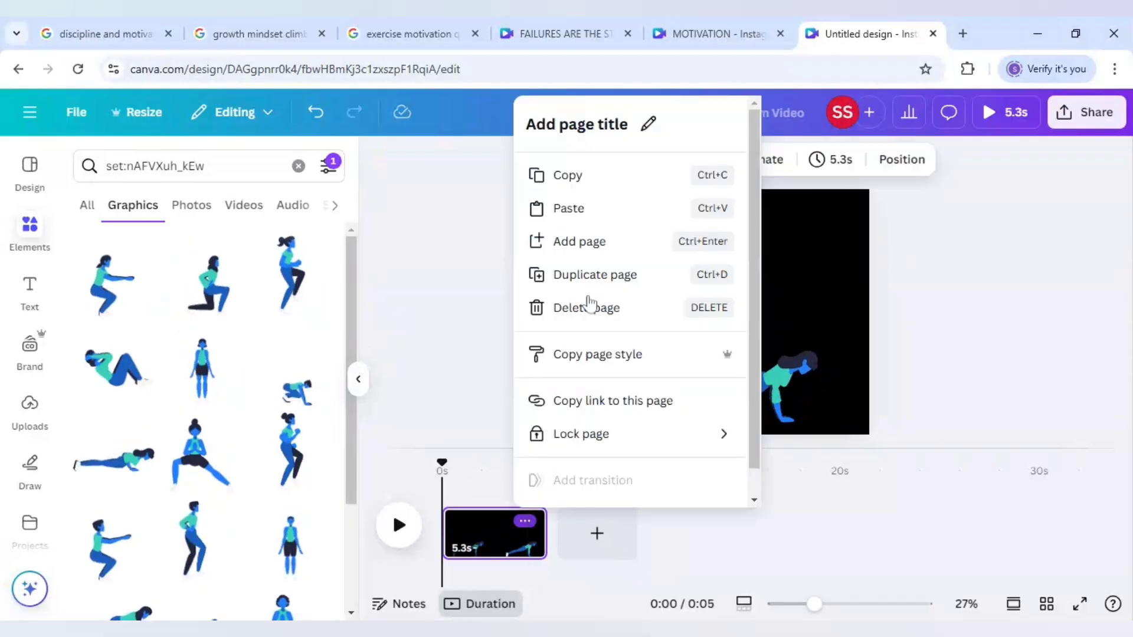
{"action": "left_click", "coordinate": [587, 276]}
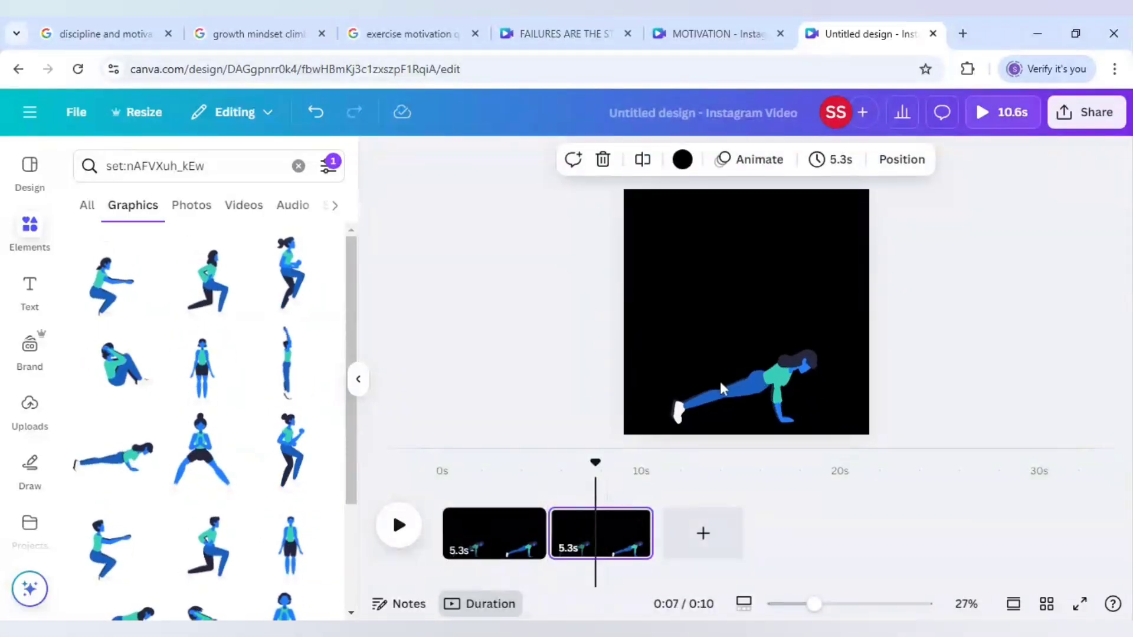
- Replace the push-up figure on the second page with the side-lunge figure near the bottom, and duplicate that page
{"action": "left_click", "coordinate": [202, 451]}
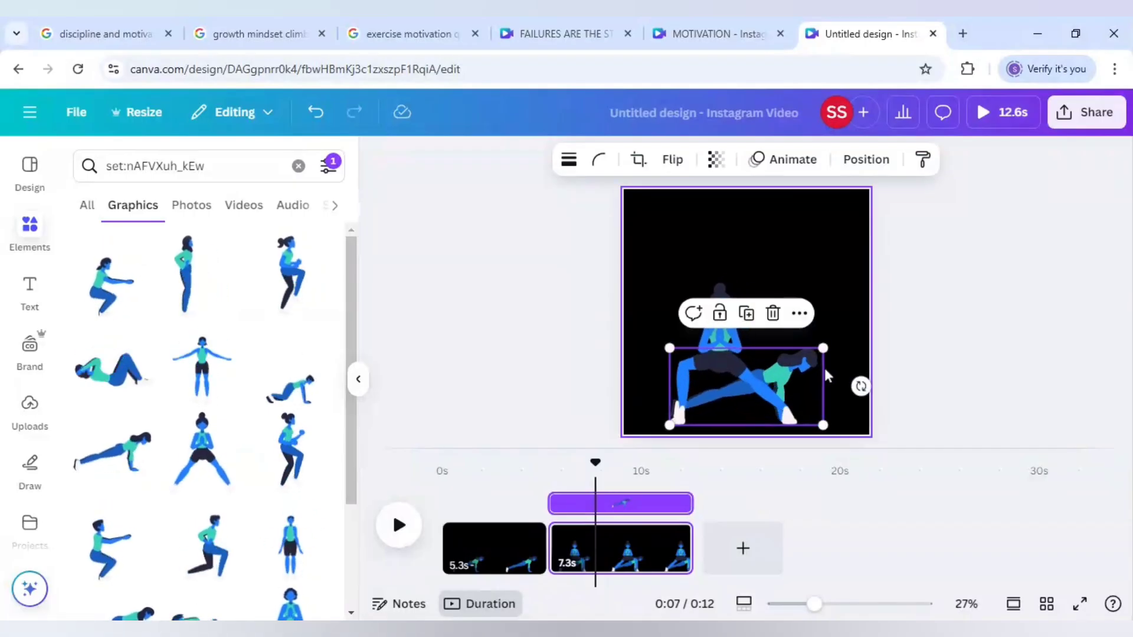
{"action": "key", "text": "Delete"}
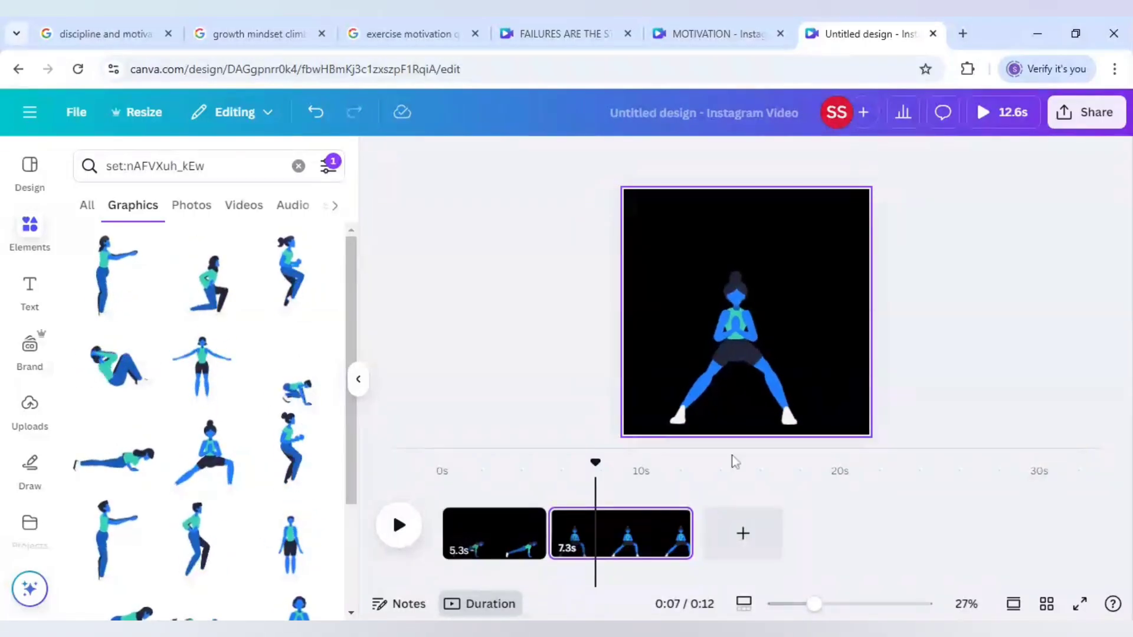
{"action": "left_click", "coordinate": [671, 522]}
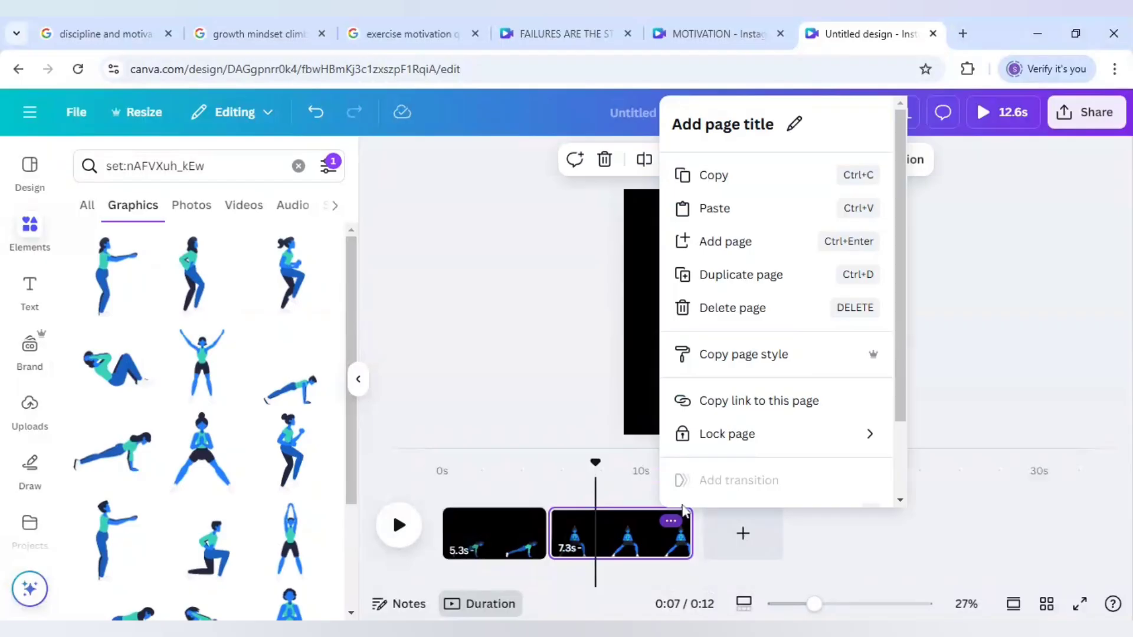
{"action": "left_click", "coordinate": [737, 286]}
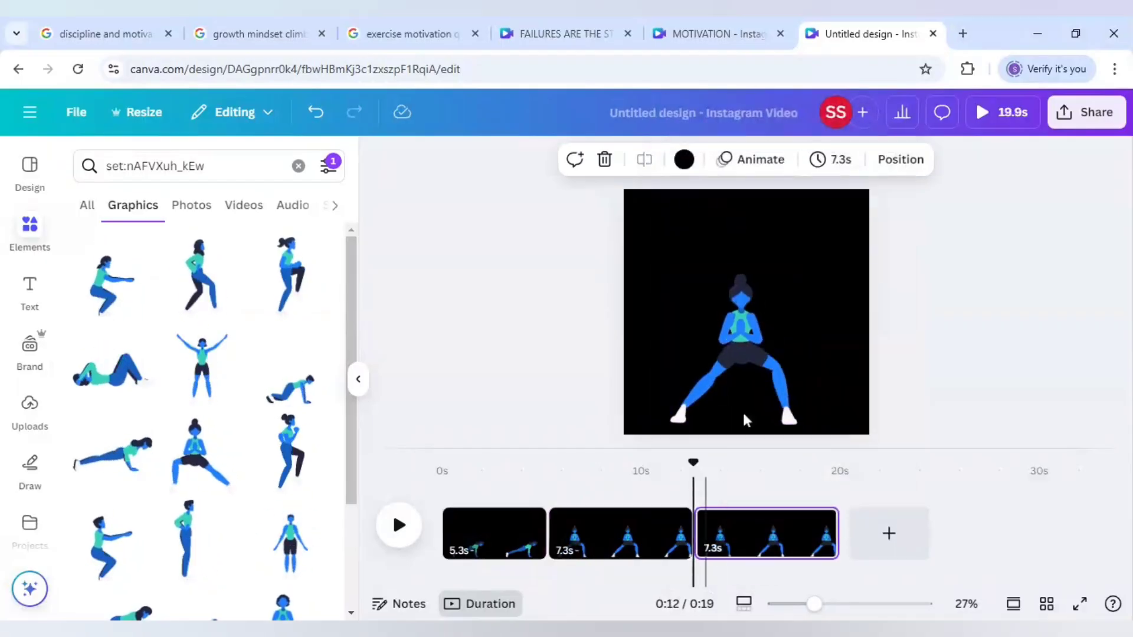
- Replace the side-lunge figure on the third page with the sit-up figure, shrunk and centred near the bottom
{"action": "left_click", "coordinate": [747, 389]}
{"action": "key", "text": "Delete"}
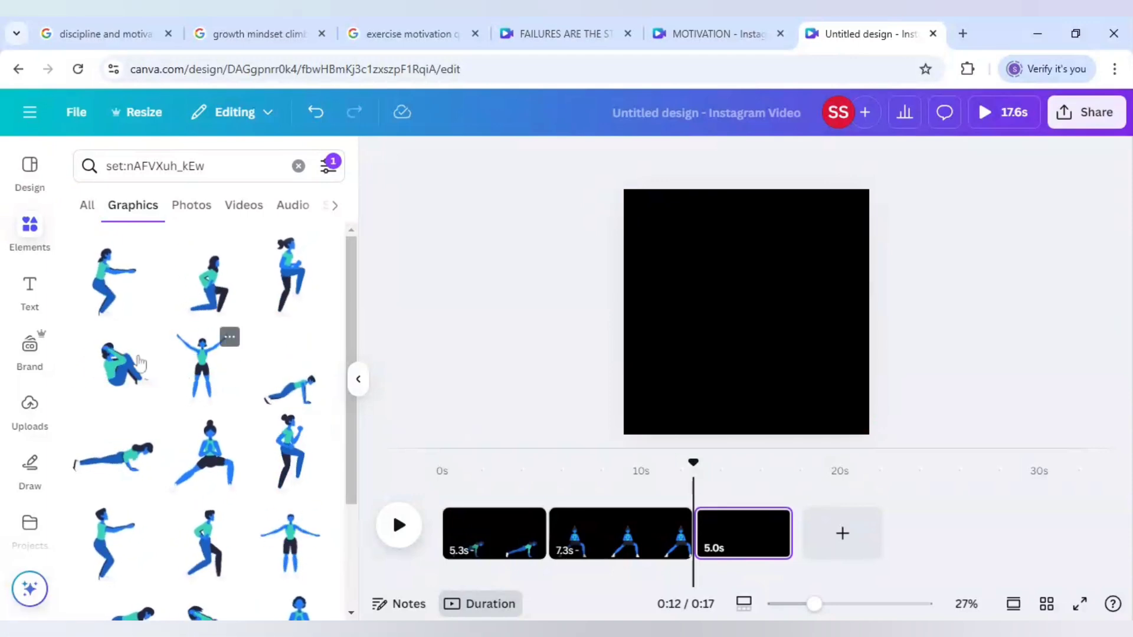
{"action": "left_click", "coordinate": [121, 366]}
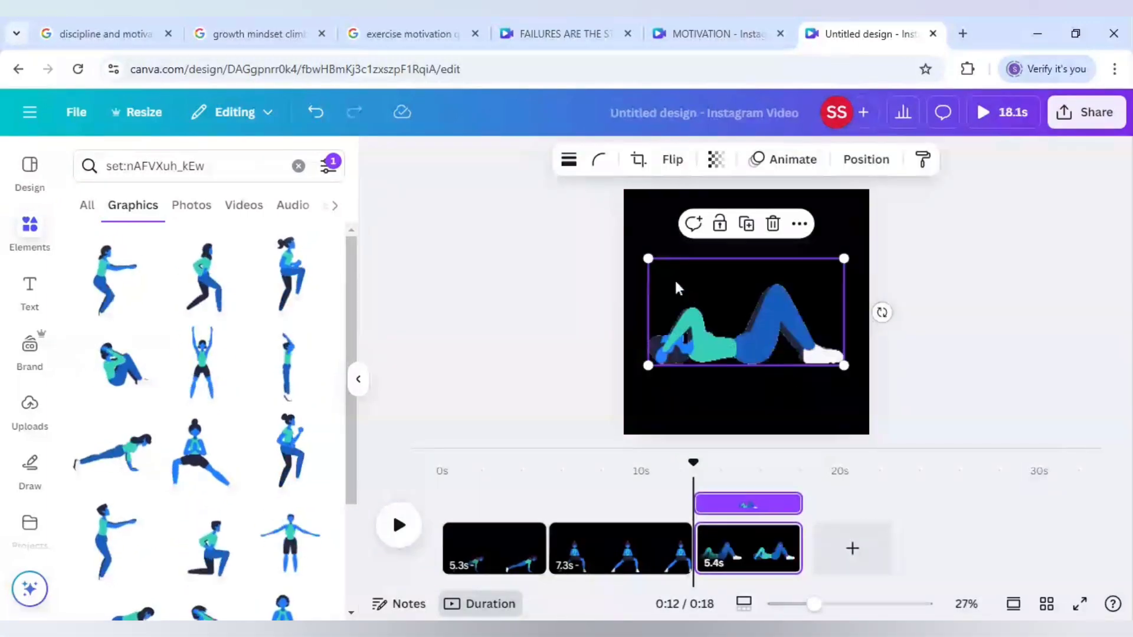
{"action": "left_click_drag", "start_coordinate": [648, 258], "coordinate": [694, 285]}
{"action": "left_click_drag", "start_coordinate": [770, 323], "coordinate": [742, 374]}
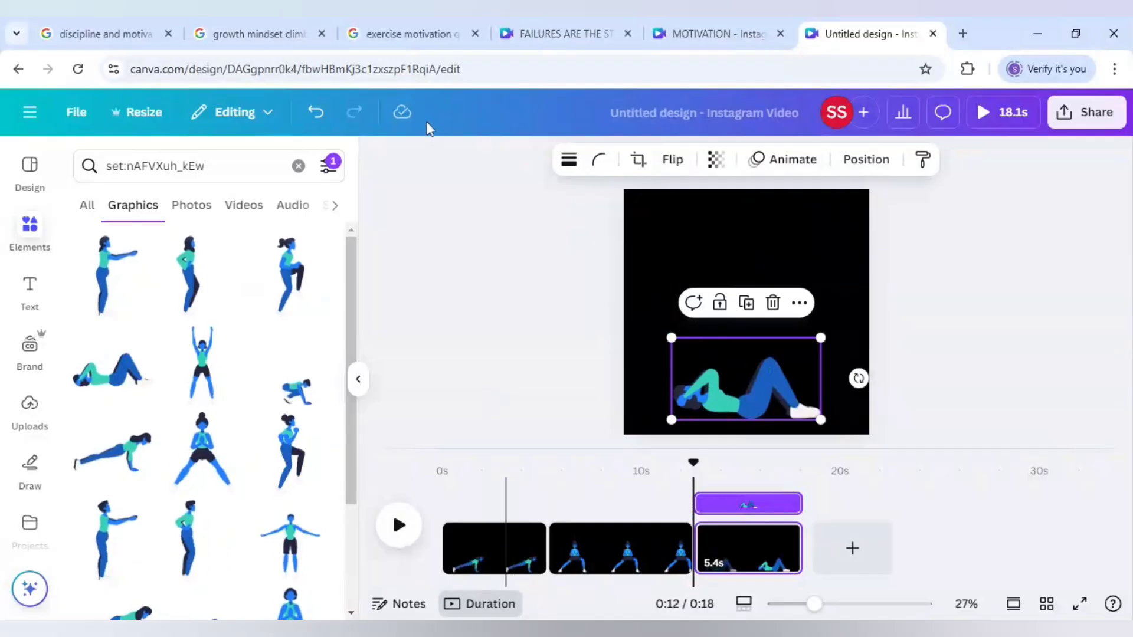
- Consult the Google exercise quote images and add the subheading "THE PAIN YOU FEEL TODAY..." on two lines above the first page's push-up figure
{"action": "left_click", "coordinate": [356, 33]}
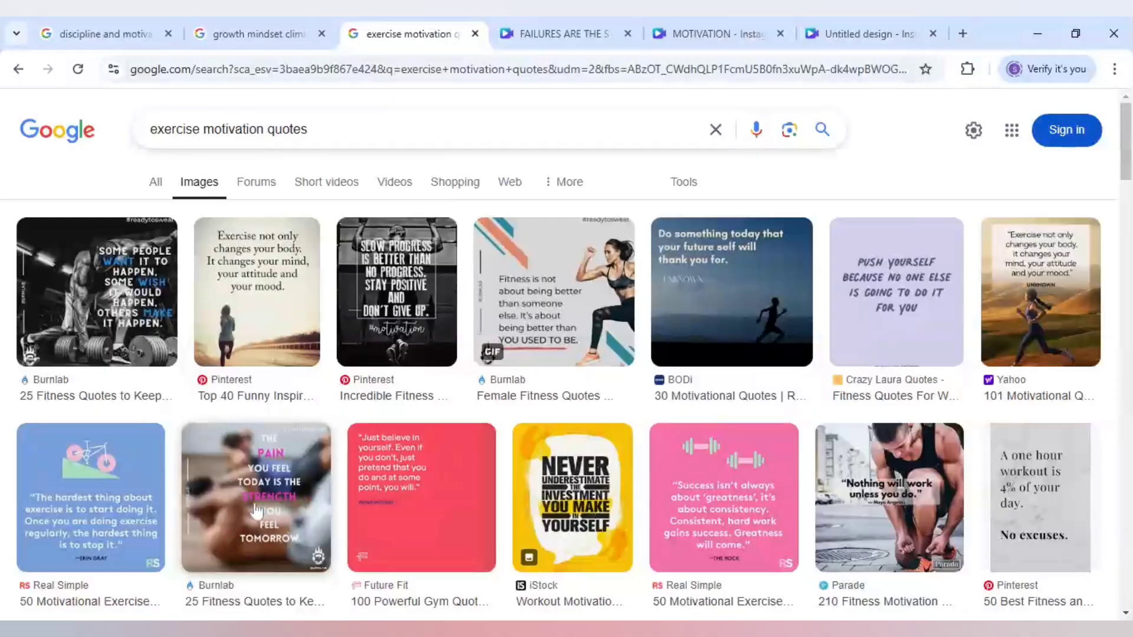
{"action": "left_click", "coordinate": [862, 34]}
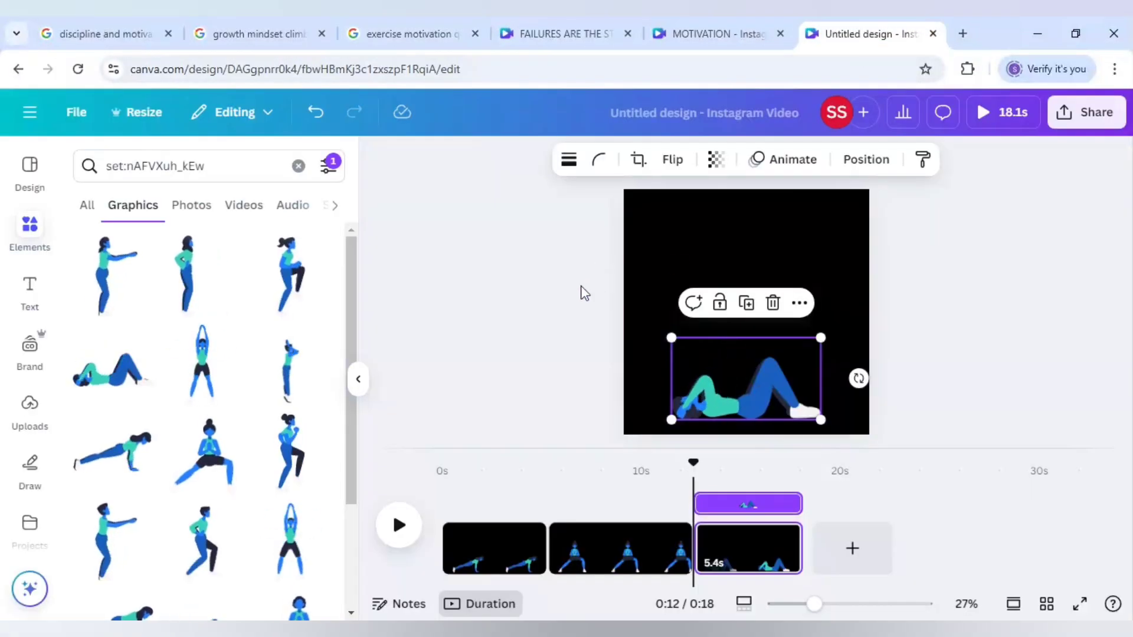
{"action": "left_click", "coordinate": [499, 539]}
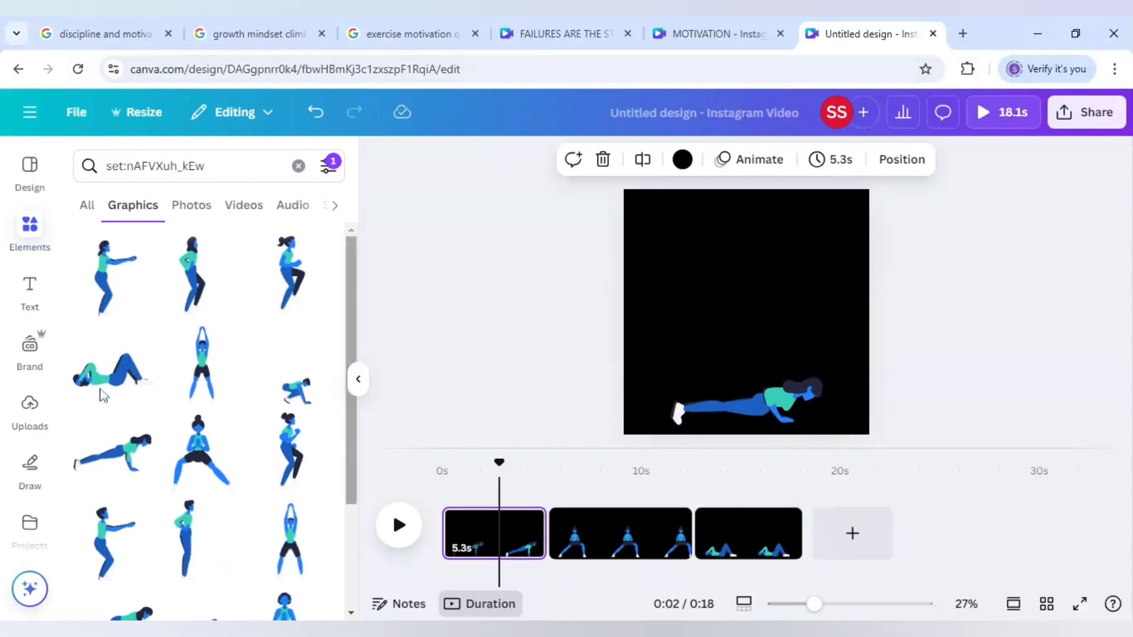
{"action": "left_click", "coordinate": [33, 293]}
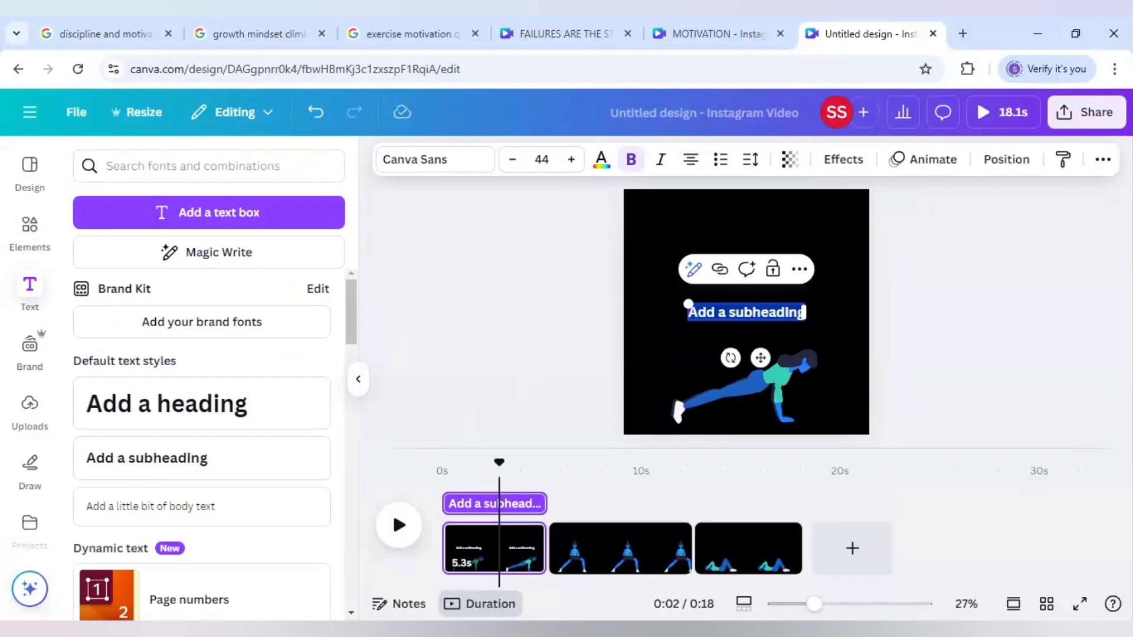
{"action": "type", "text": "THEPAIN YO"}
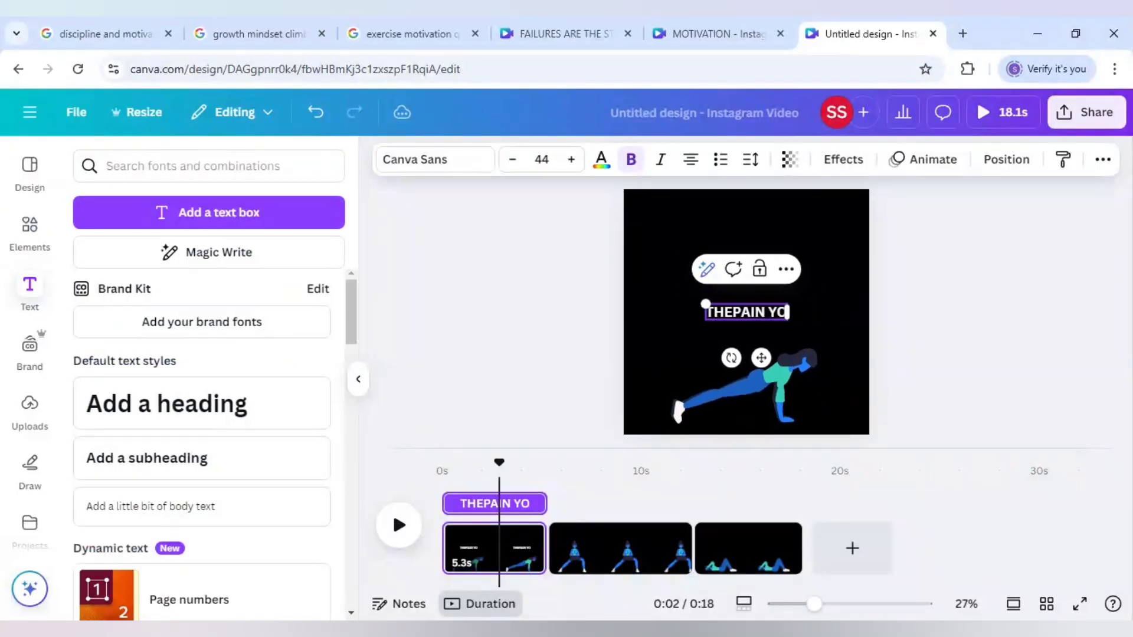
{"action": "type", "text": "U FEEL TODAY"}
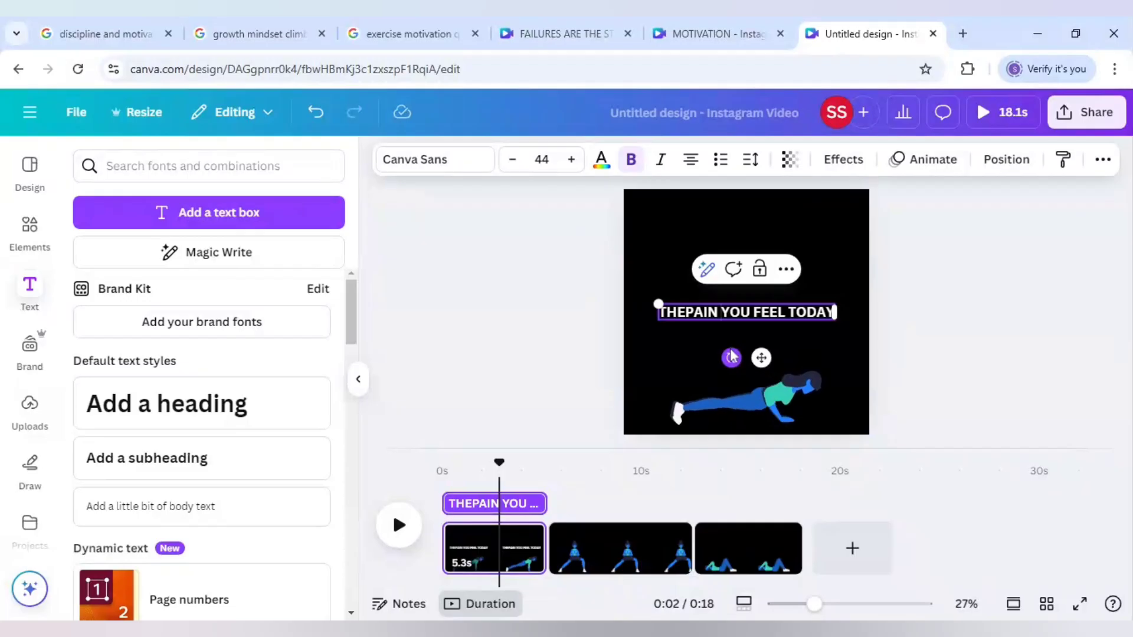
{"action": "key", "text": "Escape"}
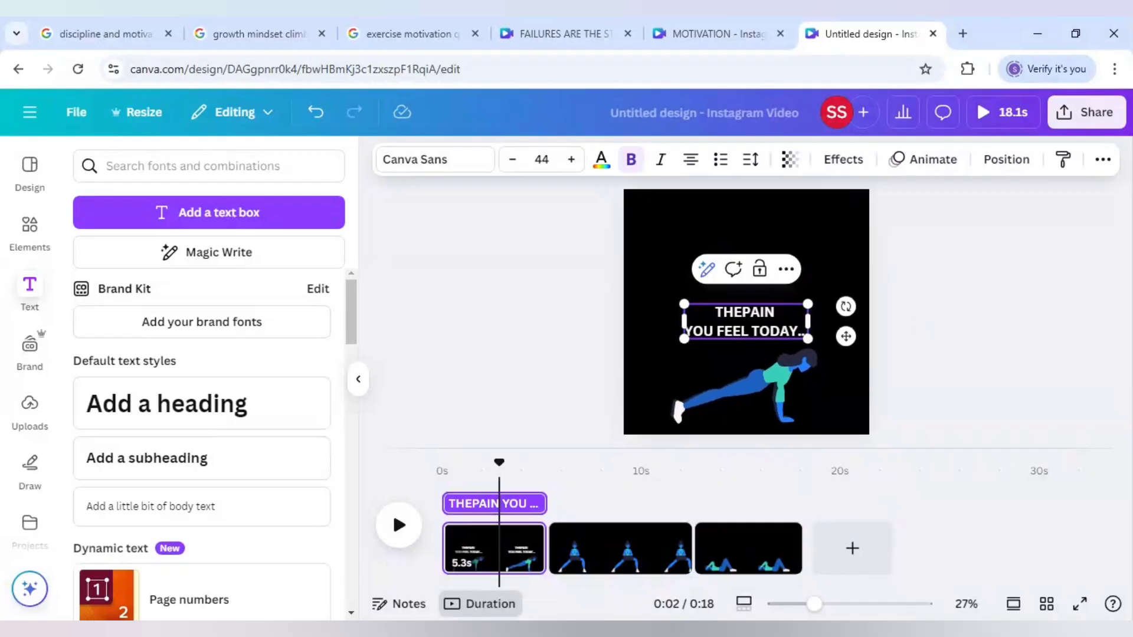
{"action": "left_click", "coordinate": [619, 332]}
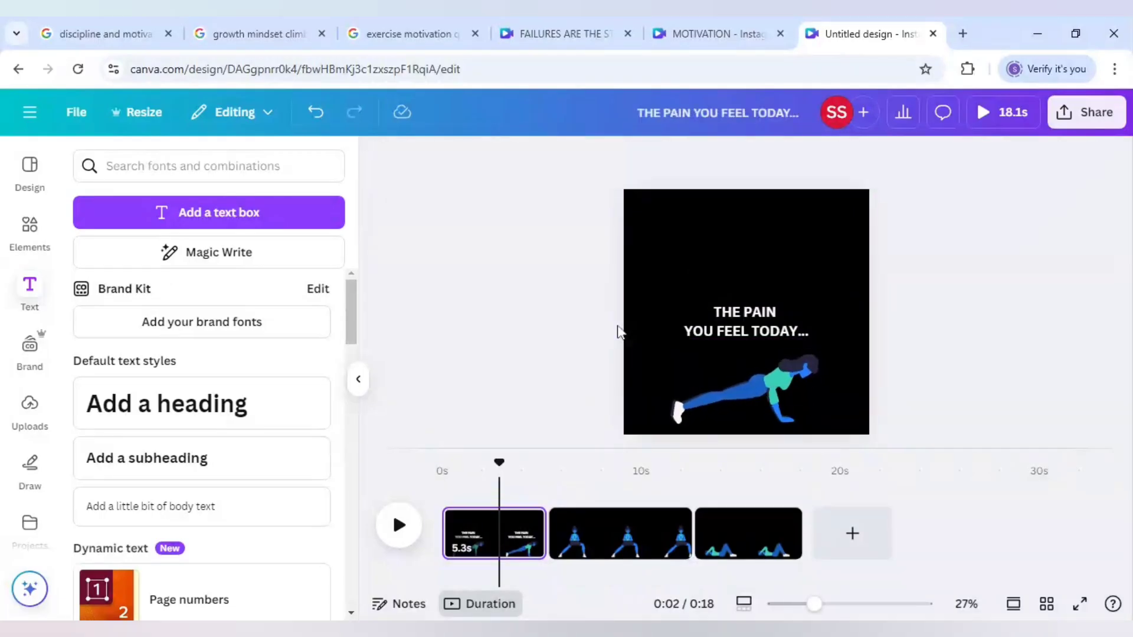
{"action": "left_click_drag", "start_coordinate": [725, 323], "coordinate": [740, 252]}
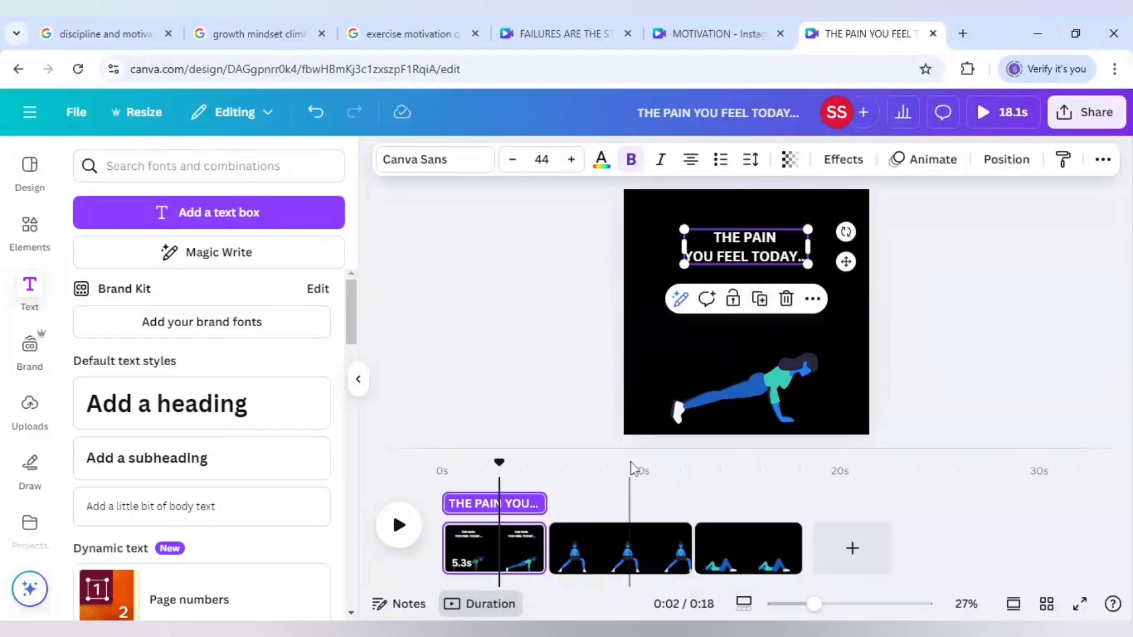
- Duplicate the caption, move the copy to the second page and centre it near the top above the side-lunge figure
{"action": "left_click", "coordinate": [760, 299]}
{"action": "left_click_drag", "start_coordinate": [781, 252], "coordinate": [782, 285]}
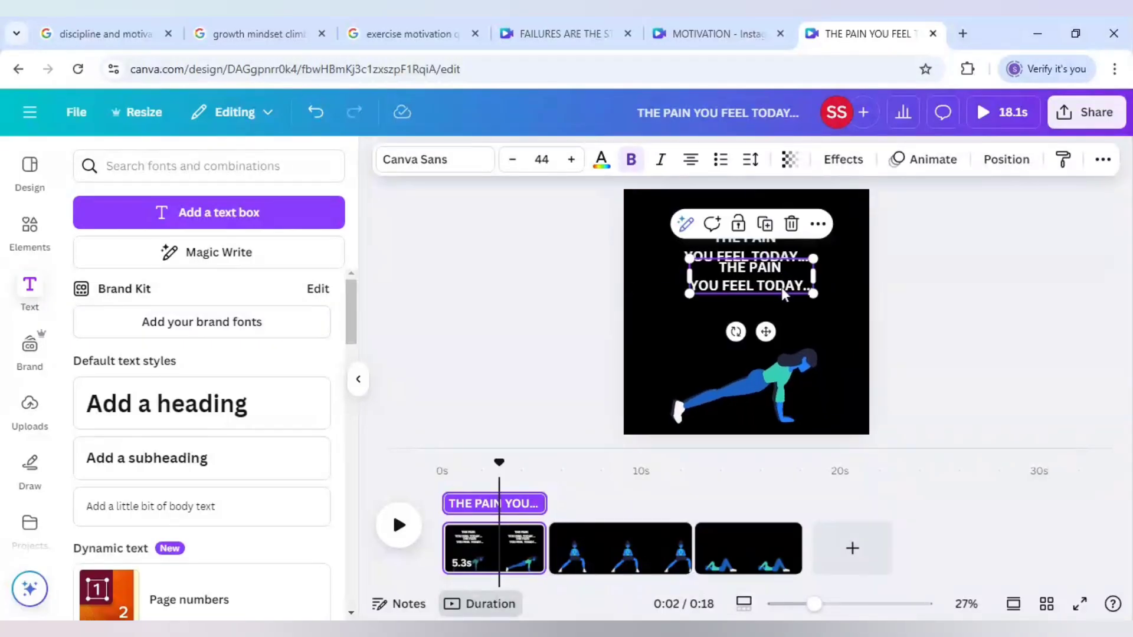
{"action": "key", "text": "ctrl+x"}
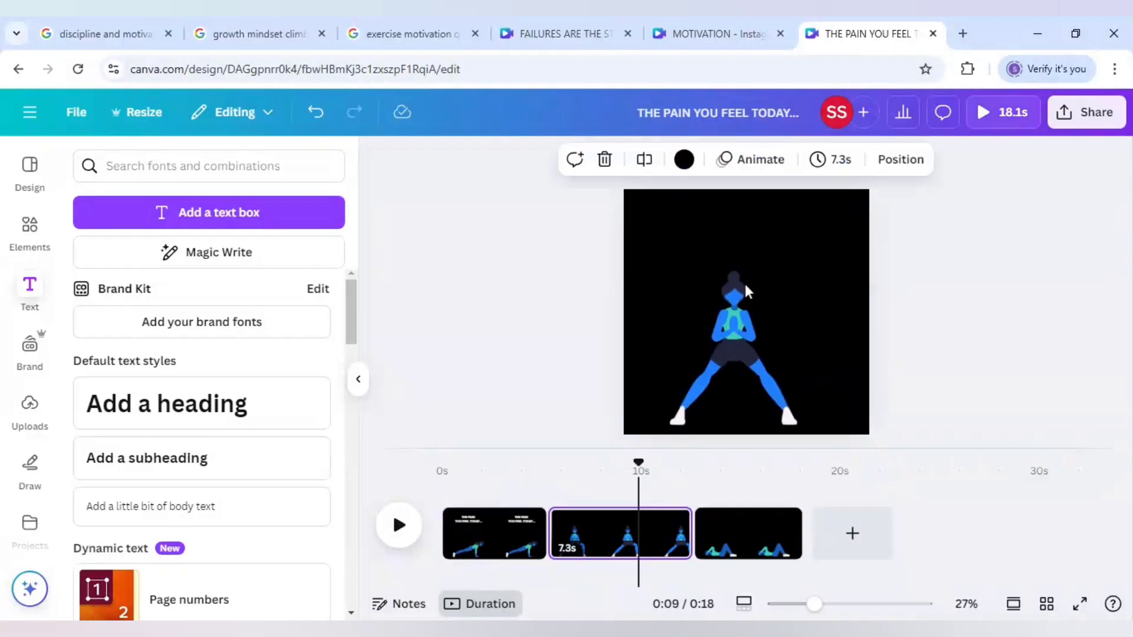
{"action": "left_click", "coordinate": [741, 270]}
{"action": "key", "text": "ctrl+v"}
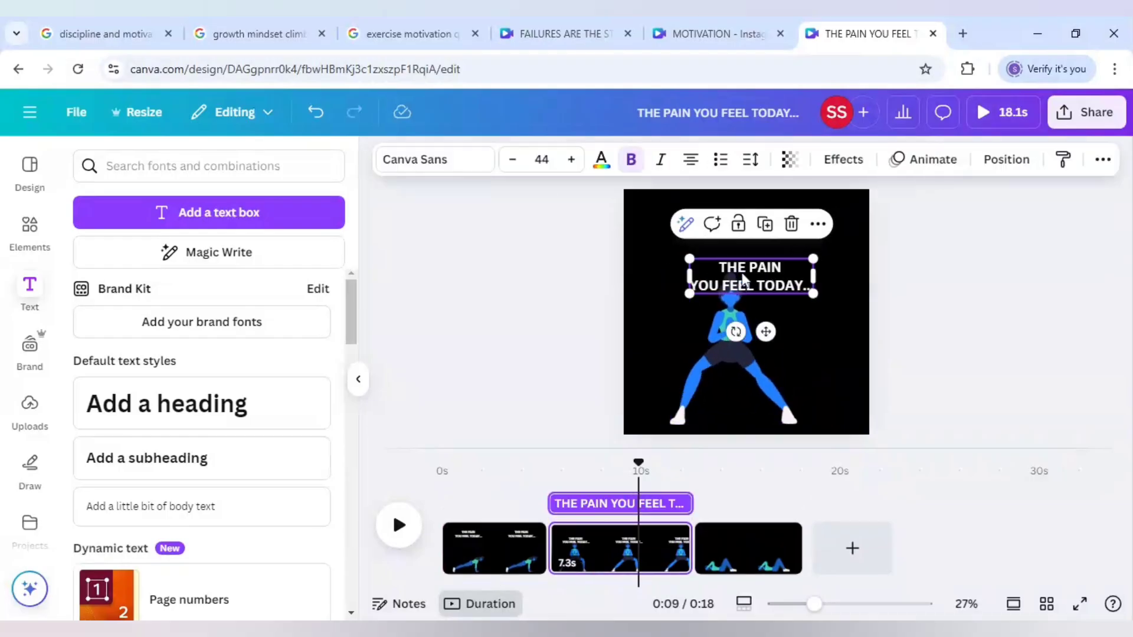
{"action": "left_click_drag", "start_coordinate": [746, 273], "coordinate": [738, 238]}
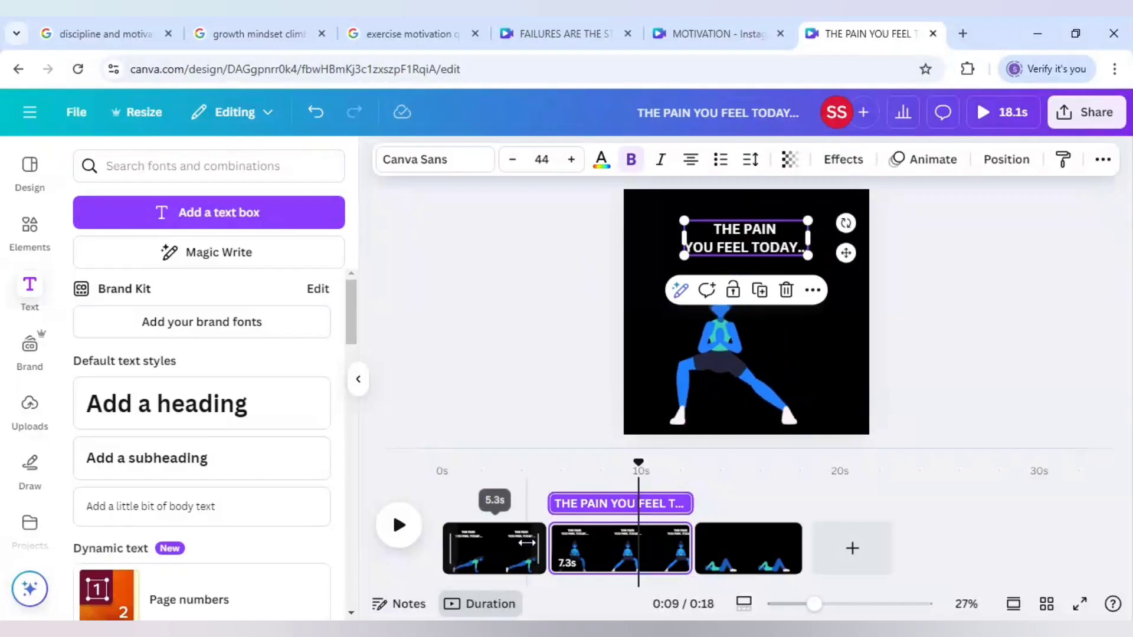
{"action": "left_click_drag", "start_coordinate": [745, 251], "coordinate": [756, 242]}
- Change "THE PAIN" to "IS THE STRENGTH" in the second page's caption and run it on into "YOU FEEL"
{"action": "left_click", "coordinate": [756, 242]}
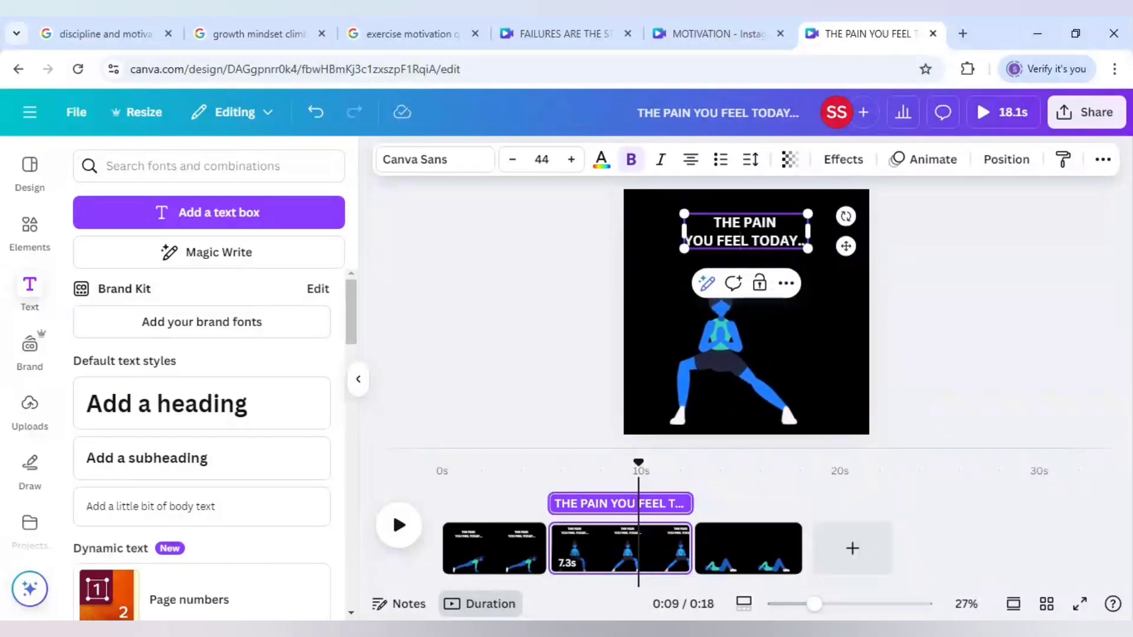
{"action": "double_click", "coordinate": [740, 240]}
{"action": "left_click", "coordinate": [740, 241]}
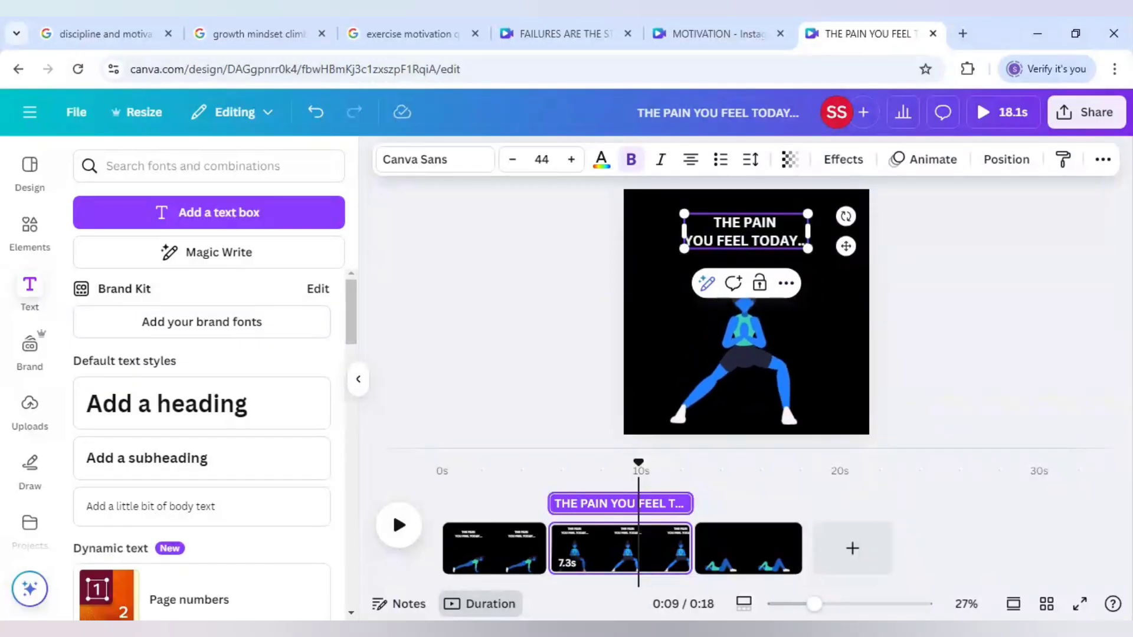
{"action": "type", "text": "IS"}
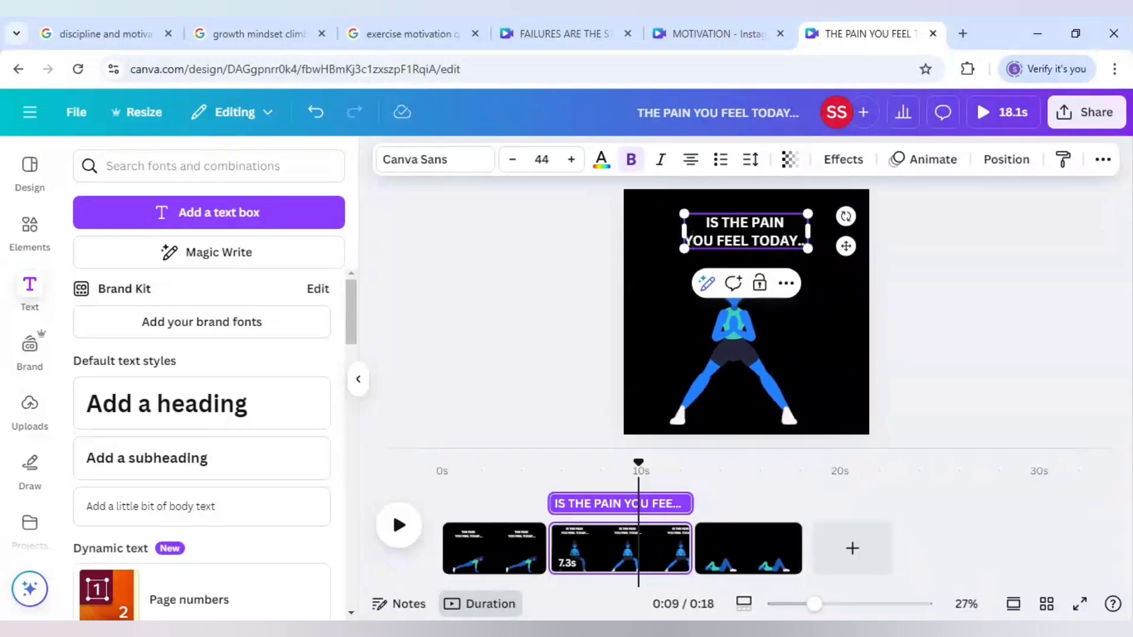
{"action": "key", "text": "BackSpace"}
{"action": "key", "text": "BackSpace"}
{"action": "key", "text": "BackSpace"}
{"action": "key", "text": "BackSpace"}
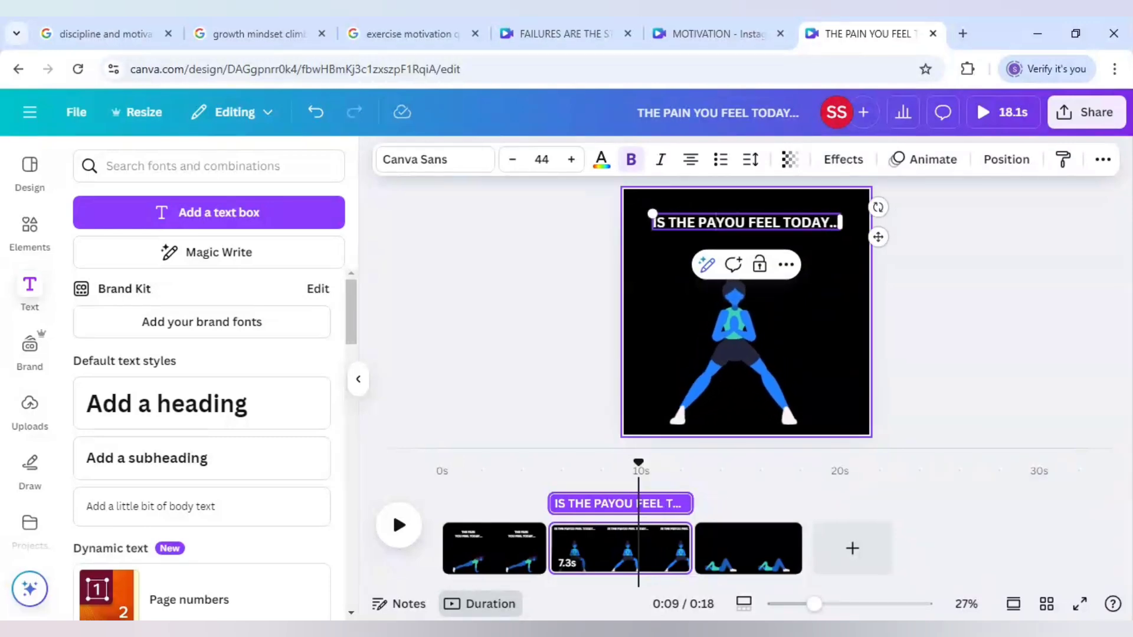
{"action": "key", "text": "BackSpace"}
{"action": "type", "text": "STRE"}
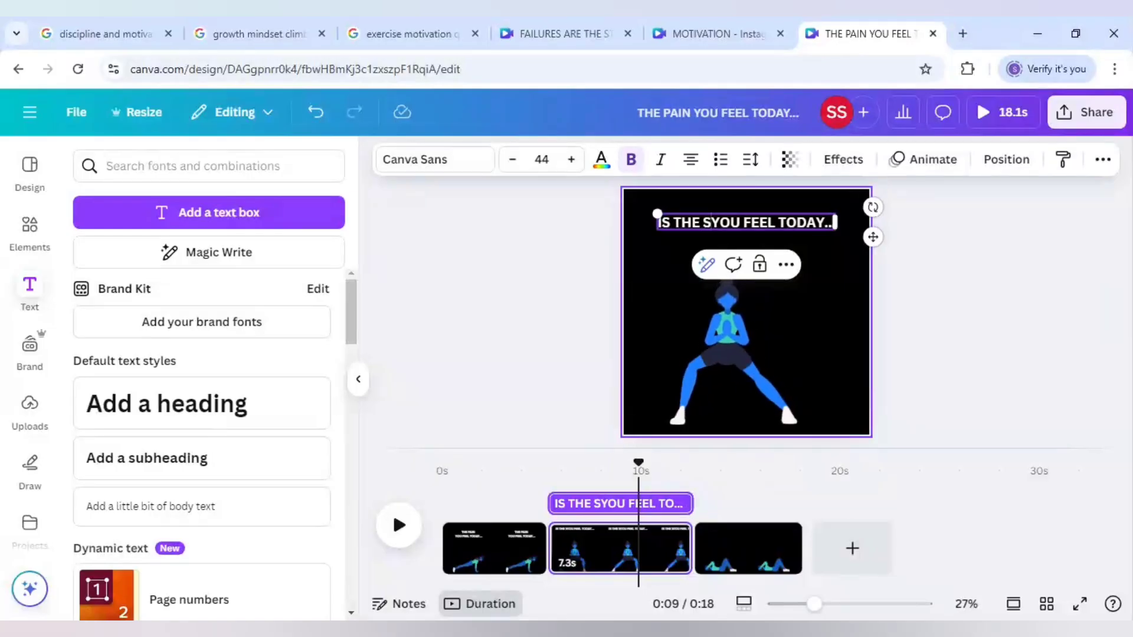
{"action": "type", "text": "NGTH"}
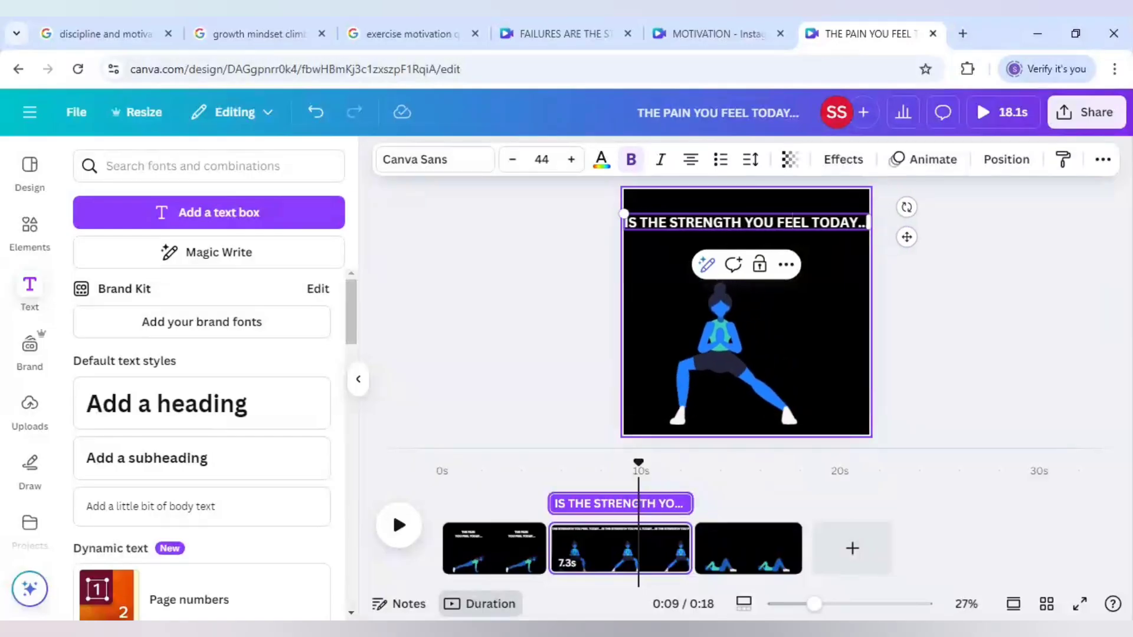
- Change "TODAY" to "TOMORROW" in the second page's caption and move the ellipsis from the end to the start
{"action": "key", "text": "BackSpace"}
{"action": "key", "text": "BackSpace"}
{"action": "key", "text": "BackSpace"}
{"action": "key", "text": "BackSpace"}
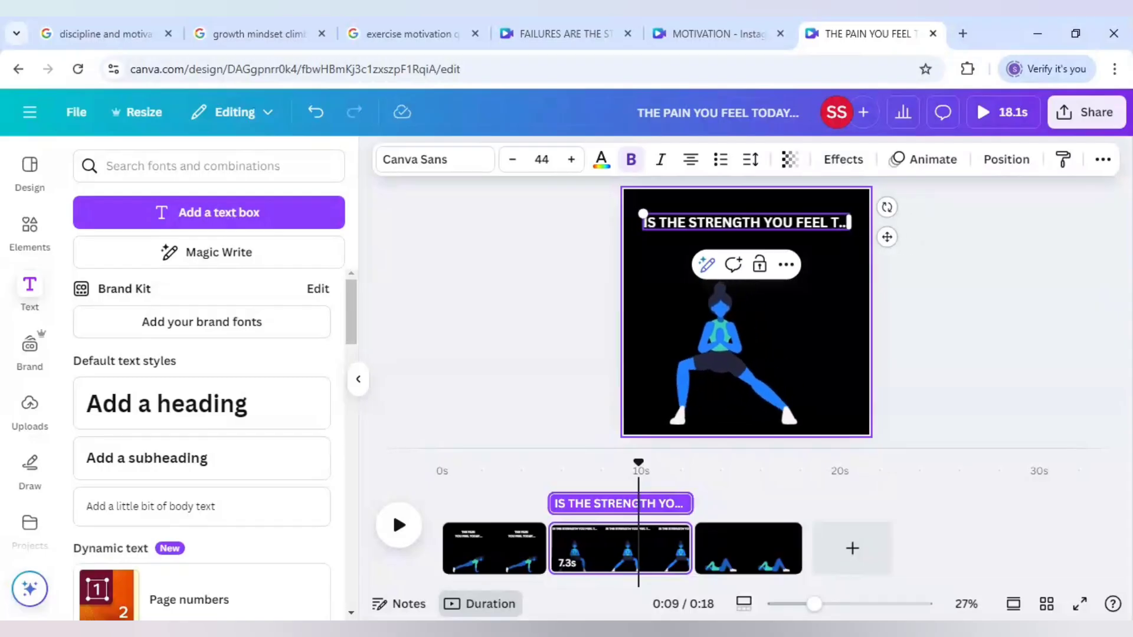
{"action": "type", "text": "OMORRO"}
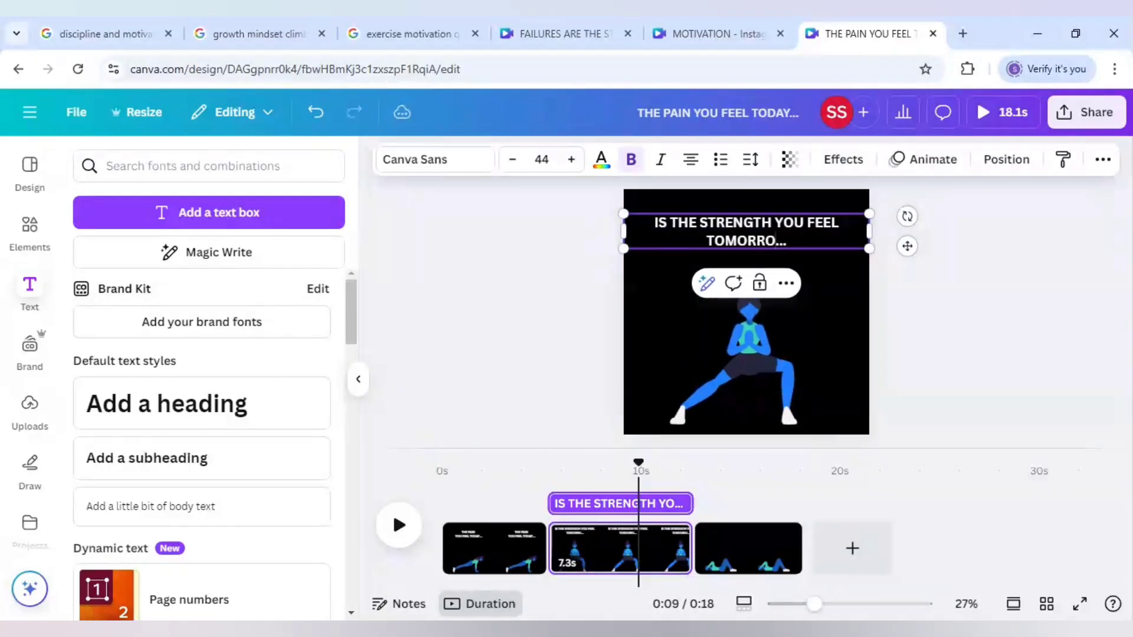
{"action": "type", "text": "W"}
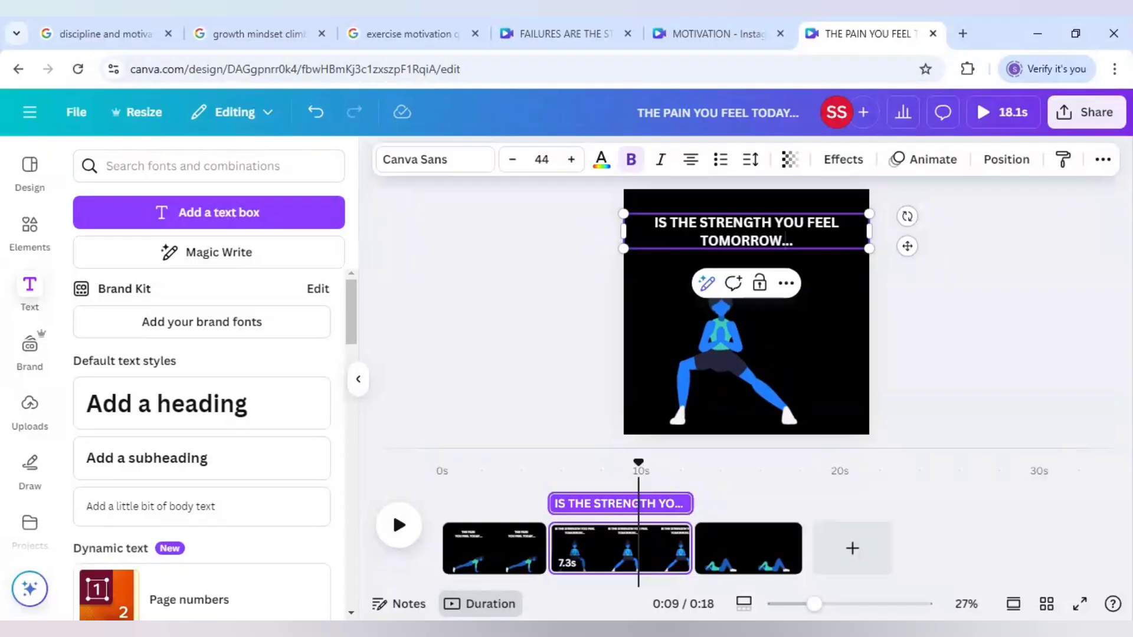
{"action": "key", "text": "BackSpace"}
{"action": "key", "text": "BackSpace"}
{"action": "key", "text": "BackSpace"}
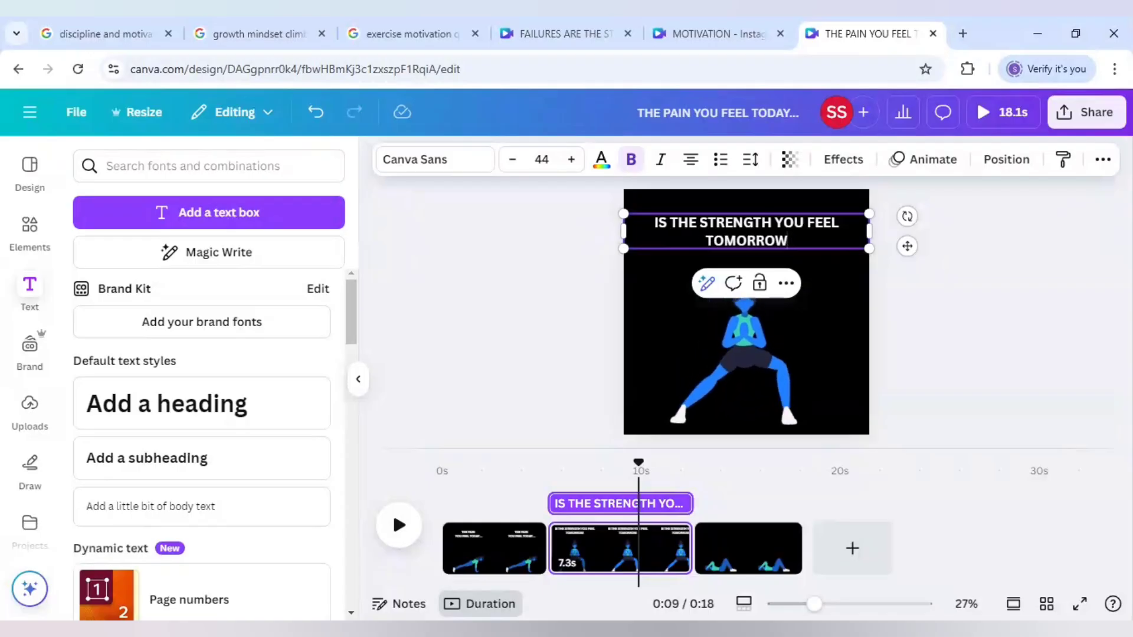
{"action": "left_click", "coordinate": [654, 222]}
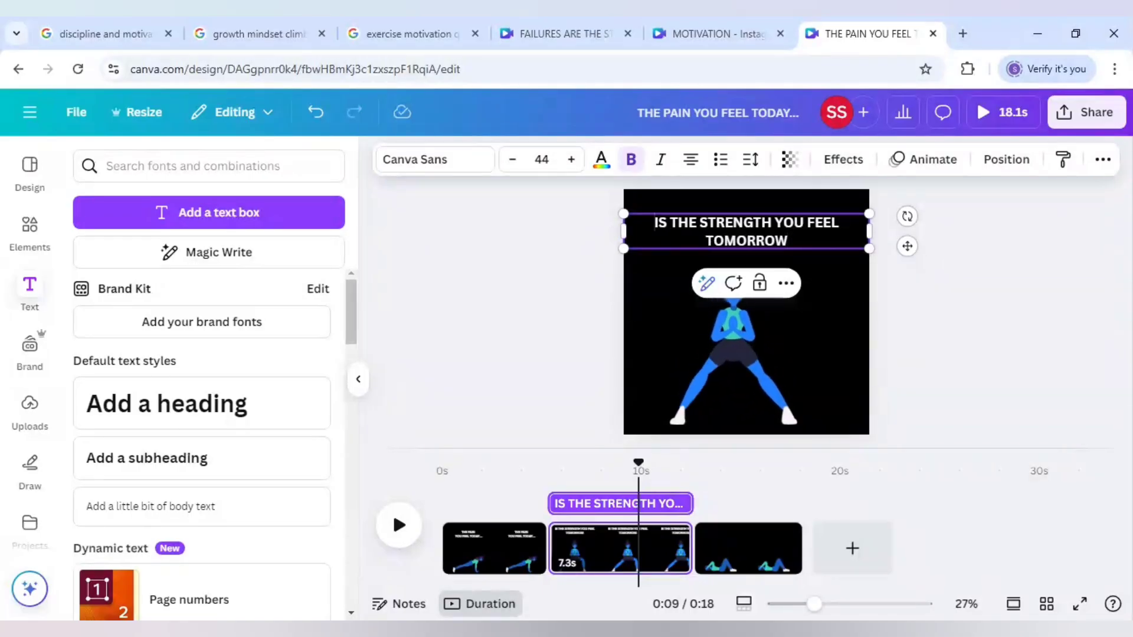
{"action": "type", "text": "..."}
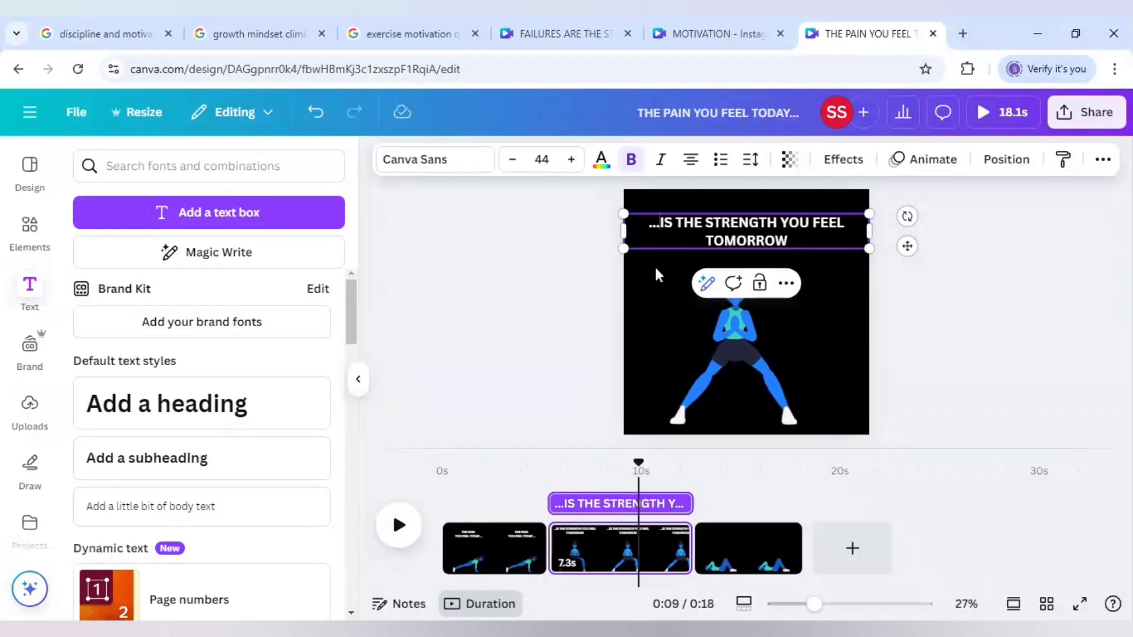
- Colour the word "TODAY" yellow in the first page's caption
{"action": "left_click", "coordinate": [575, 282]}
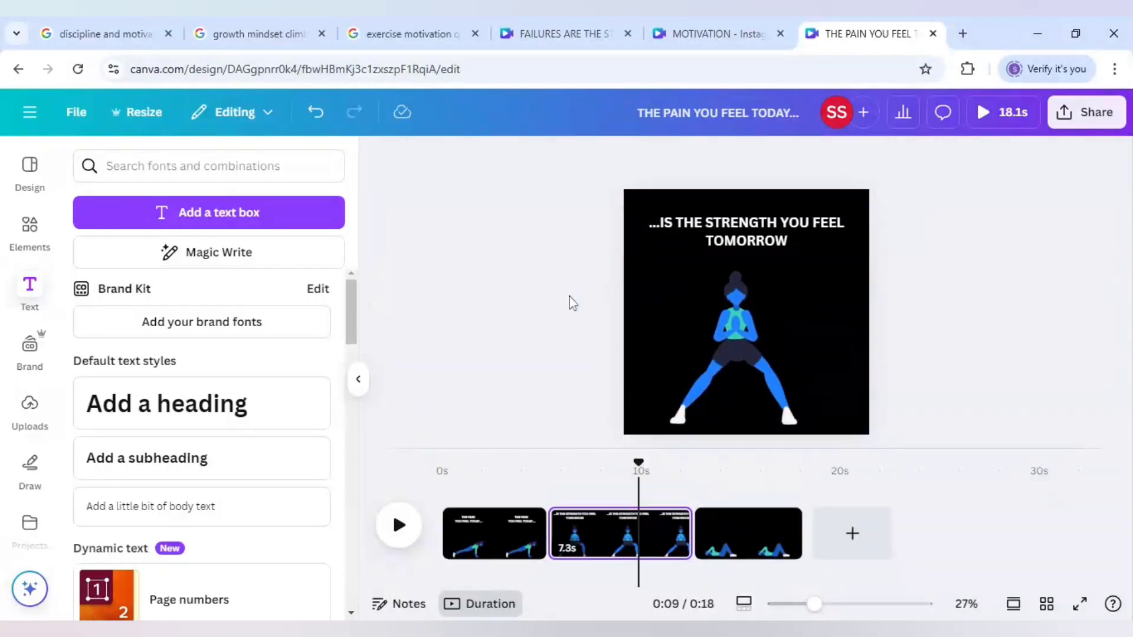
{"action": "left_click", "coordinate": [511, 540]}
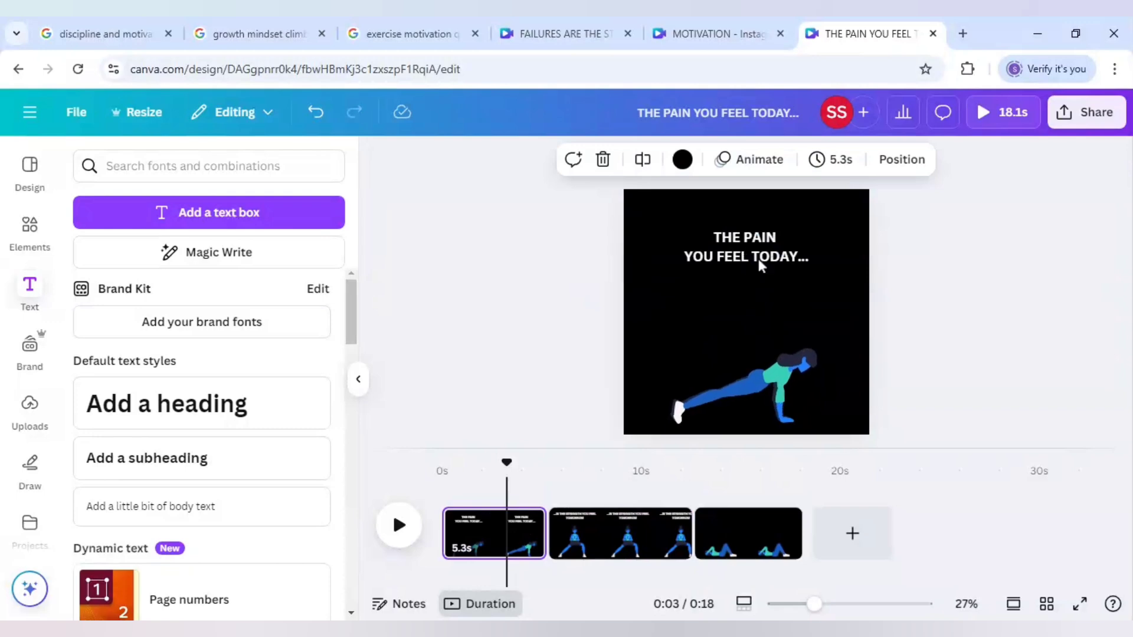
{"action": "left_click", "coordinate": [760, 263]}
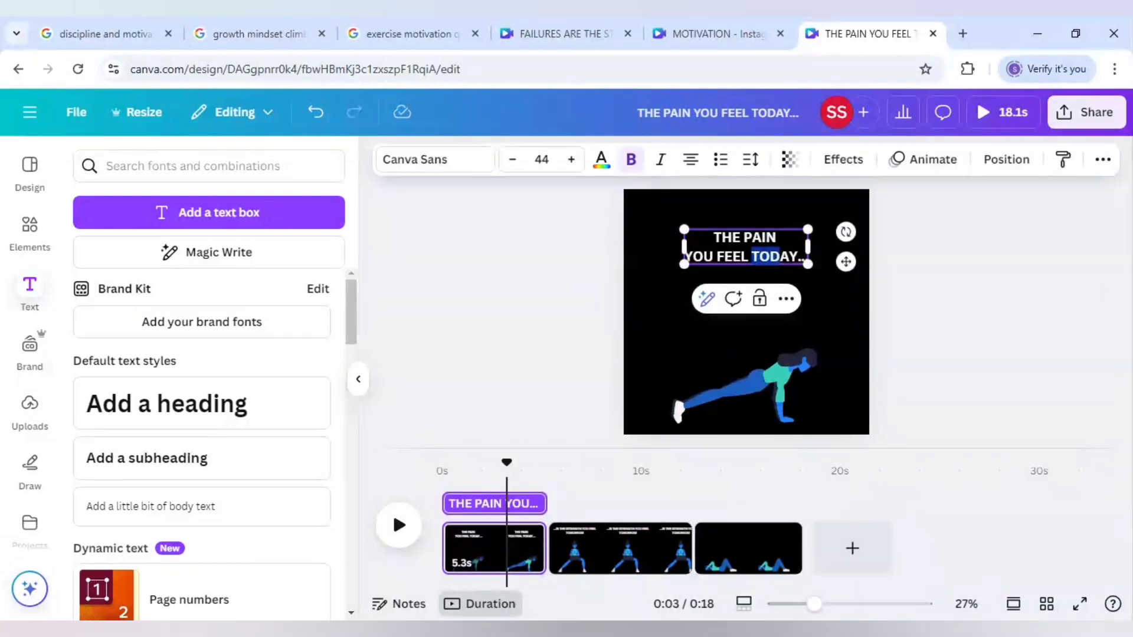
{"action": "left_click_drag", "start_coordinate": [779, 257], "coordinate": [798, 256]}
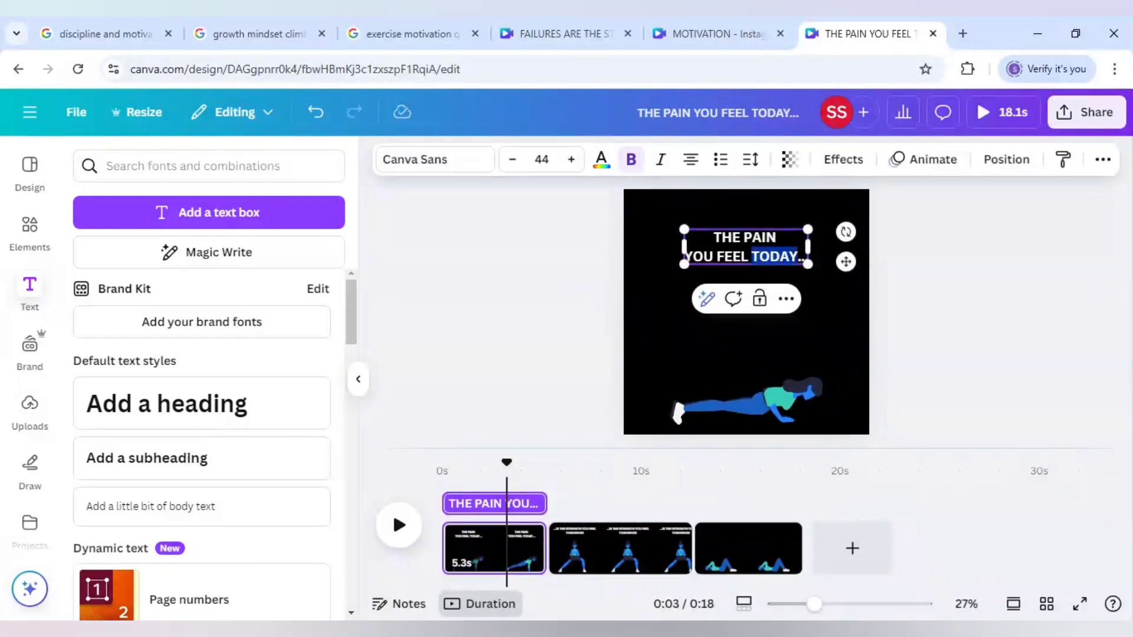
{"action": "left_click", "coordinate": [599, 161]}
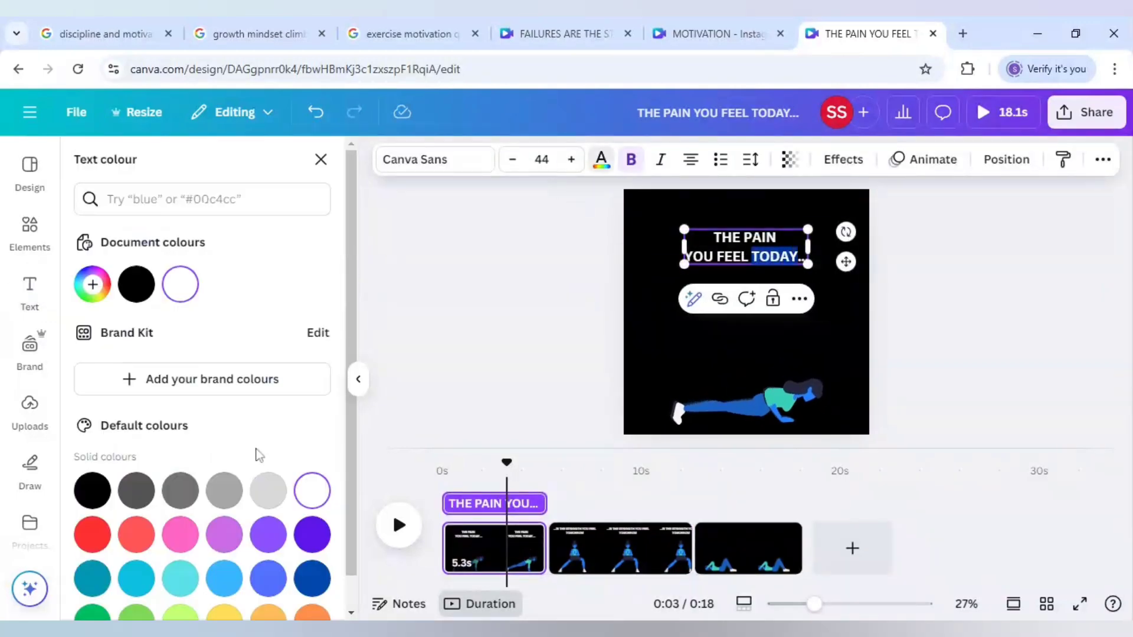
{"action": "left_click", "coordinate": [224, 616]}
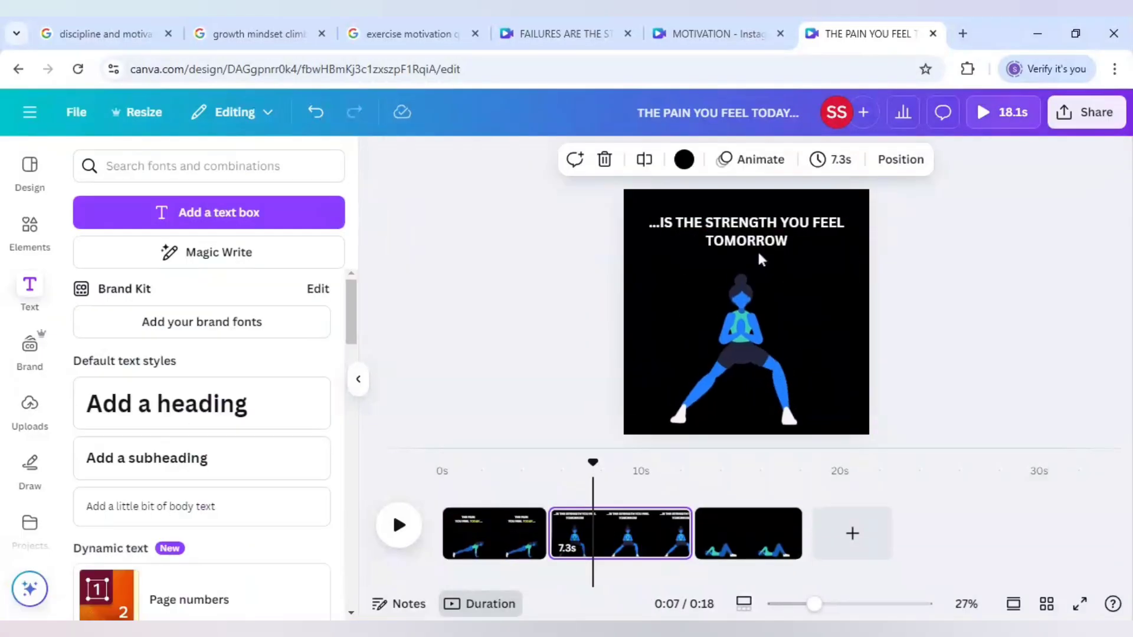
- Colour the word "TOMORROW" in the second page's caption with the same yellow from the document colours
{"action": "left_click", "coordinate": [653, 222]}
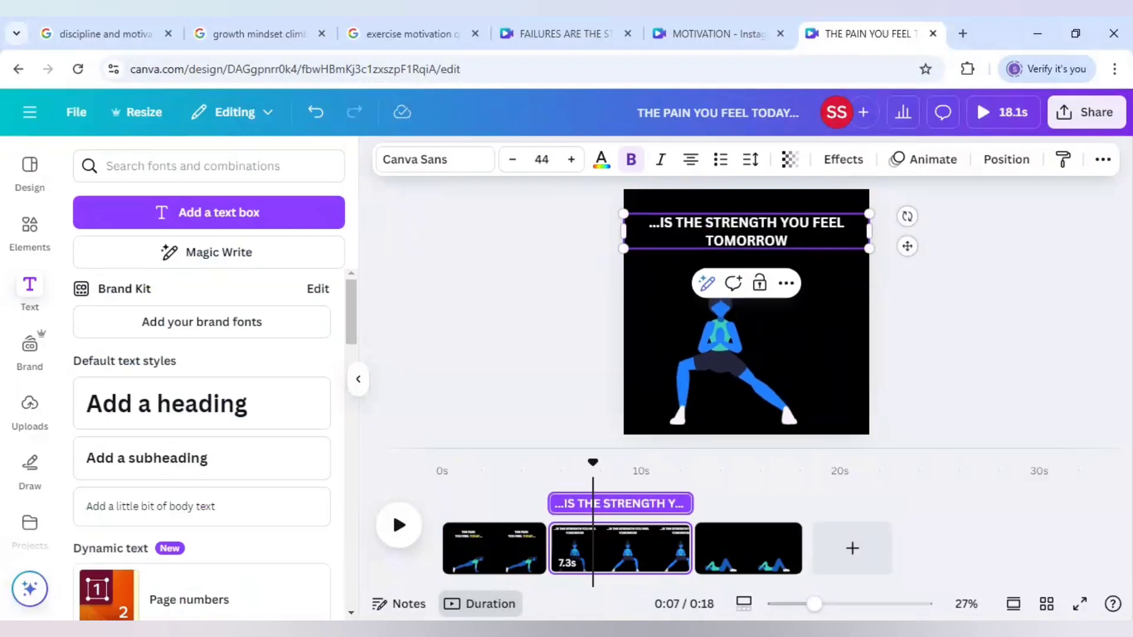
{"action": "left_click_drag", "start_coordinate": [764, 241], "coordinate": [788, 241]}
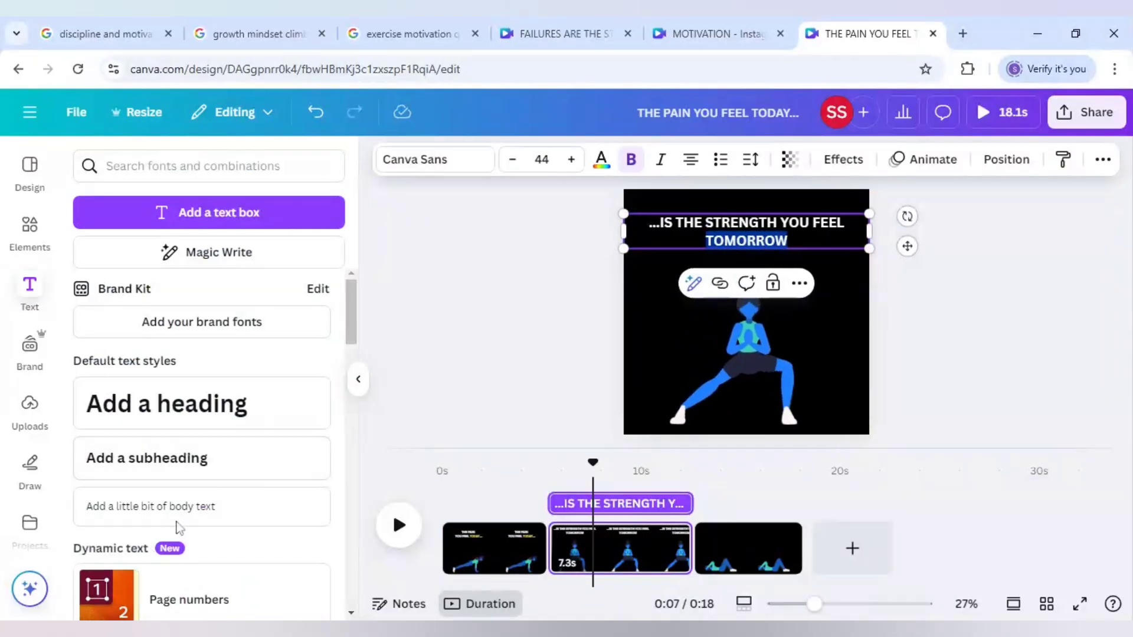
{"action": "left_click", "coordinate": [600, 159]}
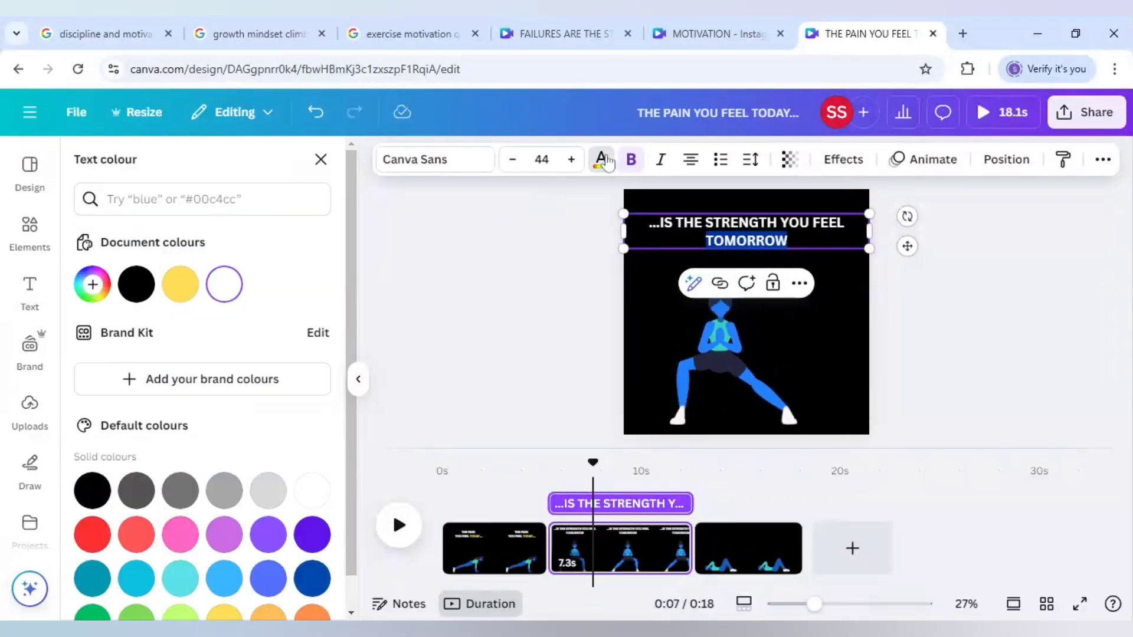
{"action": "left_click", "coordinate": [181, 284]}
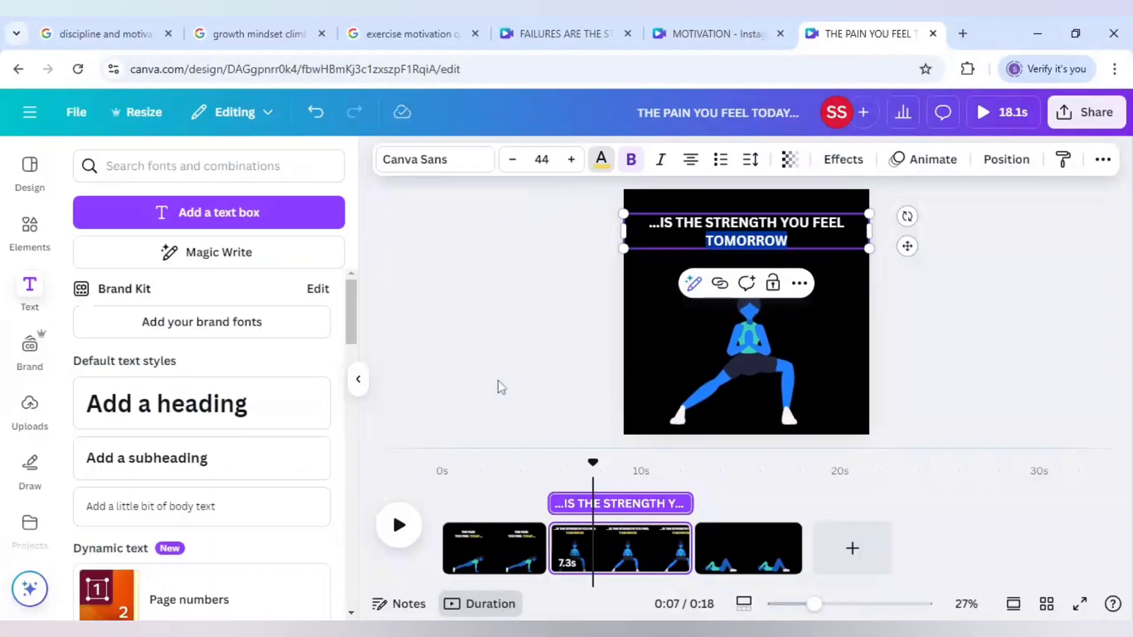
{"action": "left_click", "coordinate": [498, 381]}
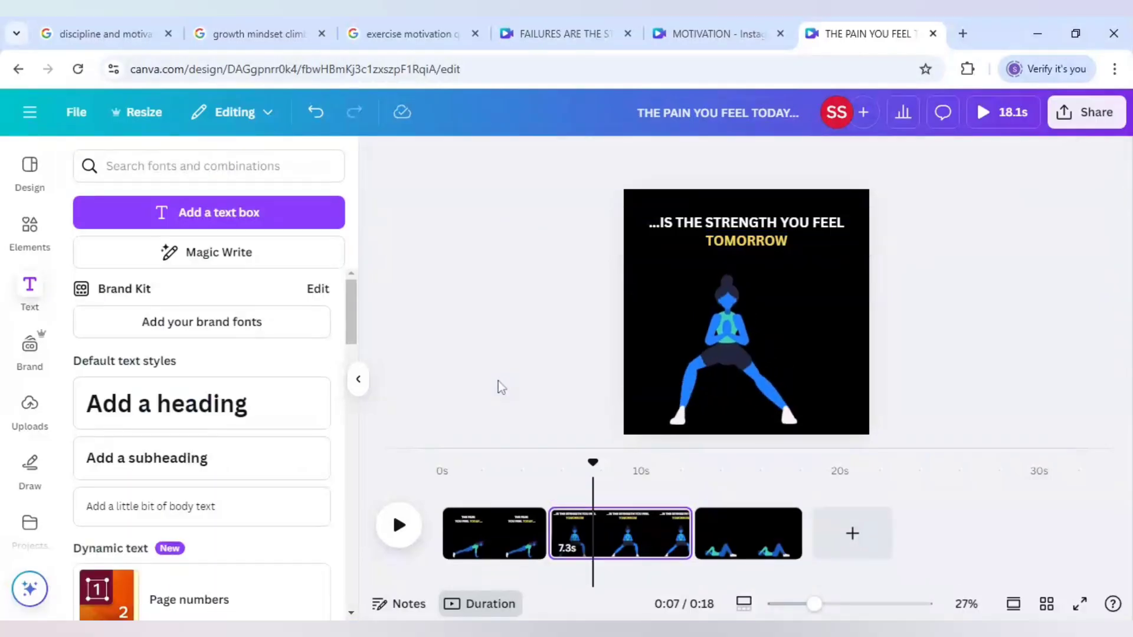
- Show the rulers and place a horizontal guide at about 176 px, just above the first page's caption
{"action": "left_click", "coordinate": [730, 550]}
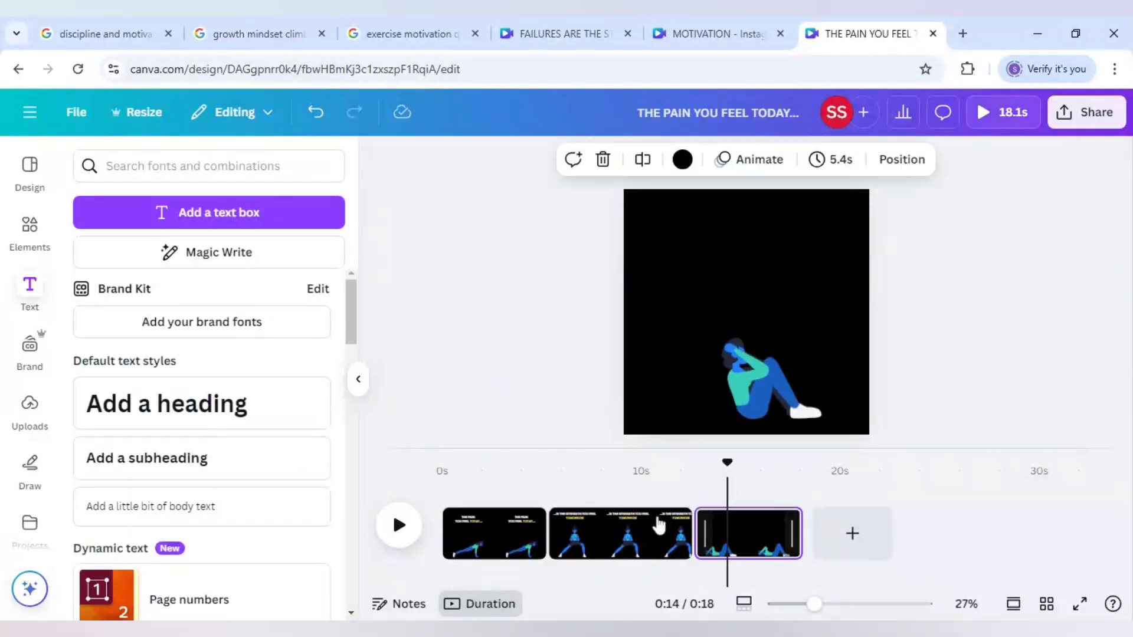
{"action": "left_click", "coordinate": [645, 528]}
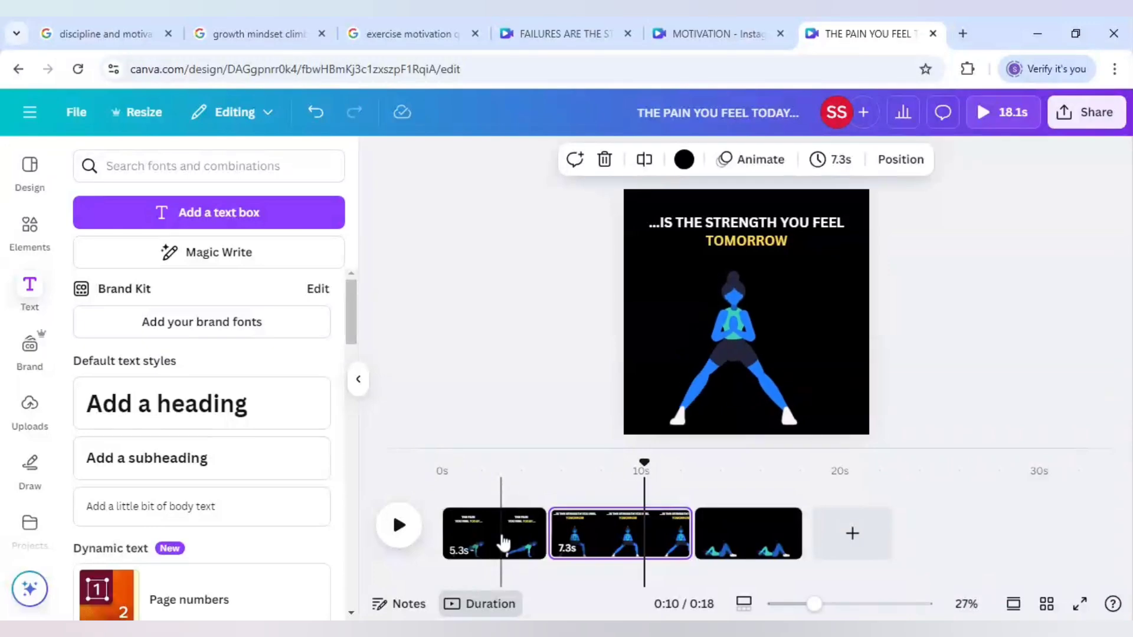
{"action": "left_click", "coordinate": [501, 539]}
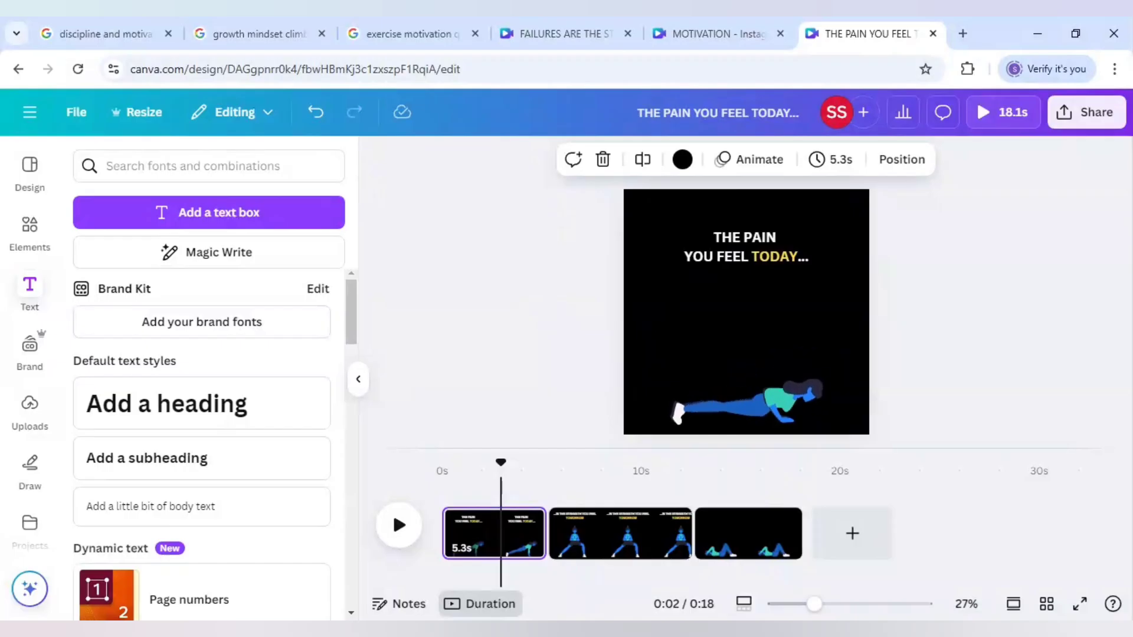
{"action": "key", "text": "shift+r"}
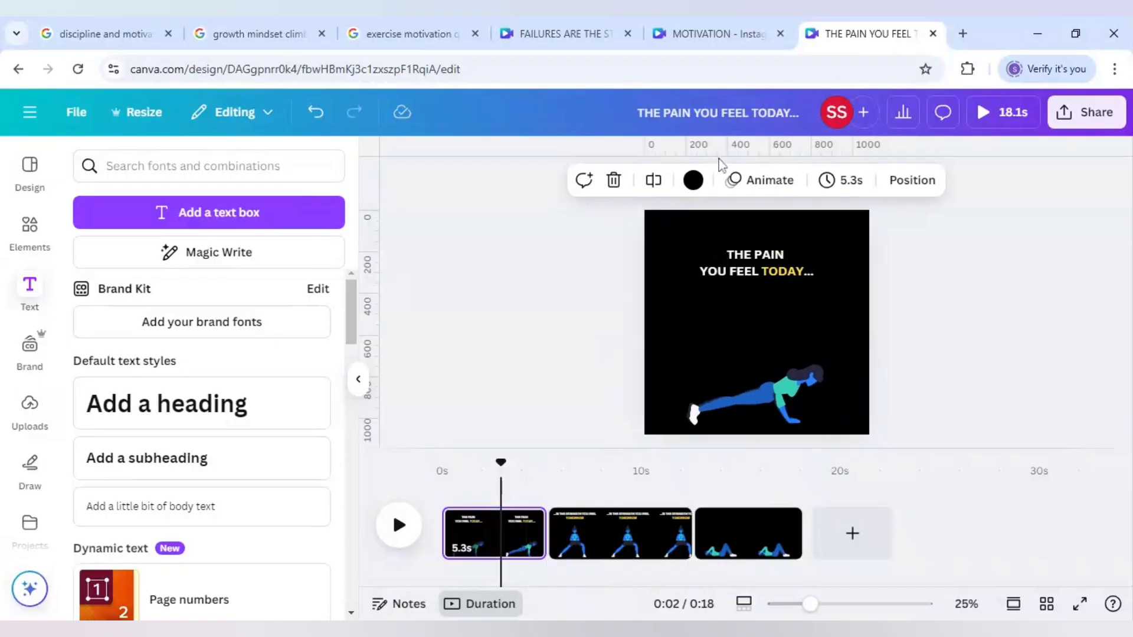
{"action": "left_click_drag", "start_coordinate": [715, 184], "coordinate": [709, 247]}
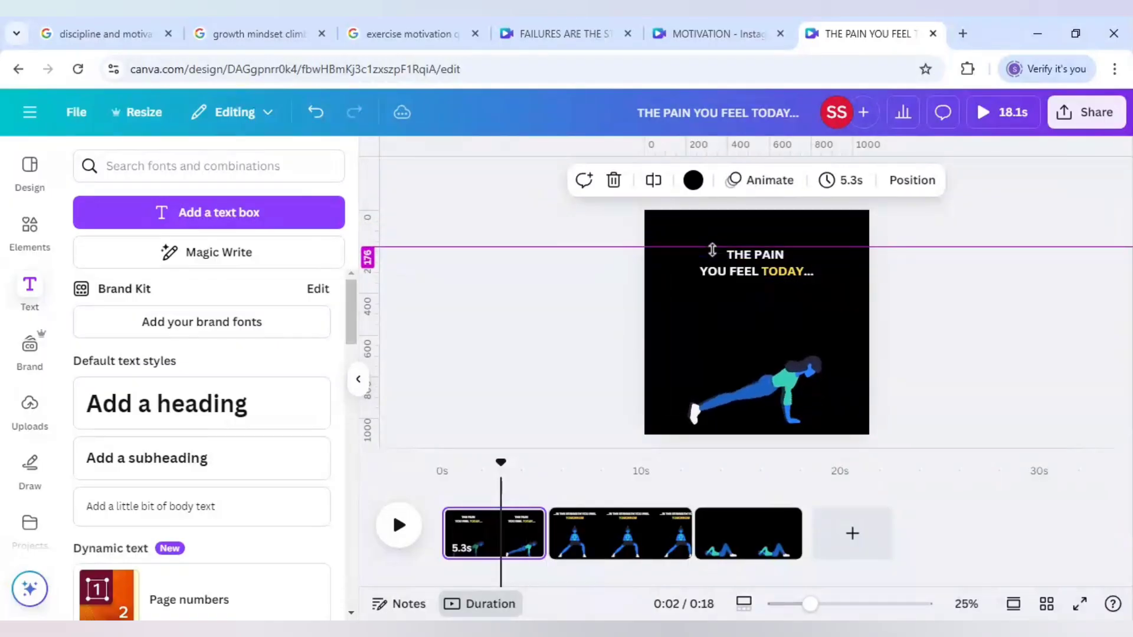
- Move the horizontal guide up to about 151 px and align the top of the second page's caption with it
{"action": "left_click", "coordinate": [601, 531]}
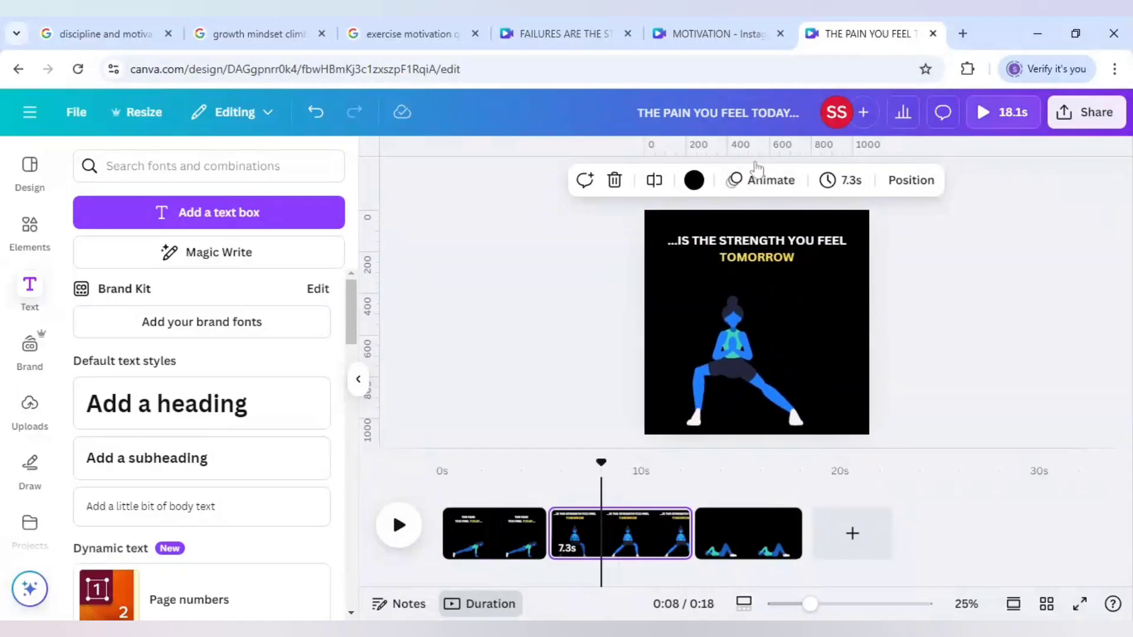
{"action": "left_click", "coordinate": [526, 532]}
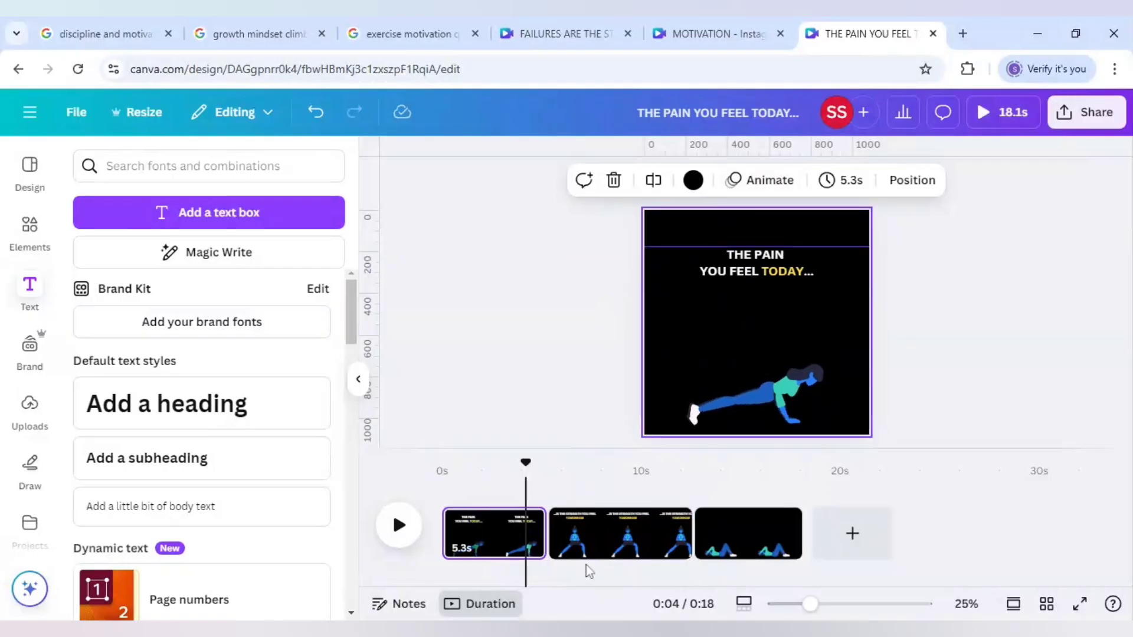
{"action": "left_click", "coordinate": [589, 532]}
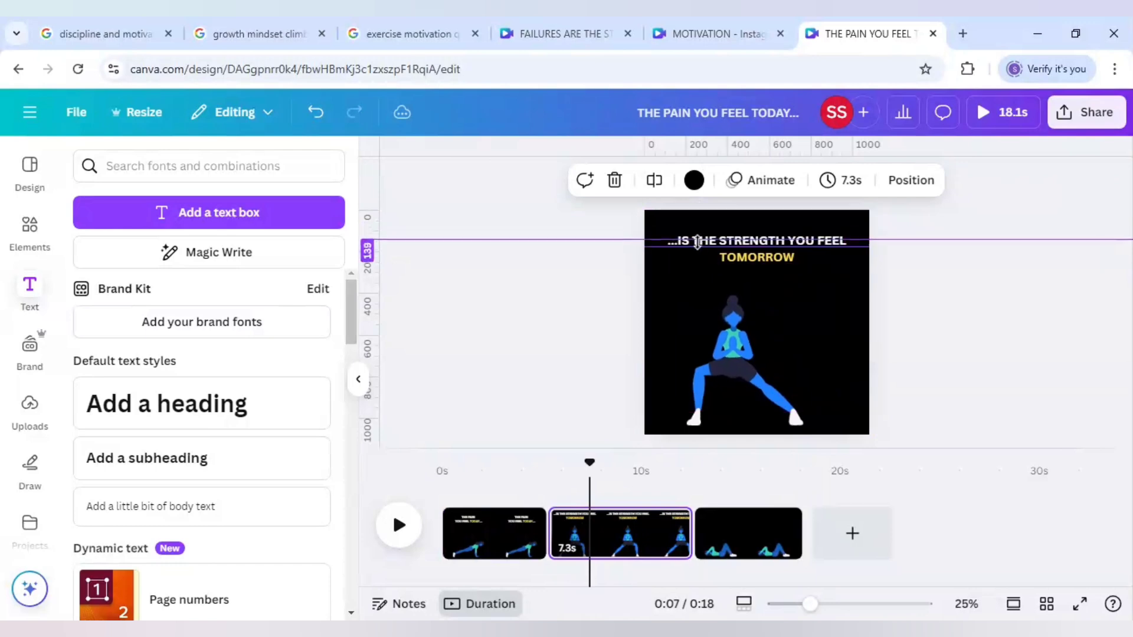
{"action": "left_click_drag", "start_coordinate": [698, 249], "coordinate": [767, 257]}
{"action": "left_click", "coordinate": [771, 258]}
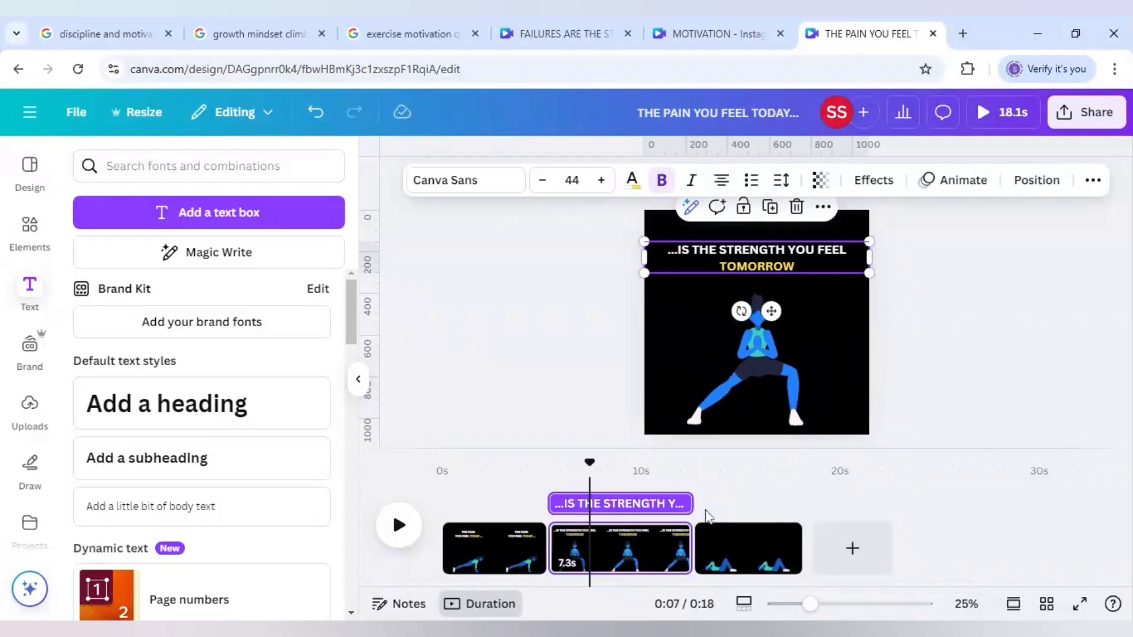
- Duplicate the second page's caption, place the copy below it and replace its text with "KEEP GROWING"
{"action": "left_click", "coordinate": [770, 207]}
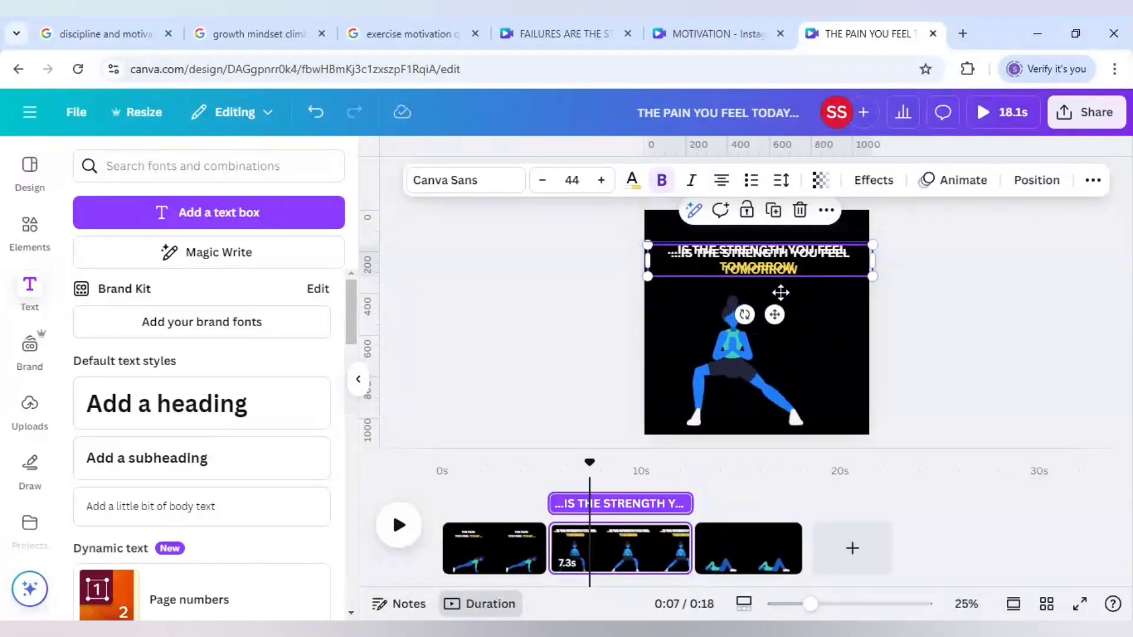
{"action": "double_click", "coordinate": [783, 299]}
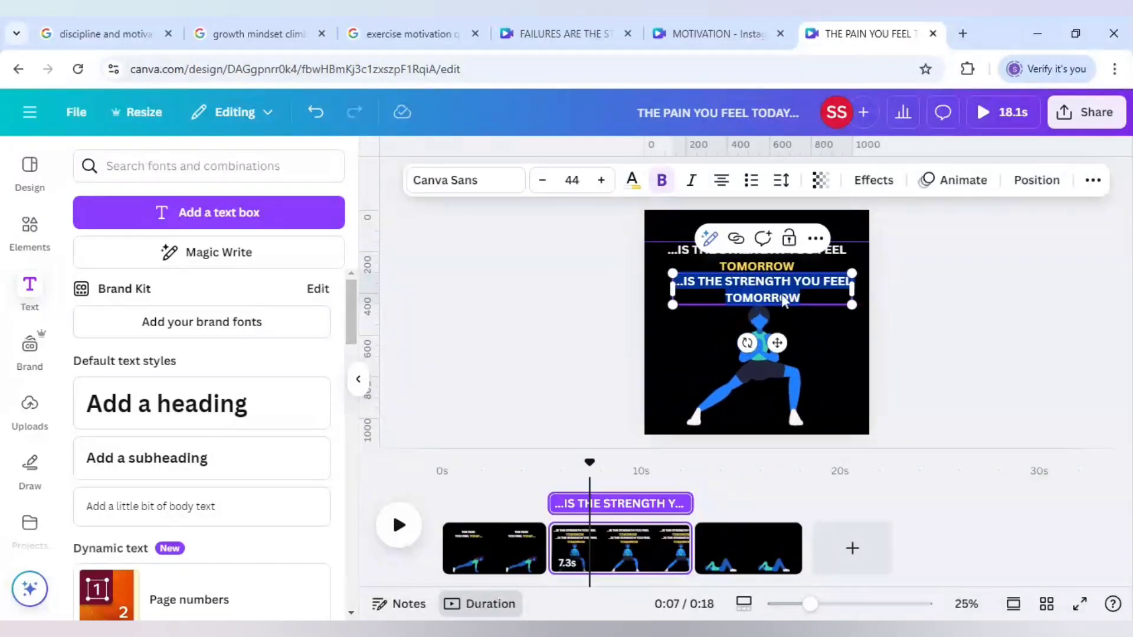
{"action": "type", "text": "KEEP"}
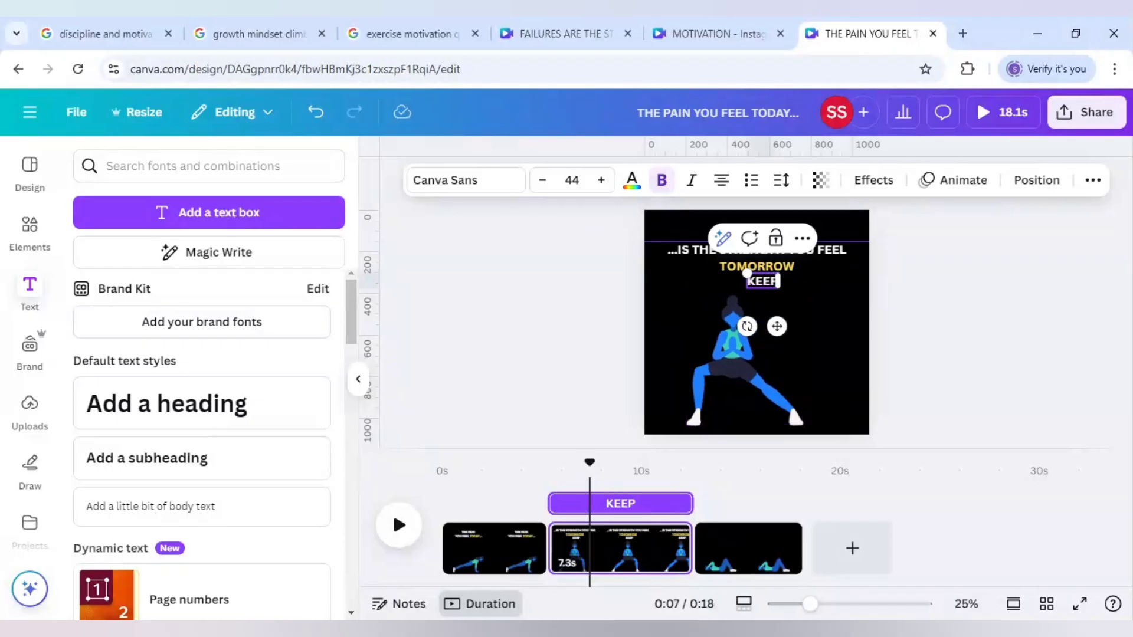
{"action": "type", "text": " GROWING"}
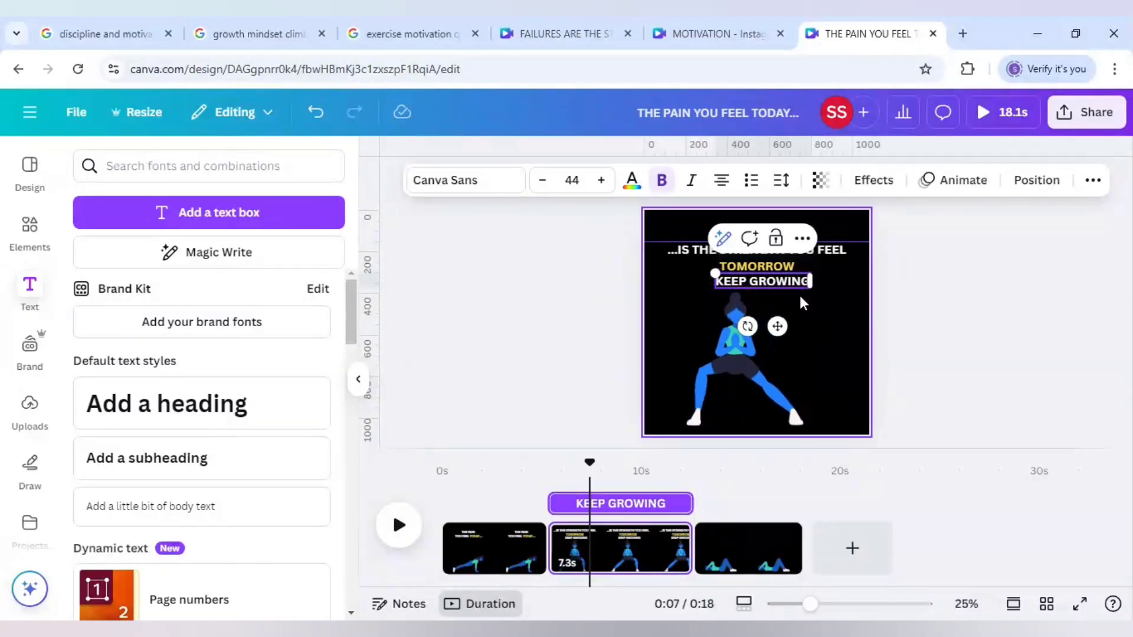
{"action": "left_click", "coordinate": [819, 302]}
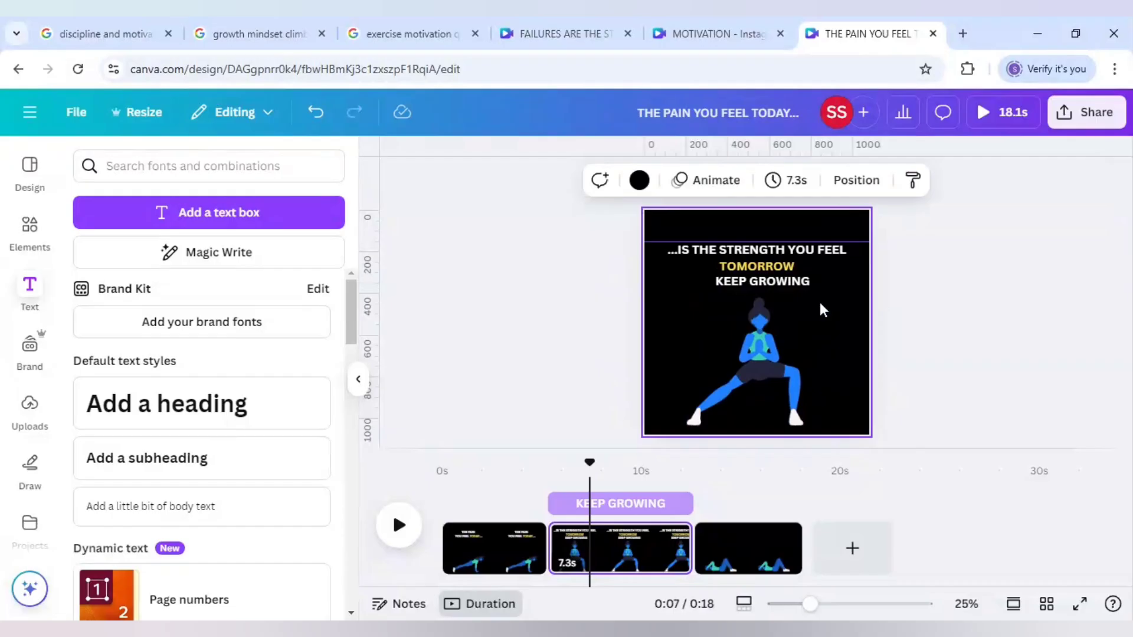
- Move the "KEEP GROWING" text to the third page and centre it horizontally with its top on the guide
{"action": "left_click", "coordinate": [781, 284]}
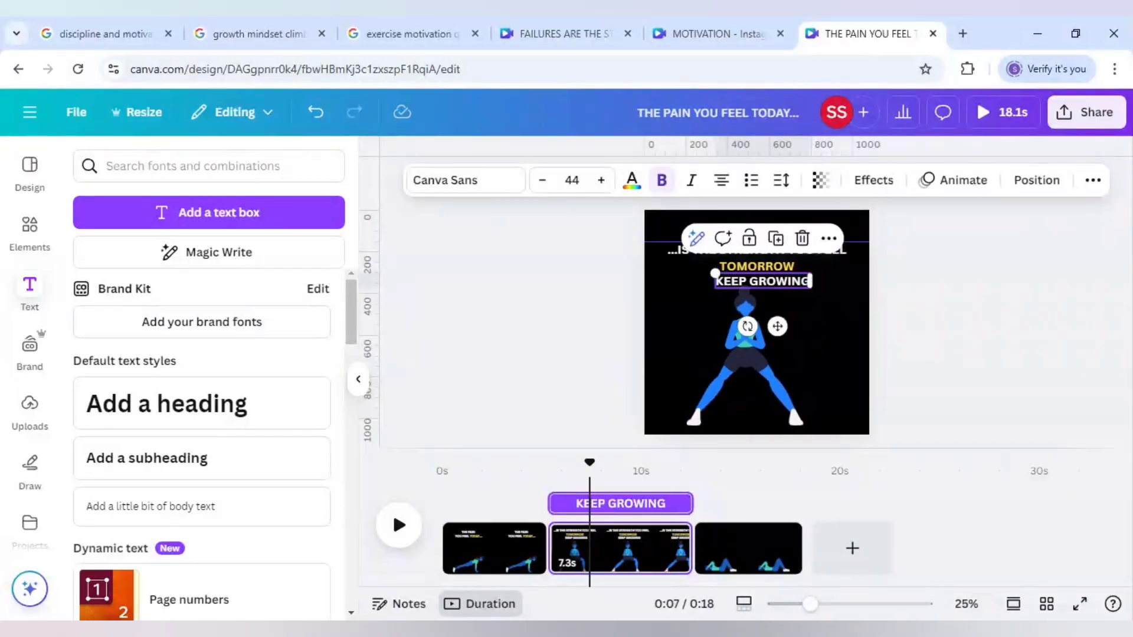
{"action": "key", "text": "ctrl+x"}
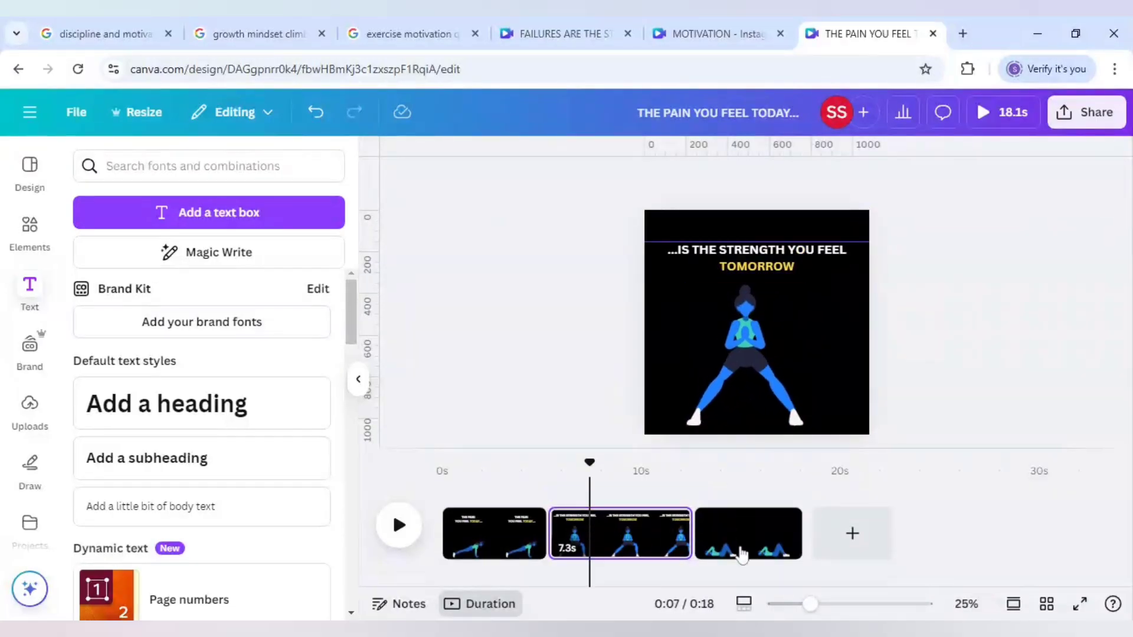
{"action": "left_click", "coordinate": [738, 553]}
{"action": "left_click", "coordinate": [747, 316]}
{"action": "key", "text": "ctrl+v"}
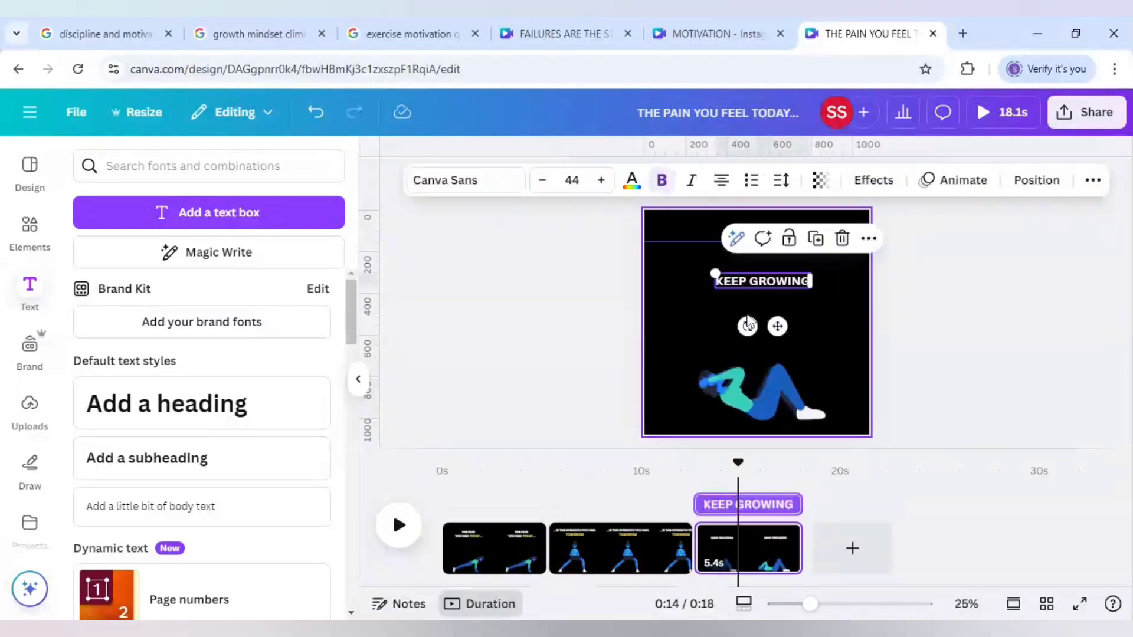
{"action": "left_click_drag", "start_coordinate": [766, 277], "coordinate": [764, 246]}
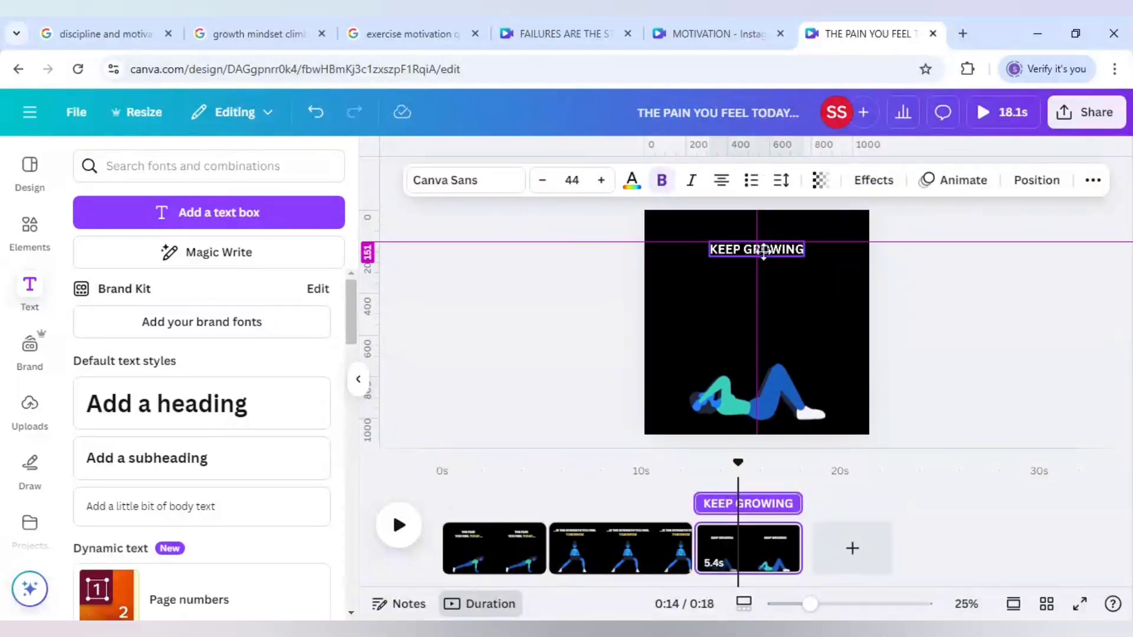
{"action": "left_click", "coordinate": [913, 316]}
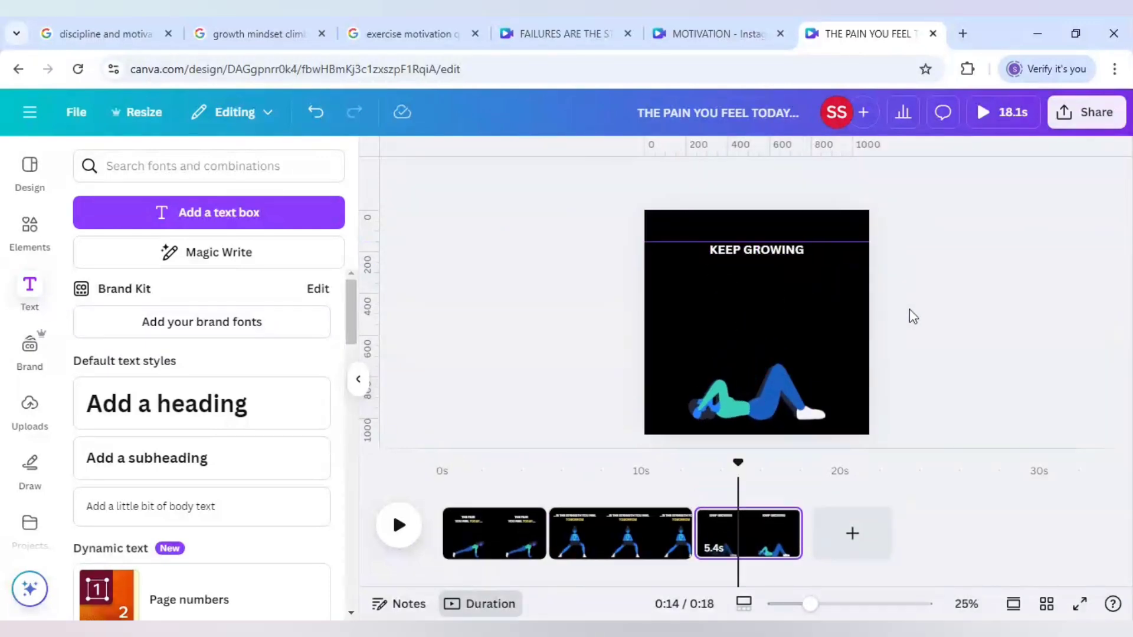
- Add a Flow transition between the first and second pages and another between the second and third pages
{"action": "left_click", "coordinate": [628, 486]}
{"action": "left_click_drag", "start_coordinate": [568, 495], "coordinate": [437, 515]}
{"action": "left_click", "coordinate": [534, 543]}
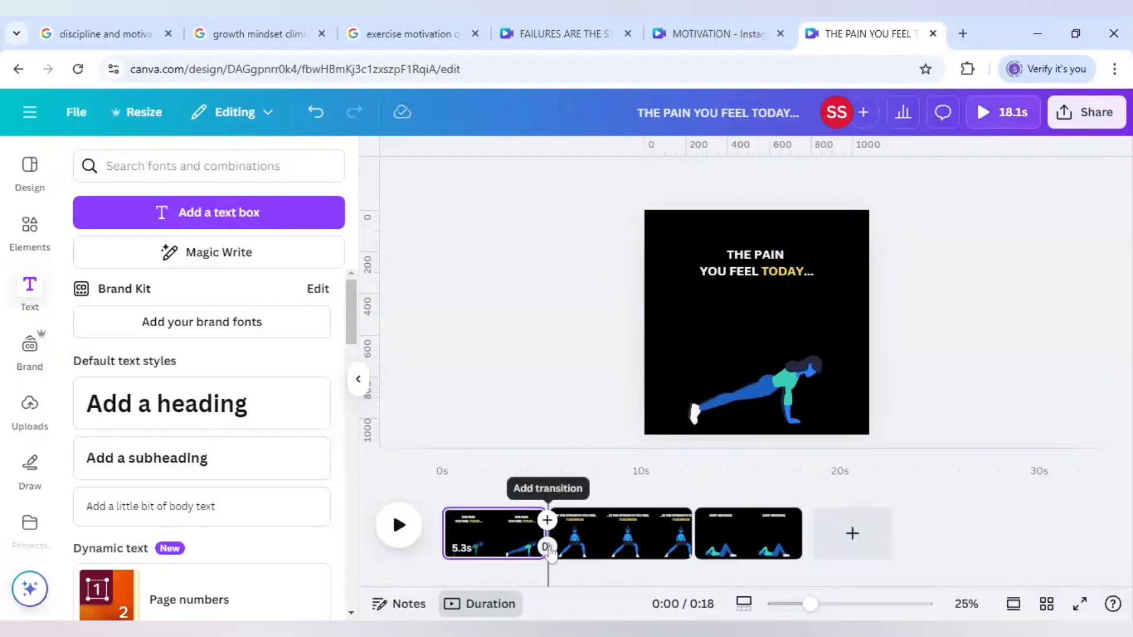
{"action": "left_click", "coordinate": [548, 547]}
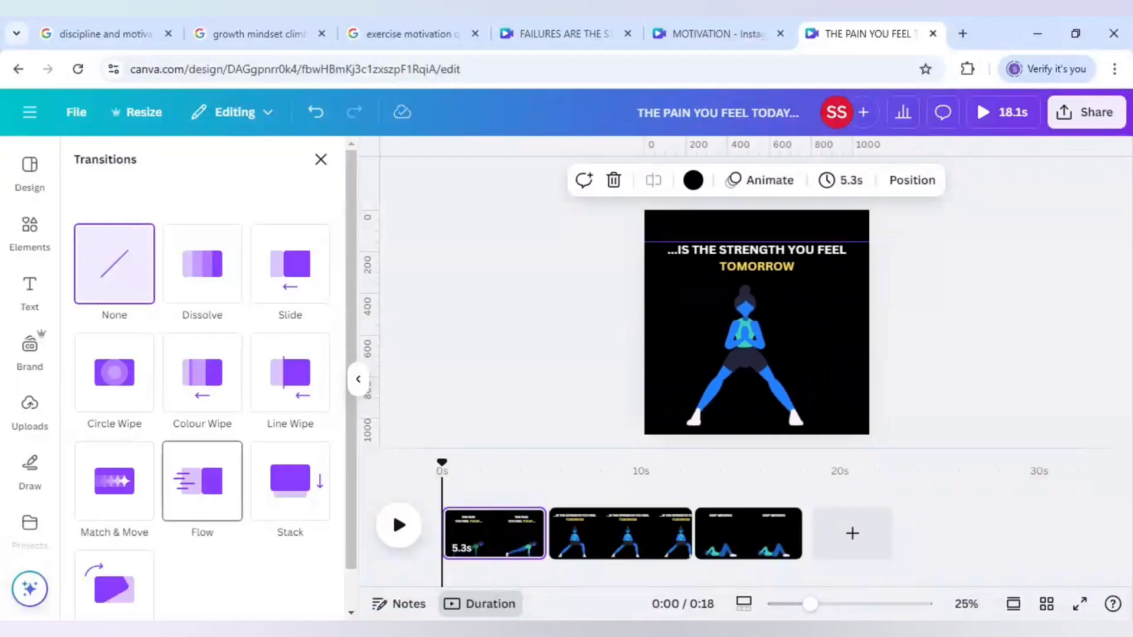
{"action": "left_click", "coordinate": [196, 501]}
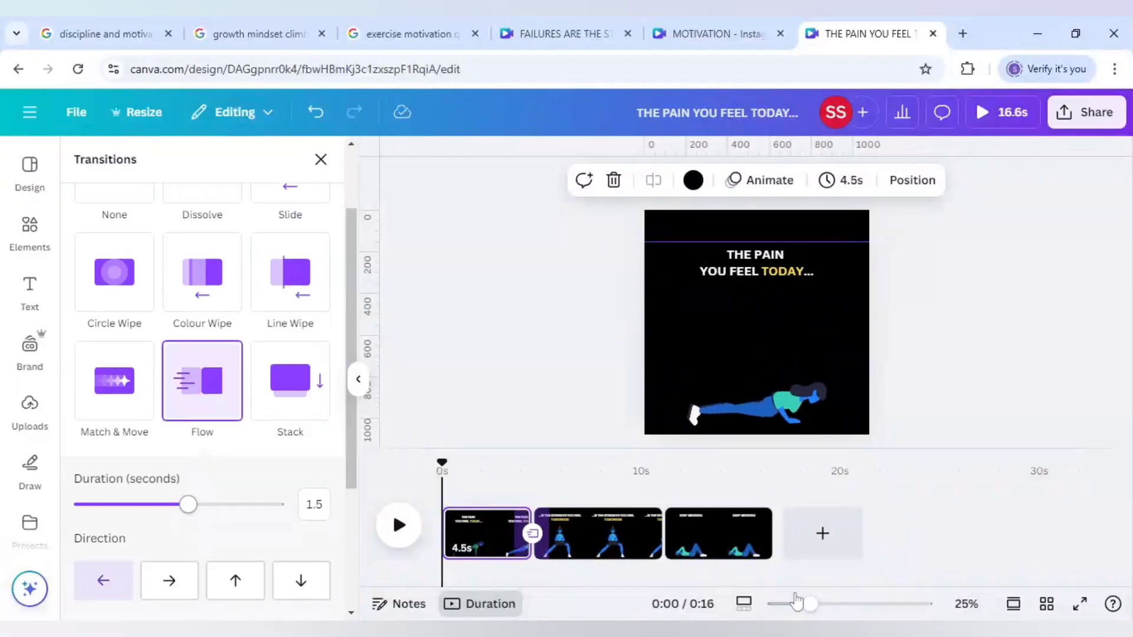
{"action": "left_click", "coordinate": [662, 547]}
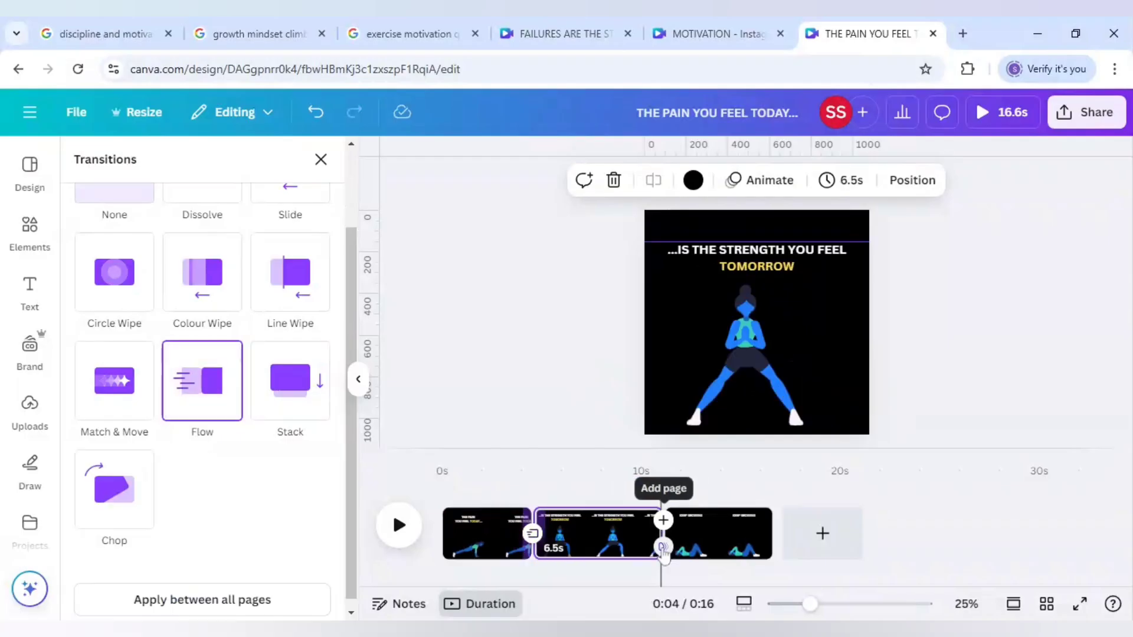
{"action": "left_click", "coordinate": [225, 396]}
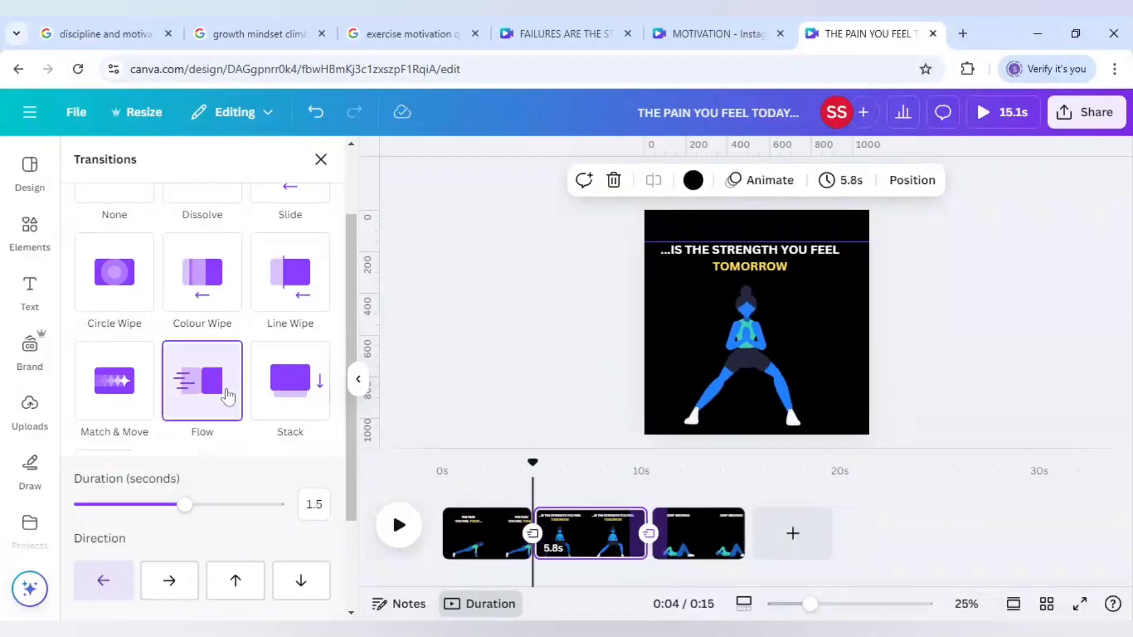
- Set the timing of all three pages to 2.1 s and play the video from the start
{"action": "left_click", "coordinate": [597, 546]}
{"action": "left_click", "coordinate": [836, 190]}
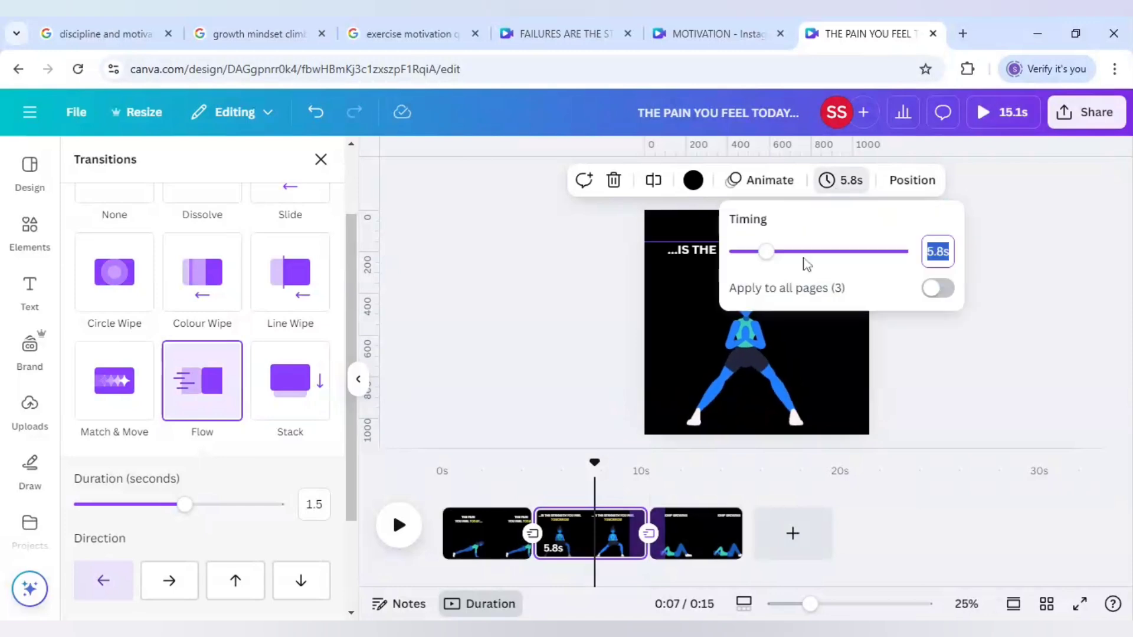
{"action": "left_click_drag", "start_coordinate": [771, 256], "coordinate": [749, 254]}
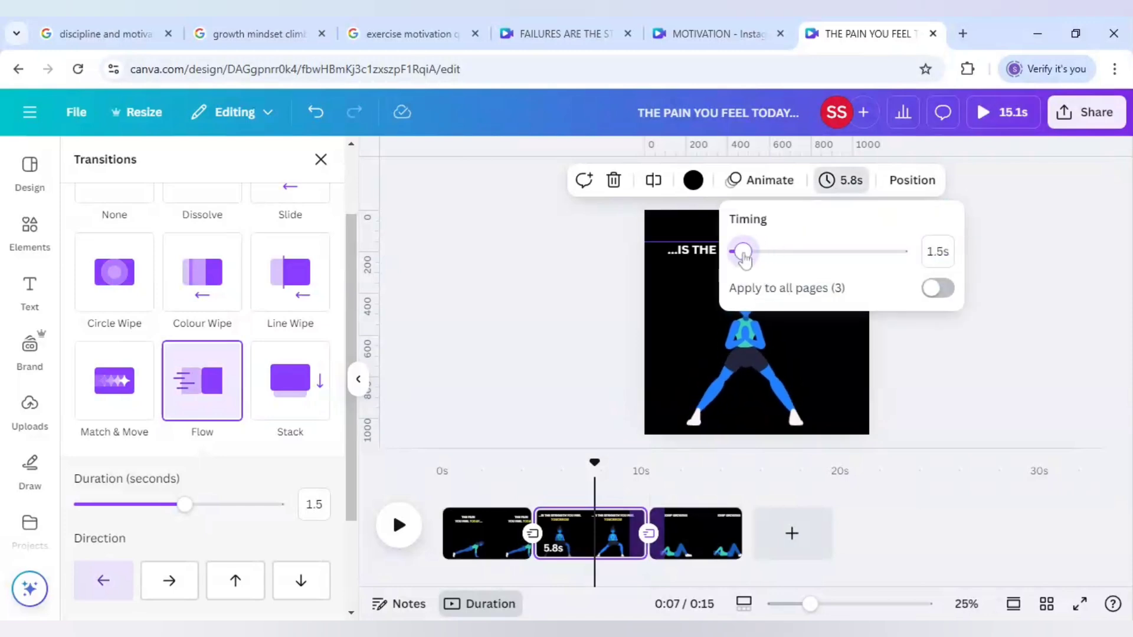
{"action": "left_click", "coordinate": [942, 289]}
{"action": "left_click", "coordinate": [947, 382]}
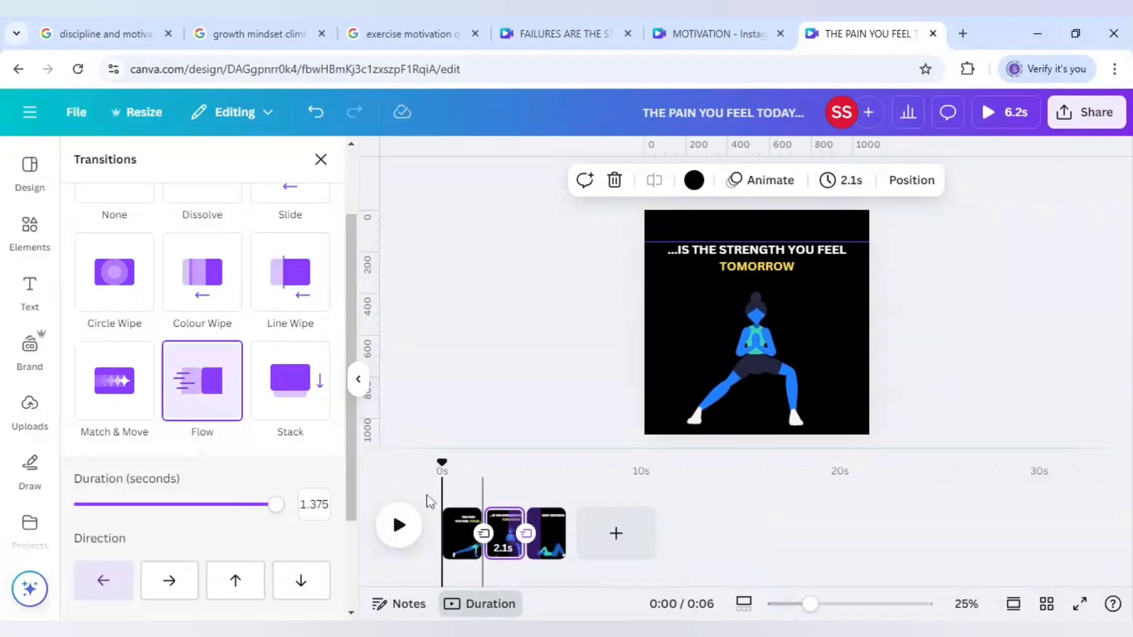
{"action": "left_click", "coordinate": [397, 525]}
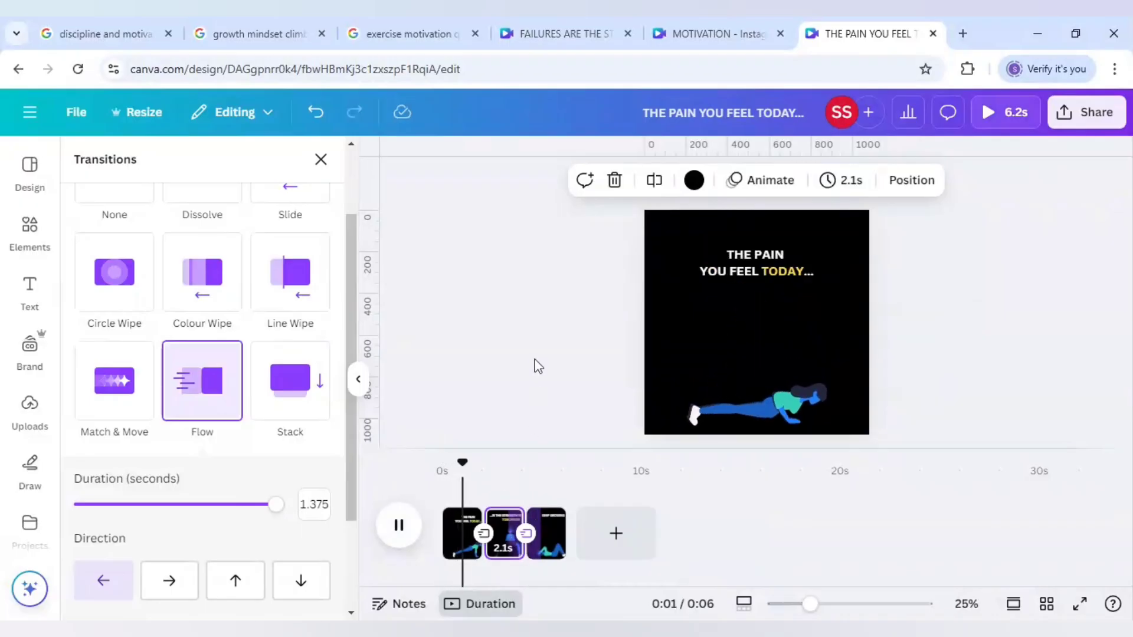